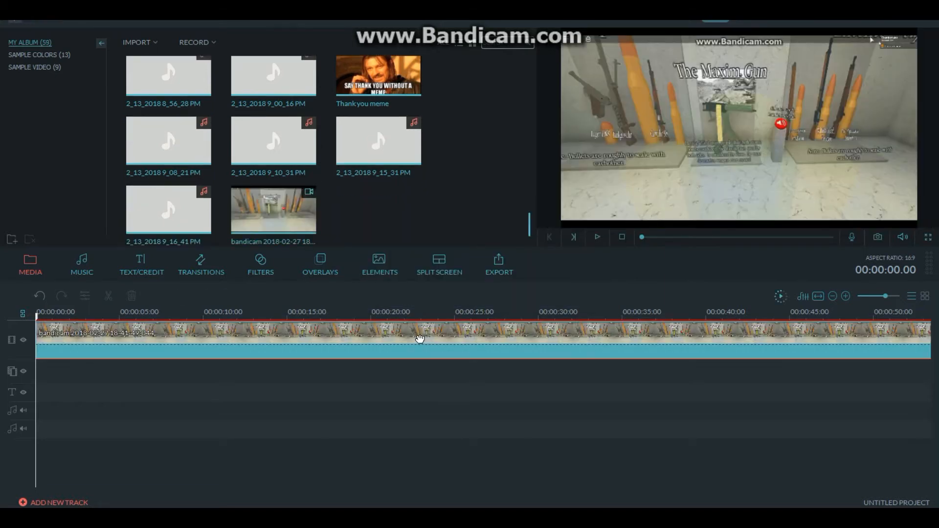
click(818, 296)
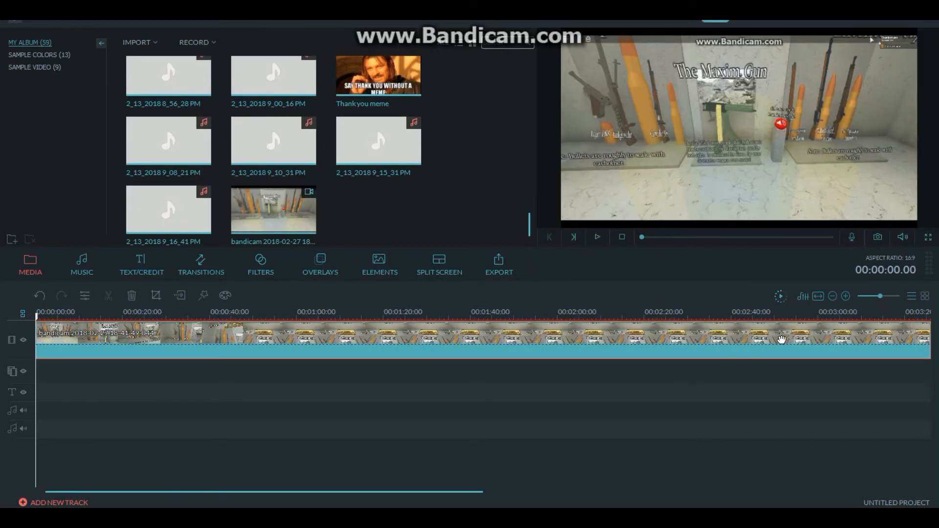
click(869, 296)
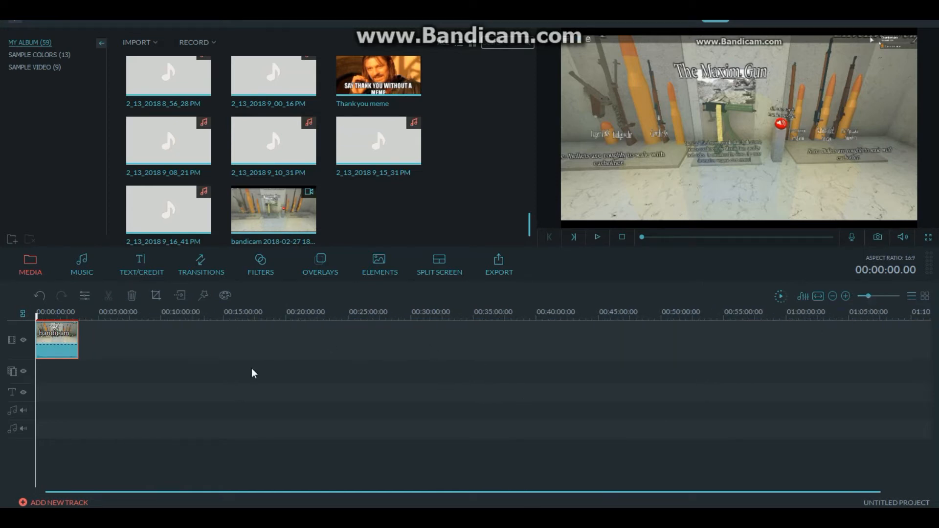
key(alt+Tab)
drag(581, 156, 269, 337)
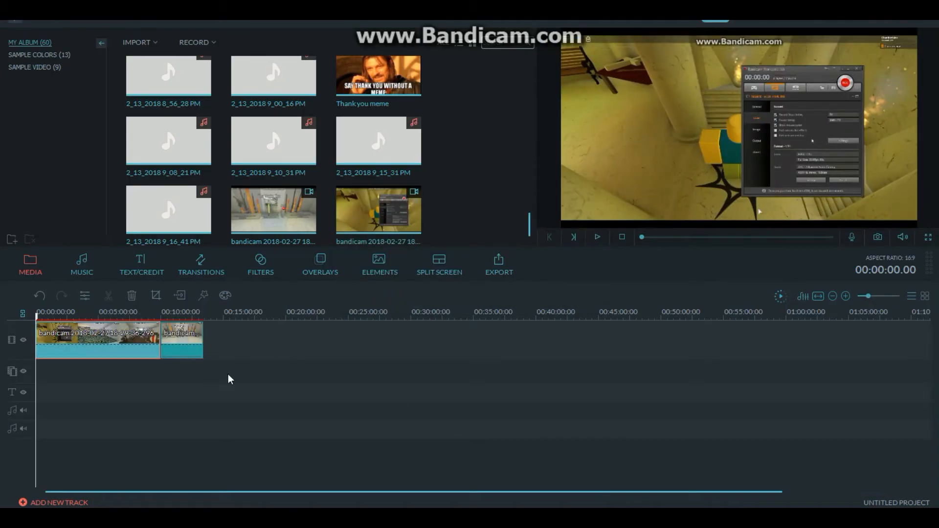
key(alt+Tab)
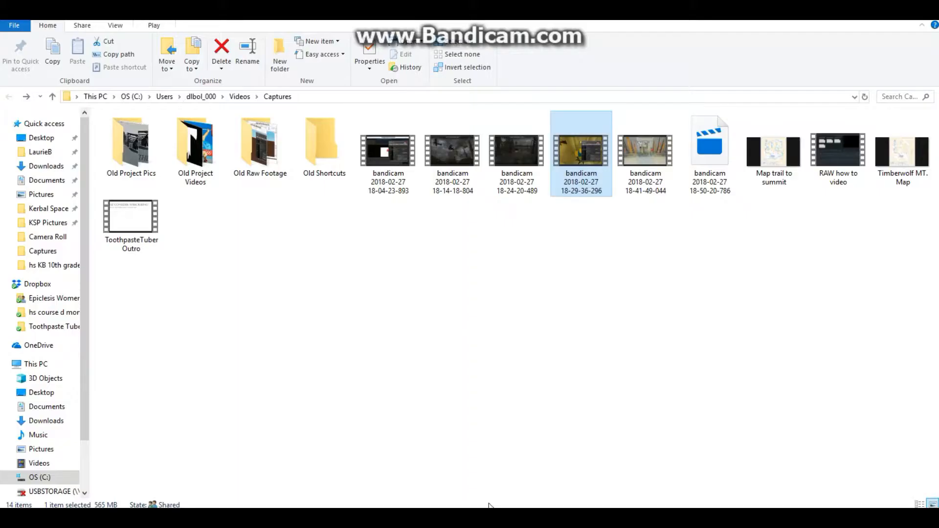
drag(529, 154, 106, 348)
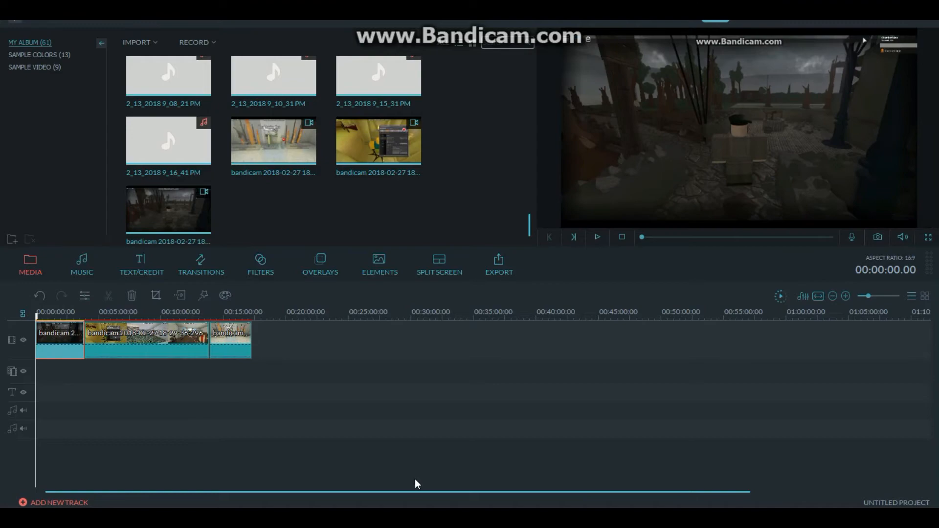
key(alt+Tab)
click(447, 189)
drag(447, 189, 183, 394)
drag(59, 338, 61, 338)
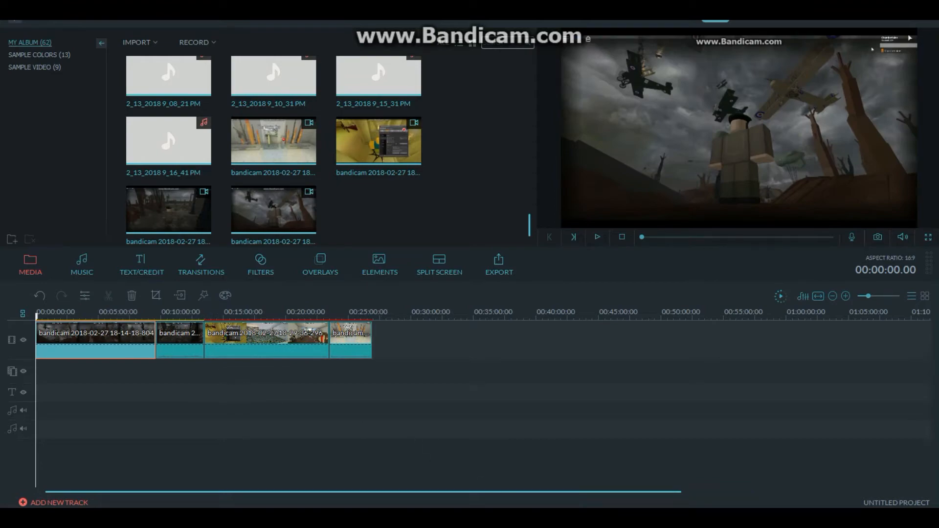
key(alt+Tab)
drag(388, 146, 108, 334)
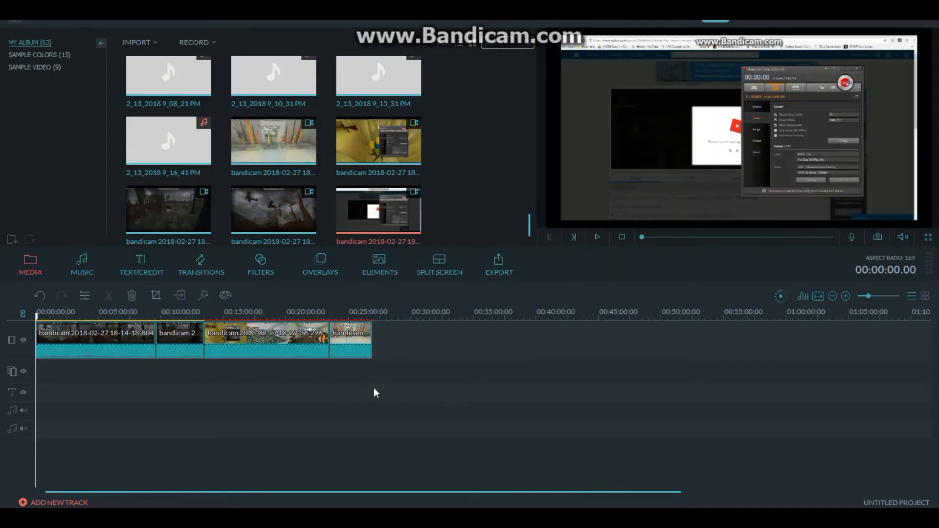
click(517, 335)
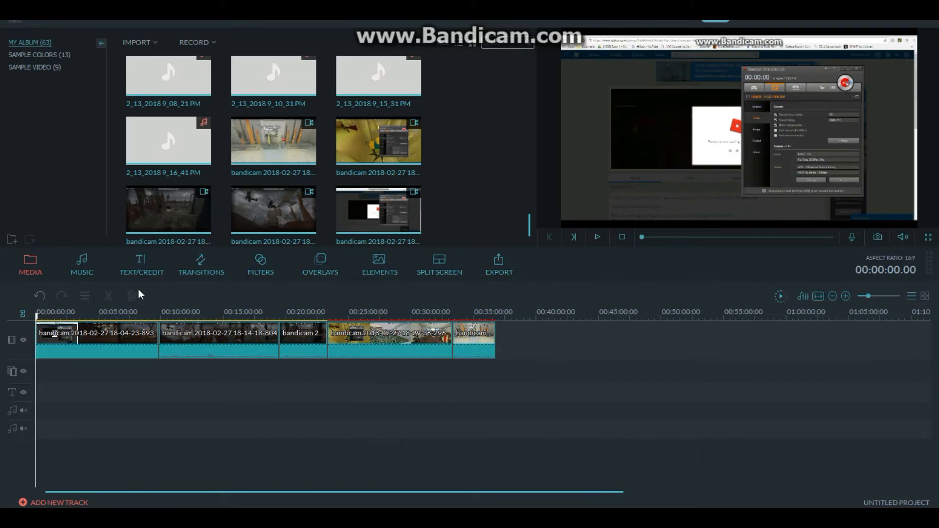
- Preview the opening of the first clip to look for unwanted footage, and return the playhead to the timeline start
click(598, 237)
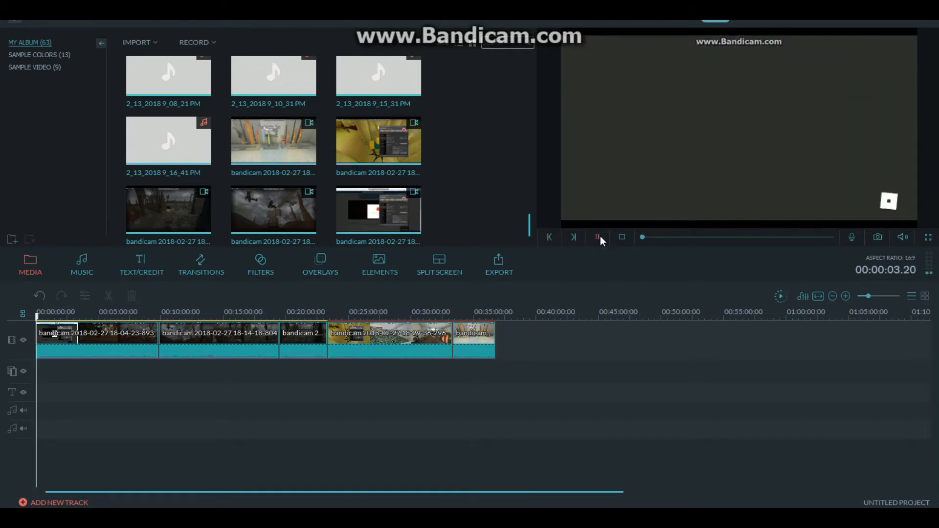
drag(867, 295, 879, 293)
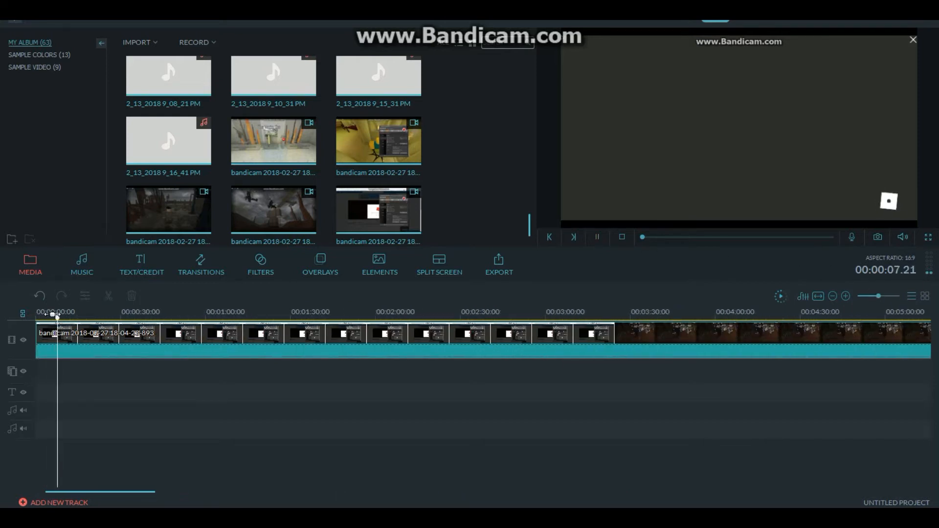
drag(58, 317, 89, 317)
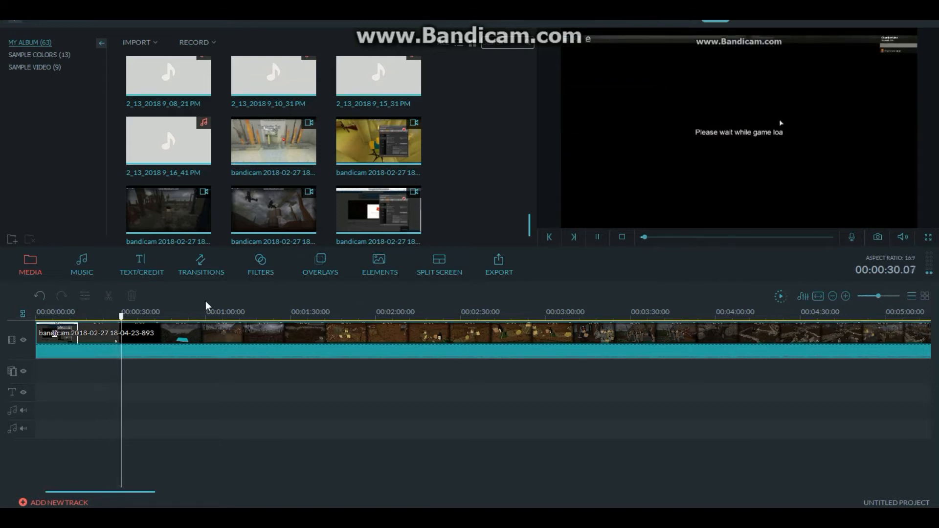
key(space)
drag(866, 295, 870, 297)
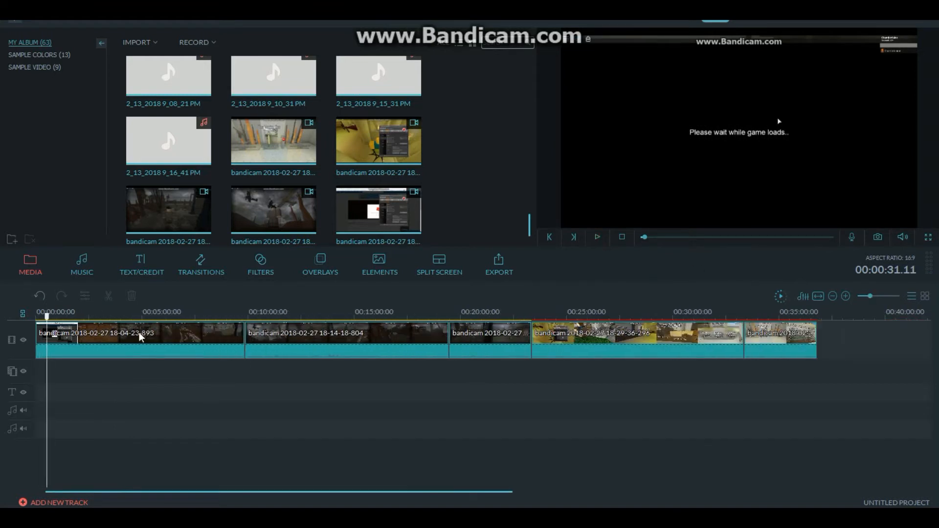
drag(47, 317, 33, 325)
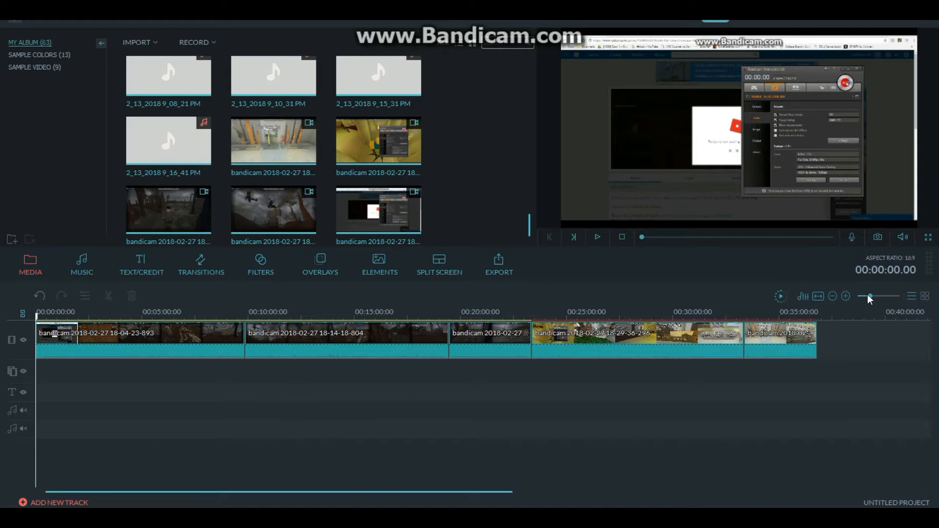
- Split the first clip at 00:00:15.15 and delete the piece before the split
drag(873, 295, 876, 295)
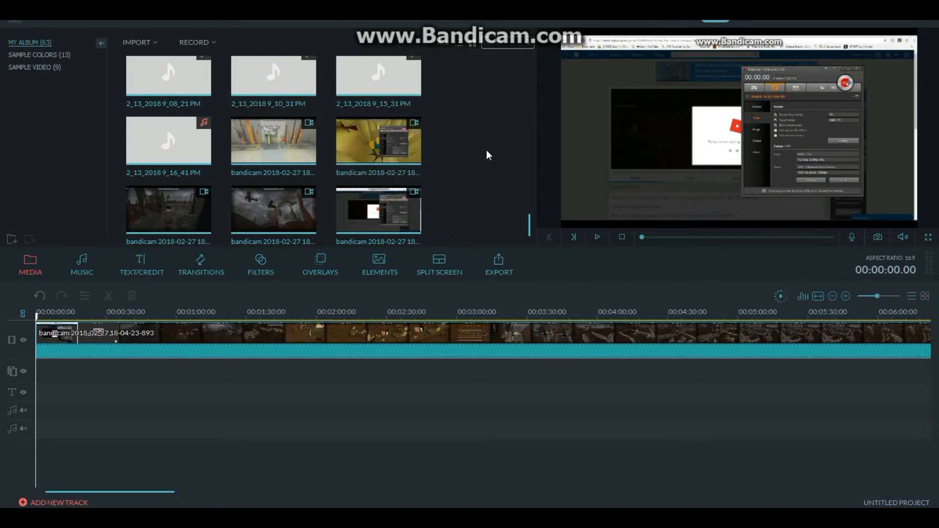
click(598, 237)
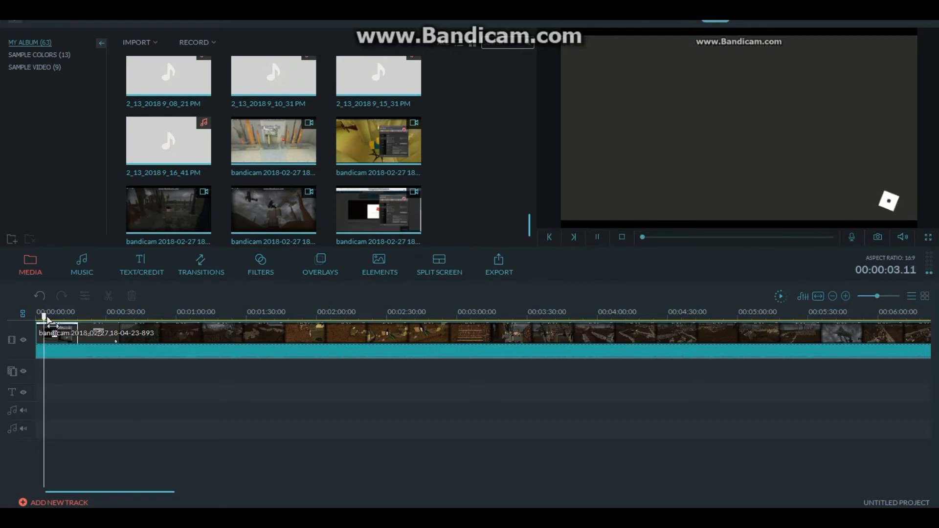
drag(43, 317, 67, 317)
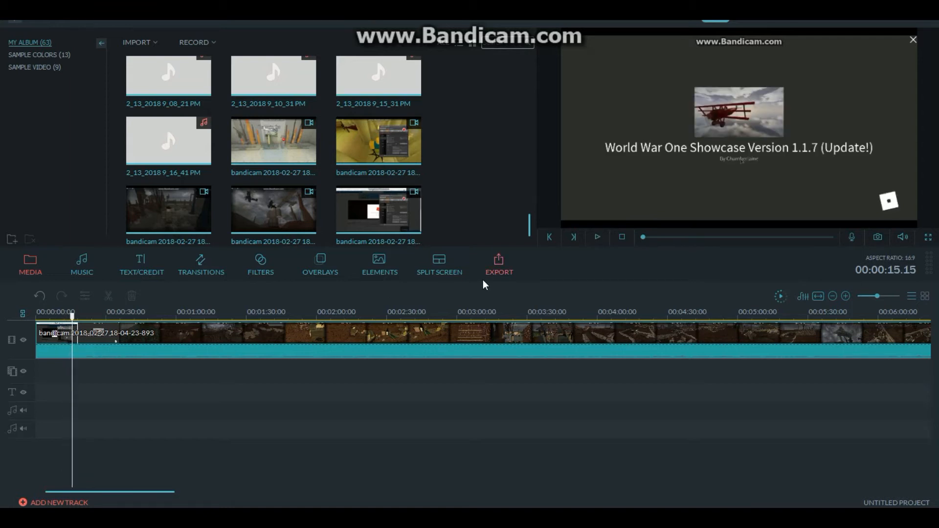
click(258, 345)
click(112, 296)
click(57, 339)
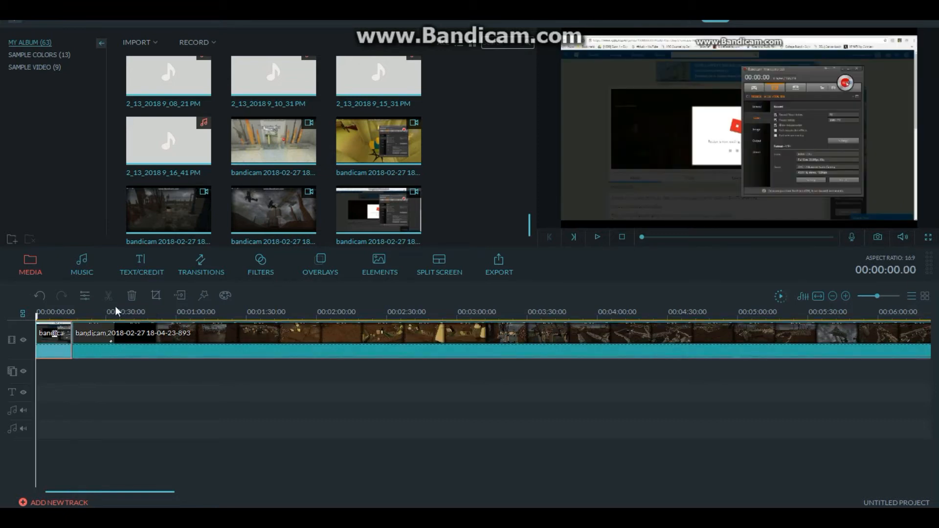
click(130, 295)
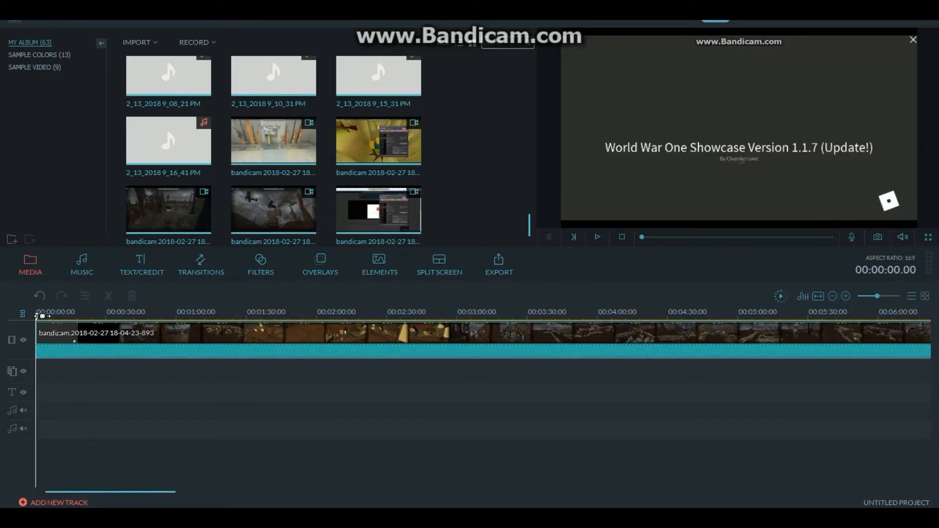
- Play back the join between the 18-04-23-893 and 18-14-18-804 clips from about 00:09:13 to examine the transition
click(818, 296)
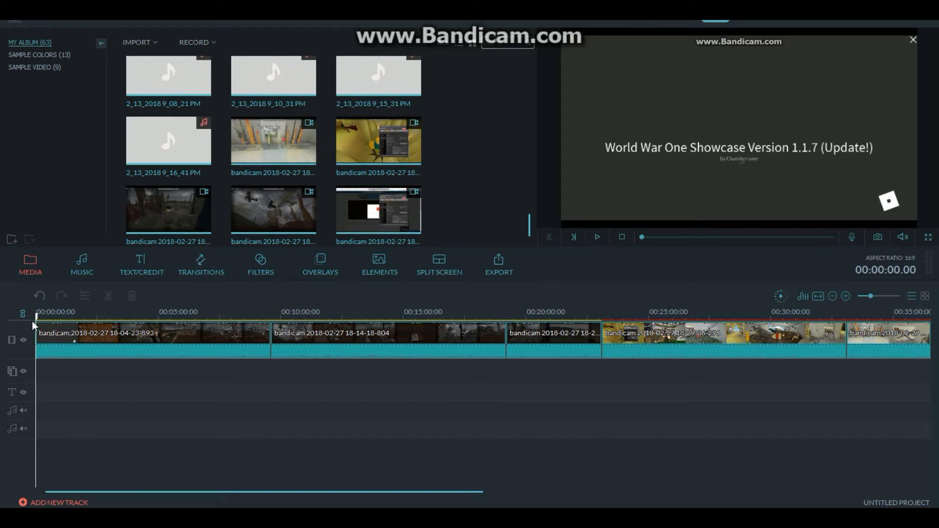
drag(35, 317, 262, 312)
drag(877, 296, 875, 298)
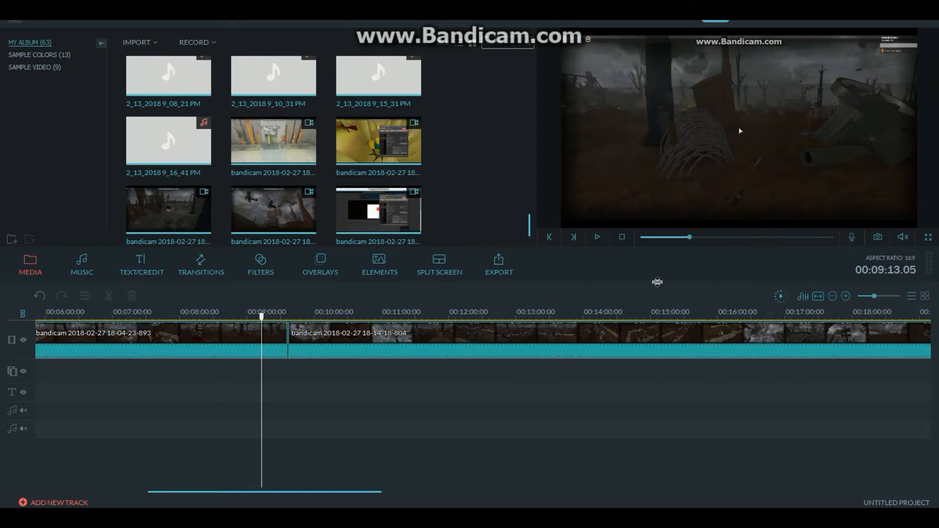
key(space)
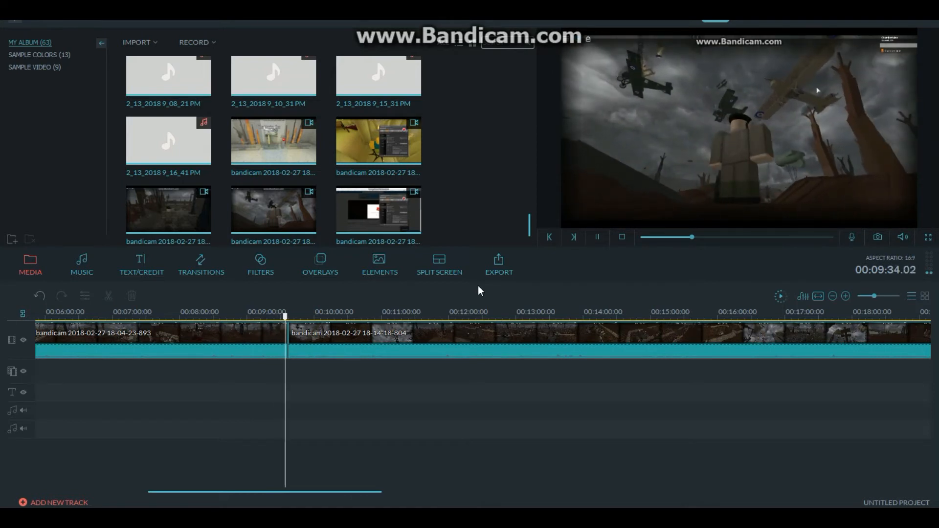
click(243, 339)
drag(876, 296, 879, 295)
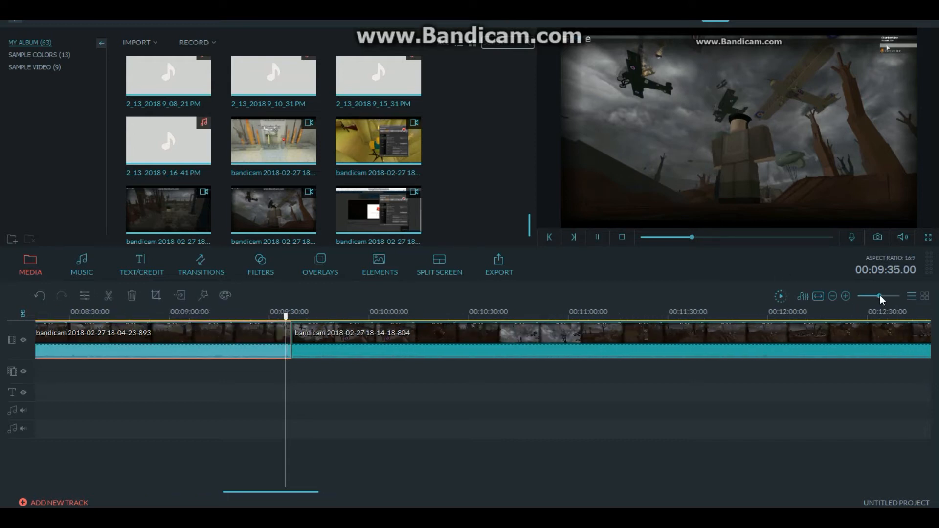
key(space)
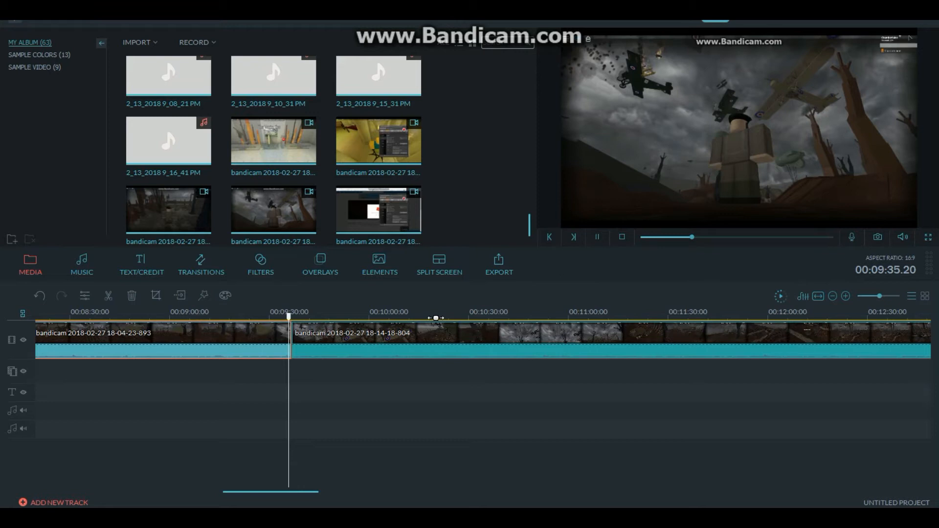
key(space)
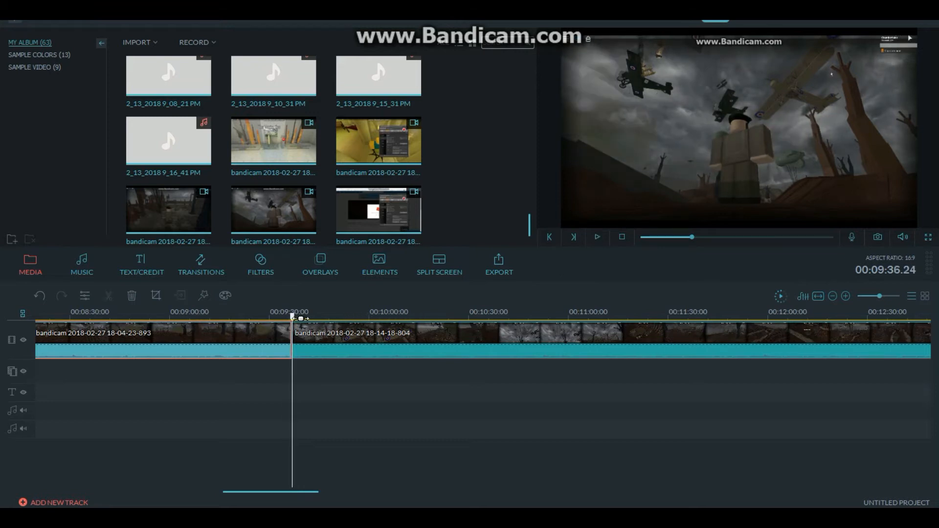
drag(292, 318, 285, 318)
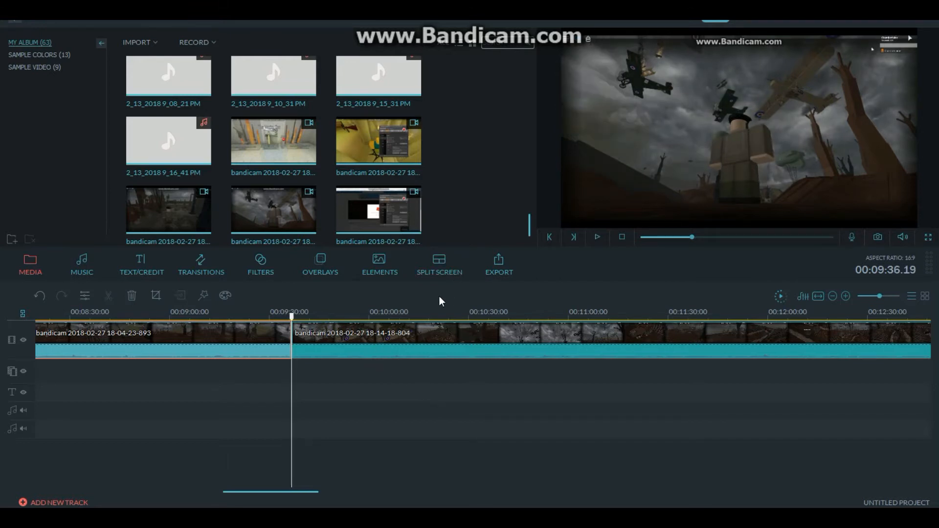
key(space)
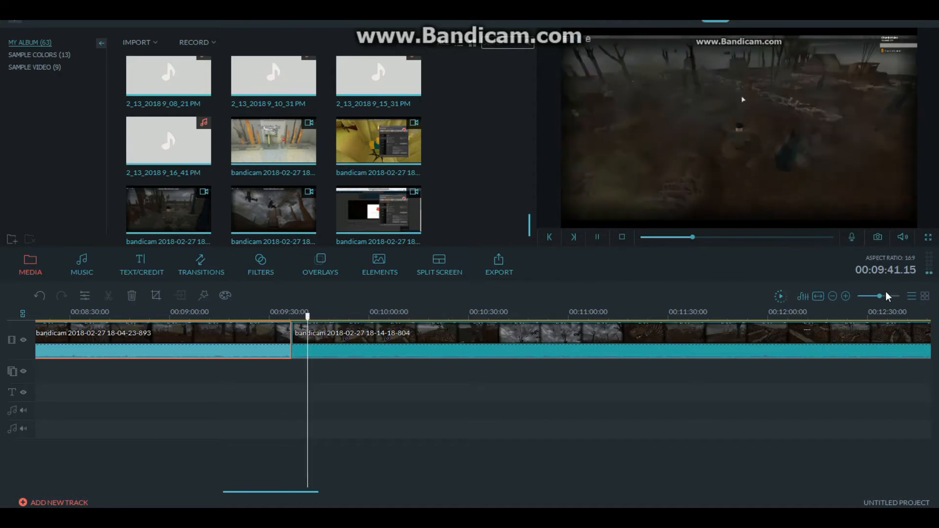
- Try splitting the 18-14-18-804 clip at 00:15:17.21, and undo the split
drag(879, 295, 876, 296)
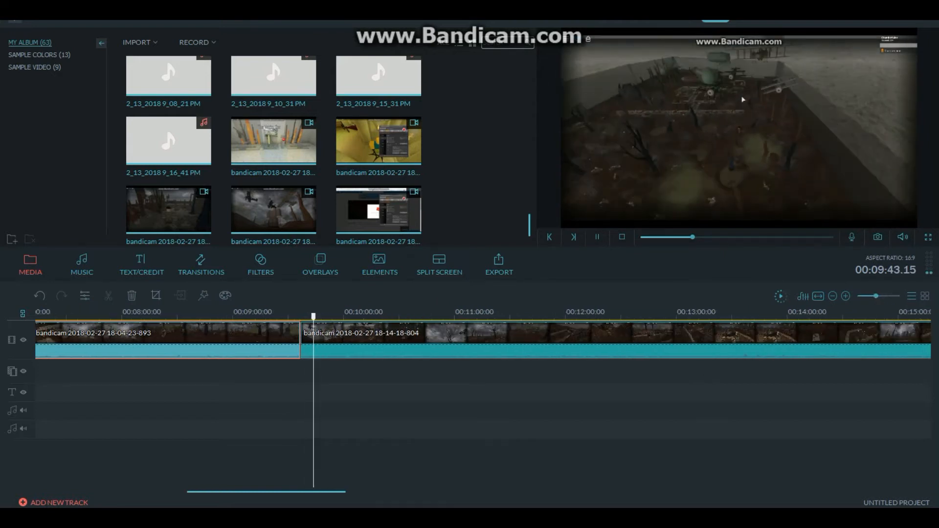
drag(327, 494, 374, 484)
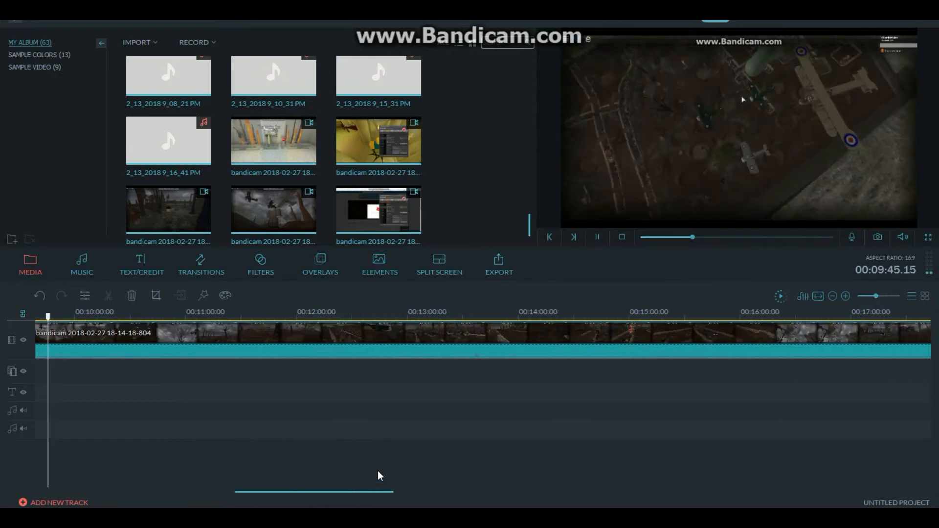
drag(876, 299, 874, 301)
drag(53, 321, 218, 351)
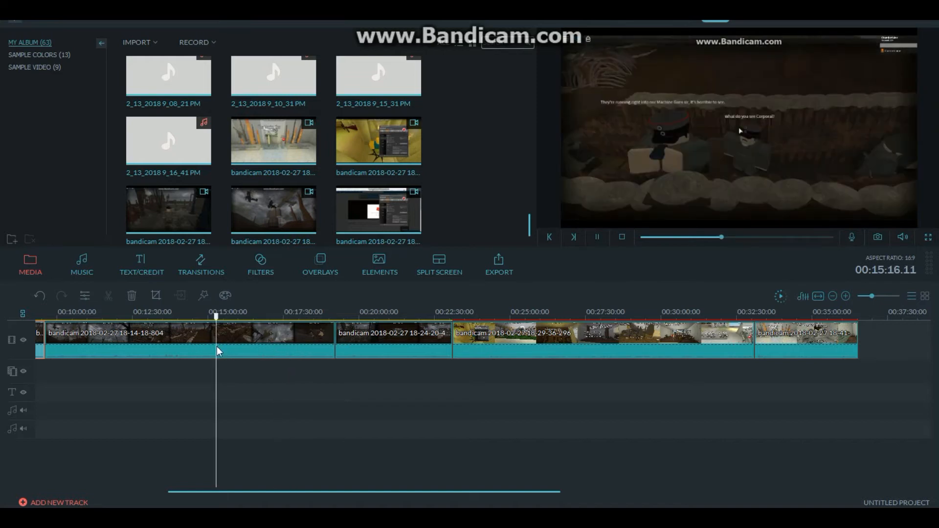
click(258, 343)
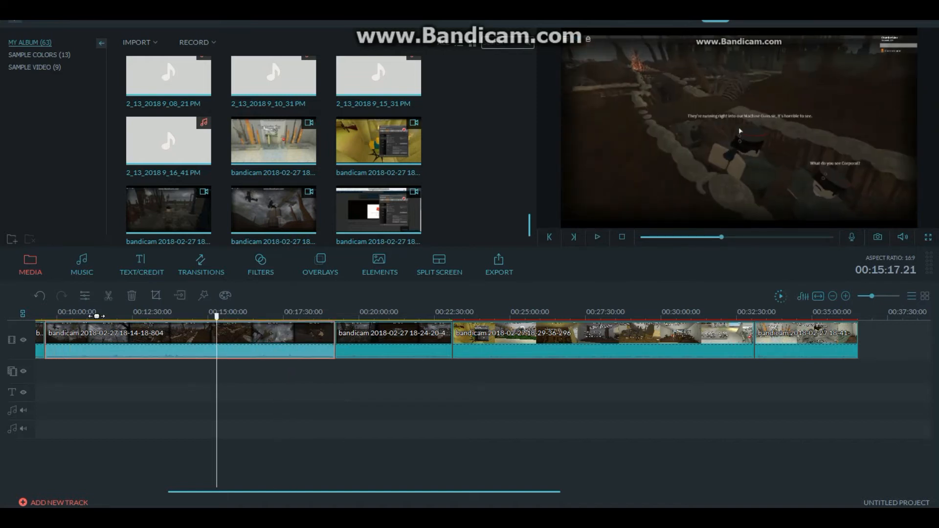
click(110, 297)
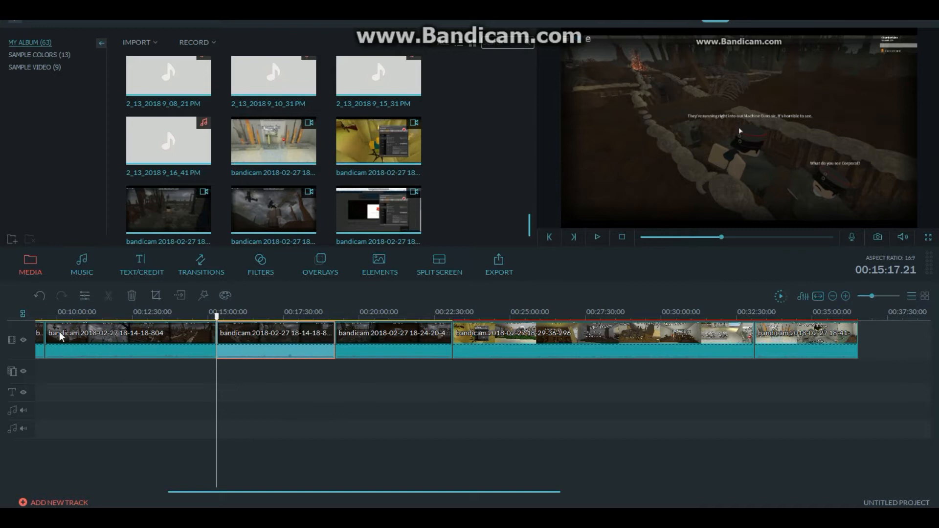
click(40, 297)
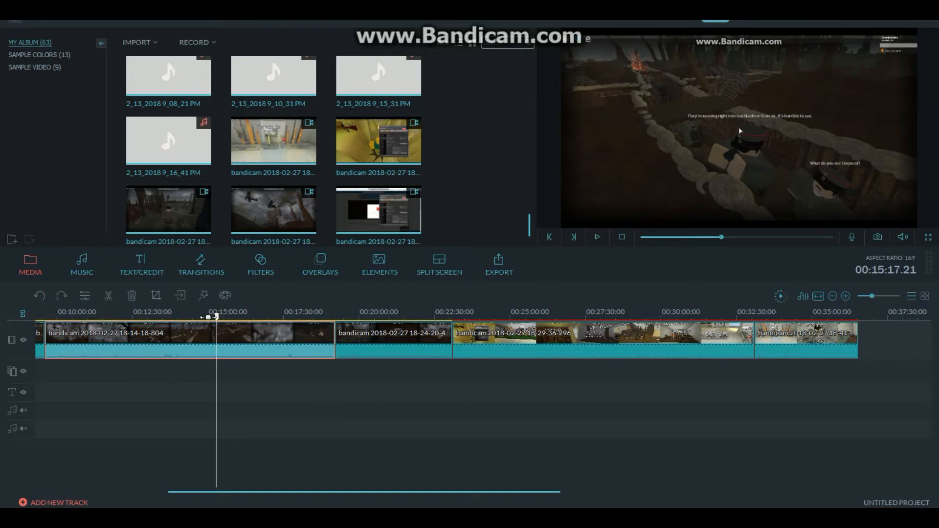
- Play back the join between the 18-14-18-804 and 18-24-20-489 clips from 00:19:03.18 to examine the cut
drag(217, 318, 332, 317)
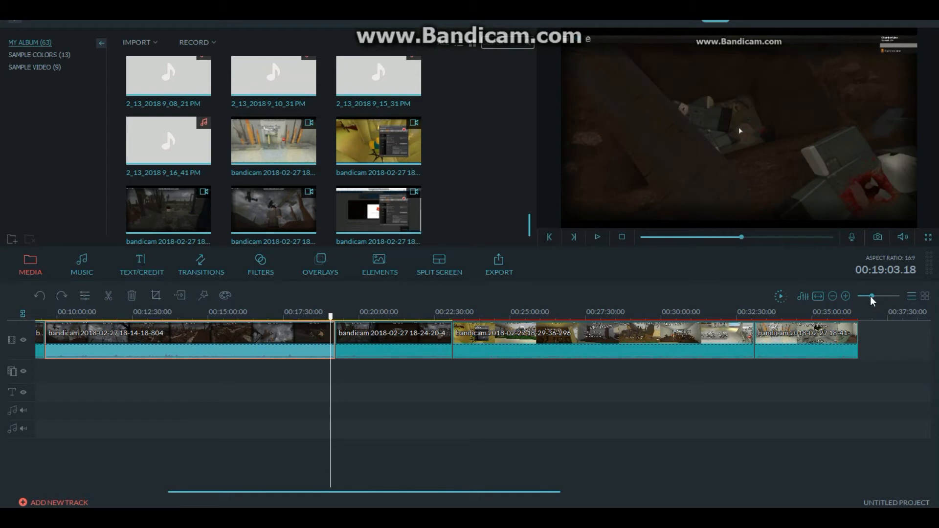
key(space)
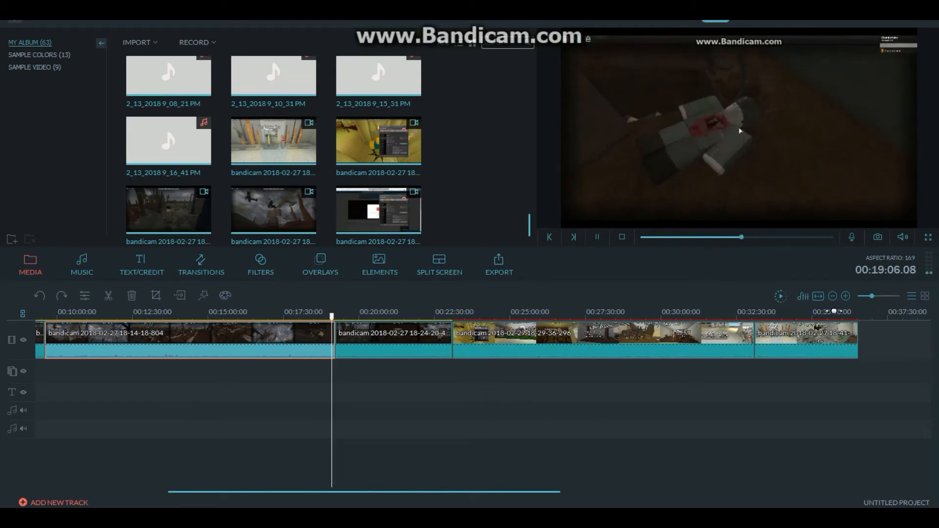
click(884, 295)
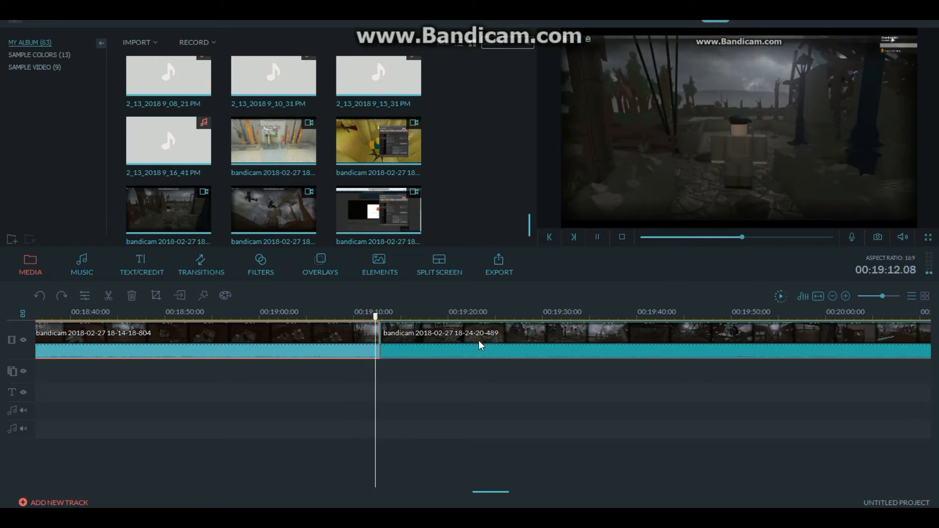
key(space)
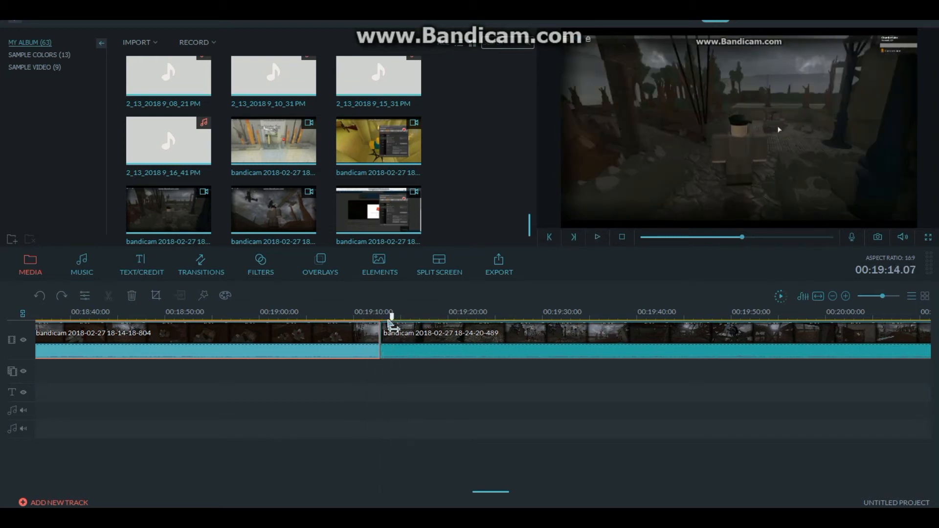
drag(389, 321, 381, 327)
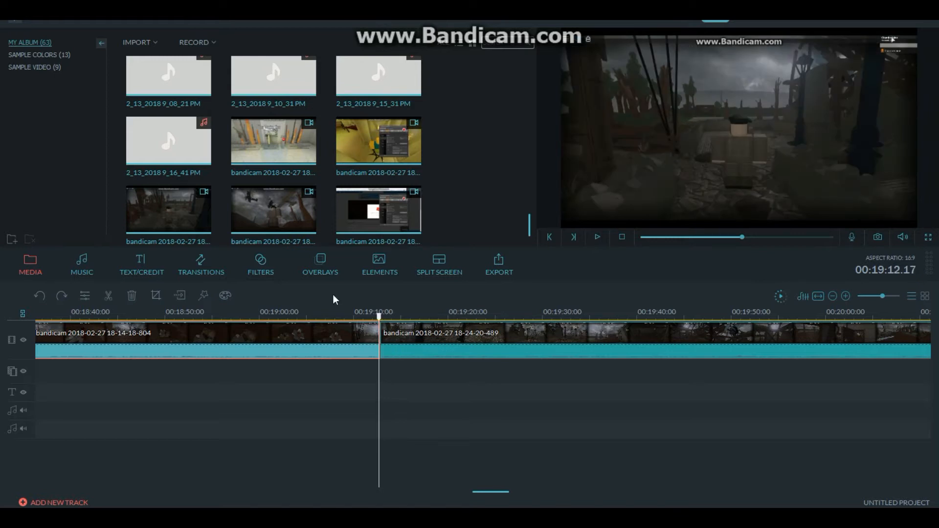
- Preview the favourite Dissolve transition and apply it between the 18-14-18-804 and 18-24-20-489 clips
click(204, 262)
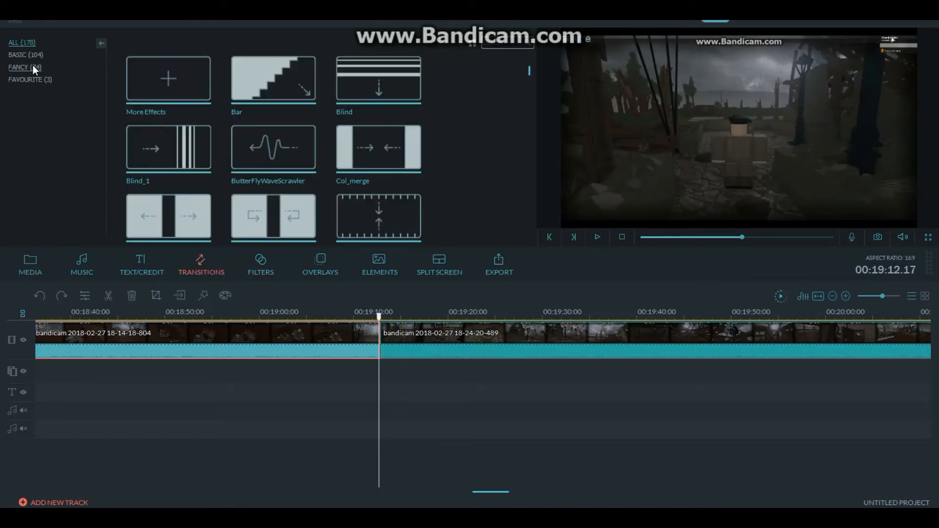
click(36, 57)
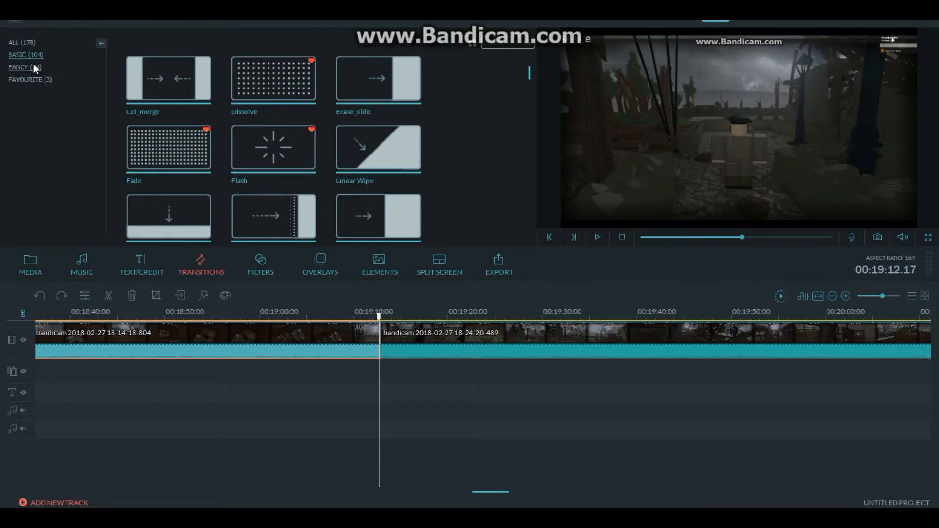
click(34, 66)
click(33, 80)
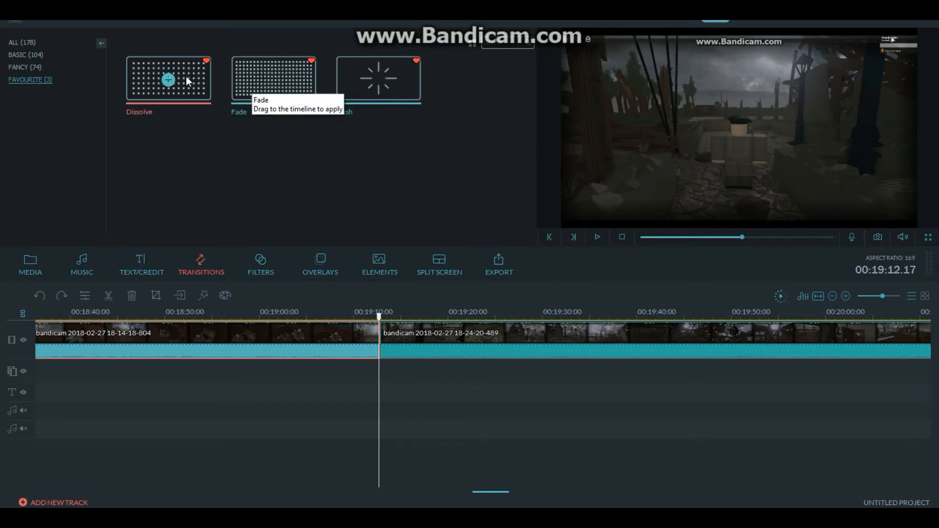
click(194, 82)
click(598, 237)
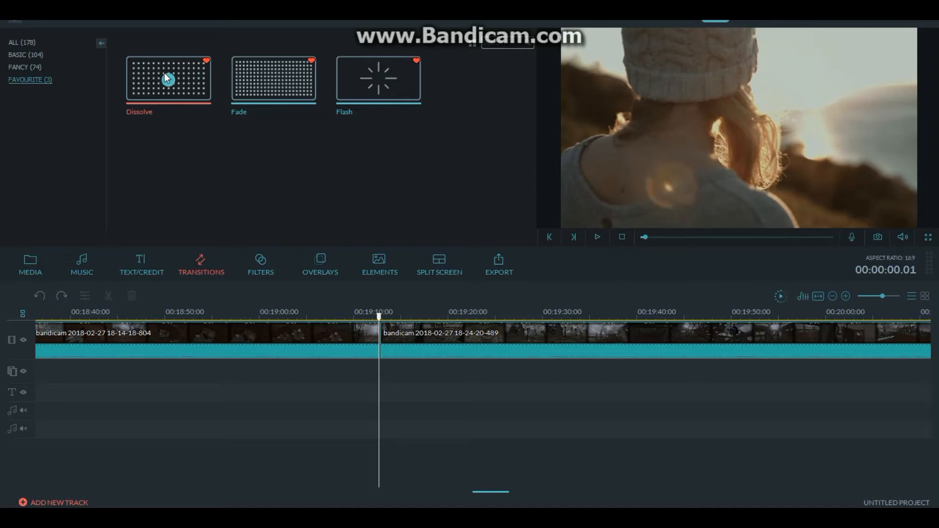
drag(168, 83, 379, 339)
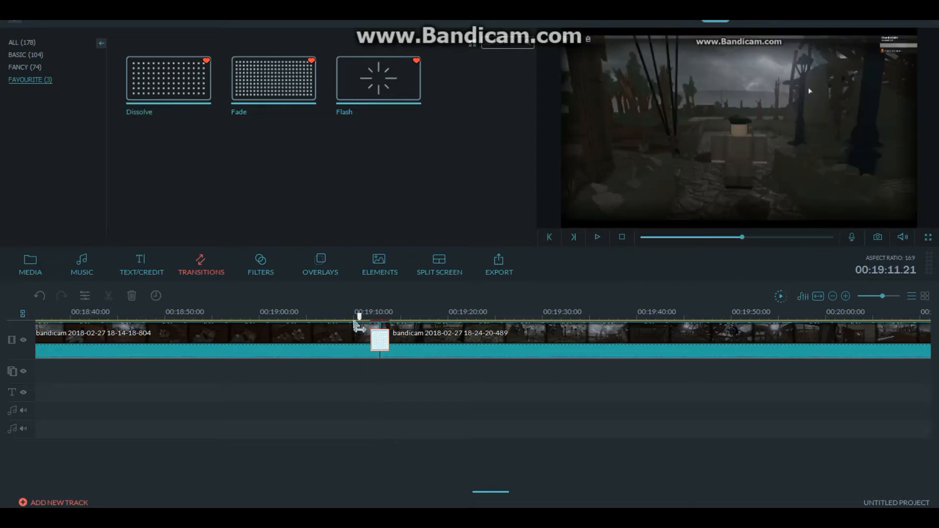
- Play back the Dissolve between the 18-14-18-804 and 18-24-20-489 clips, starting just before the transition
drag(353, 321, 351, 321)
key(space)
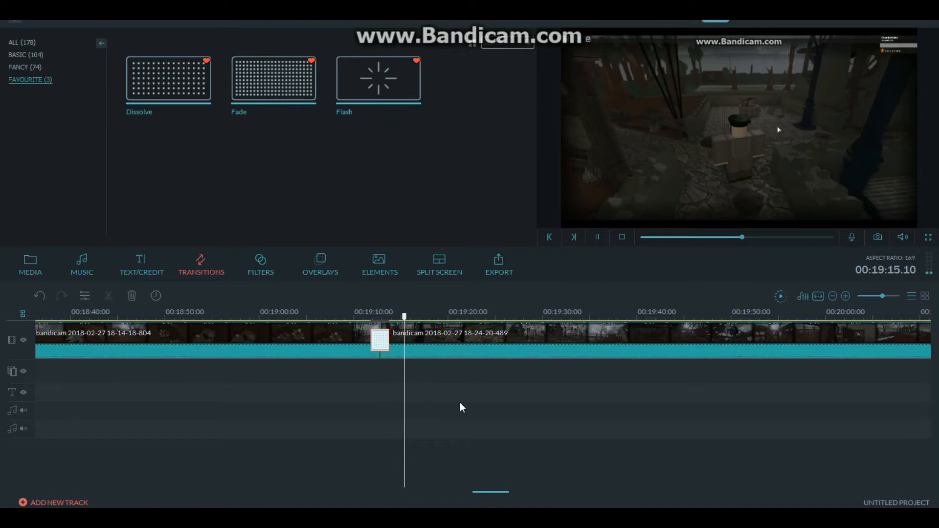
key(space)
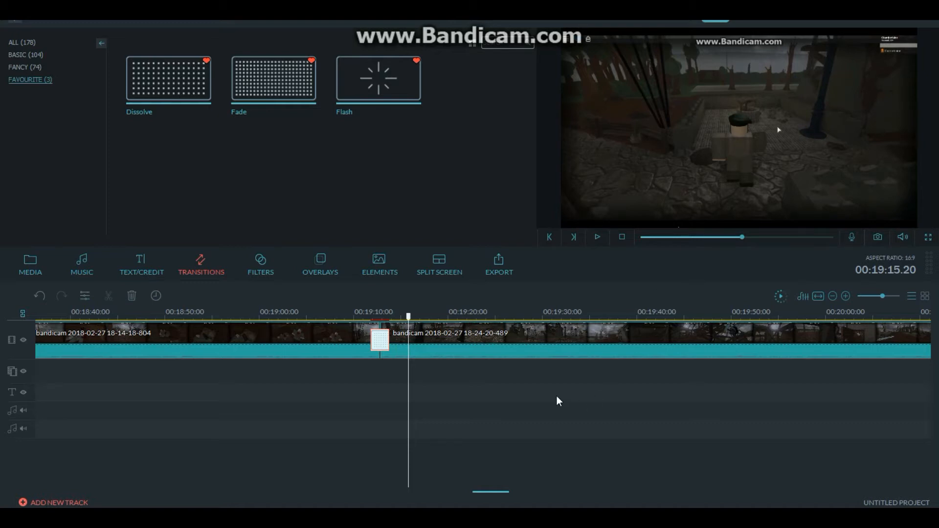
- Play the end of the 18-24-20-489 clip, split it at 00:22:56.22 and delete the piece after the split
click(876, 295)
drag(451, 491, 506, 488)
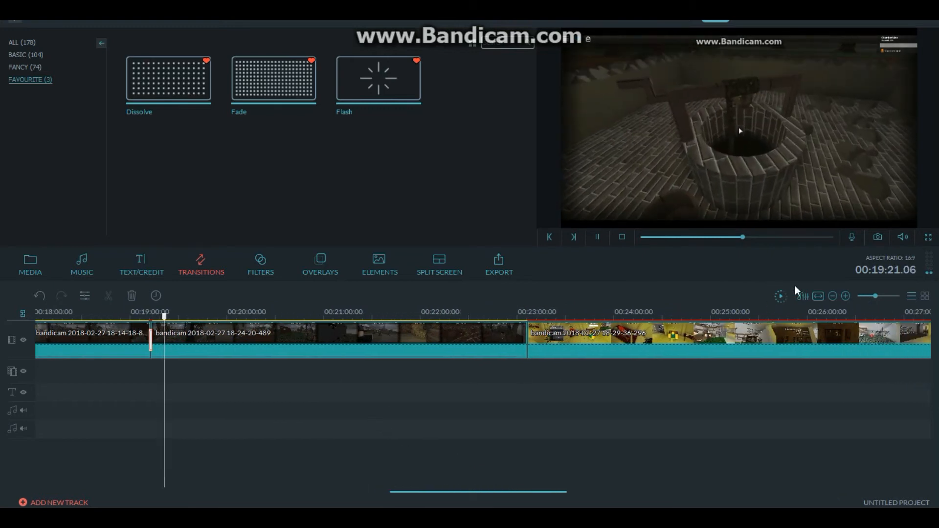
drag(165, 317, 497, 318)
key(space)
click(878, 296)
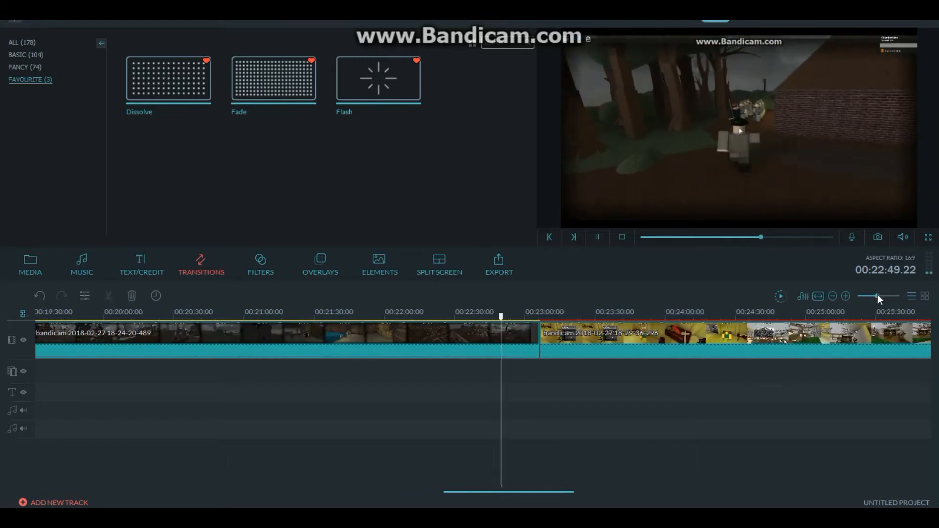
drag(878, 296, 881, 296)
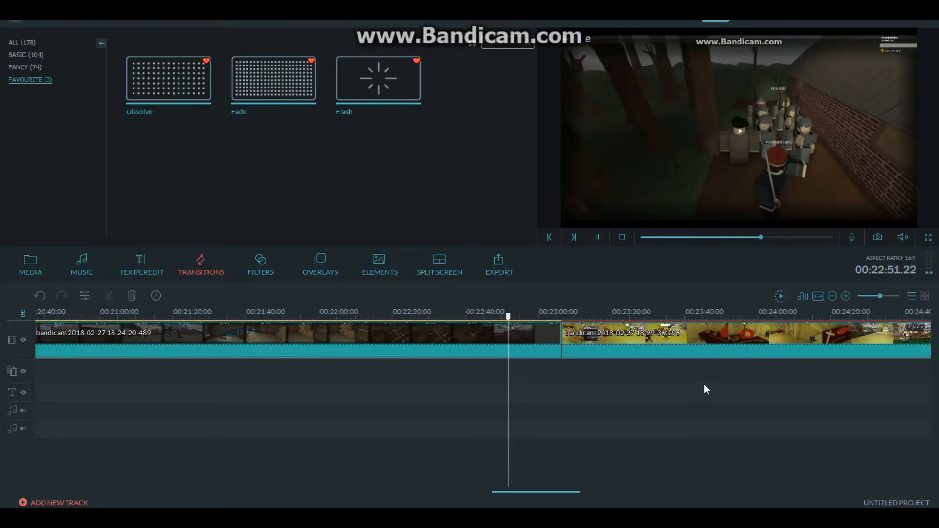
key(space)
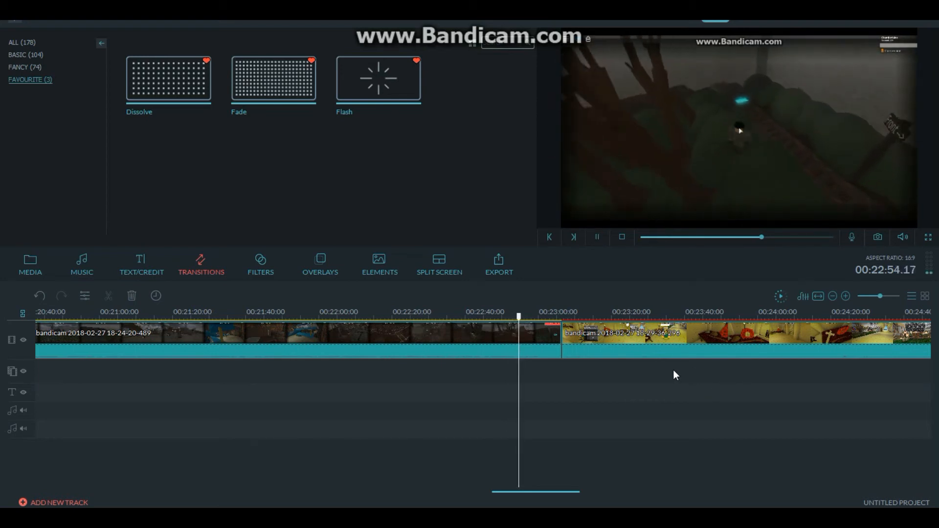
key(space)
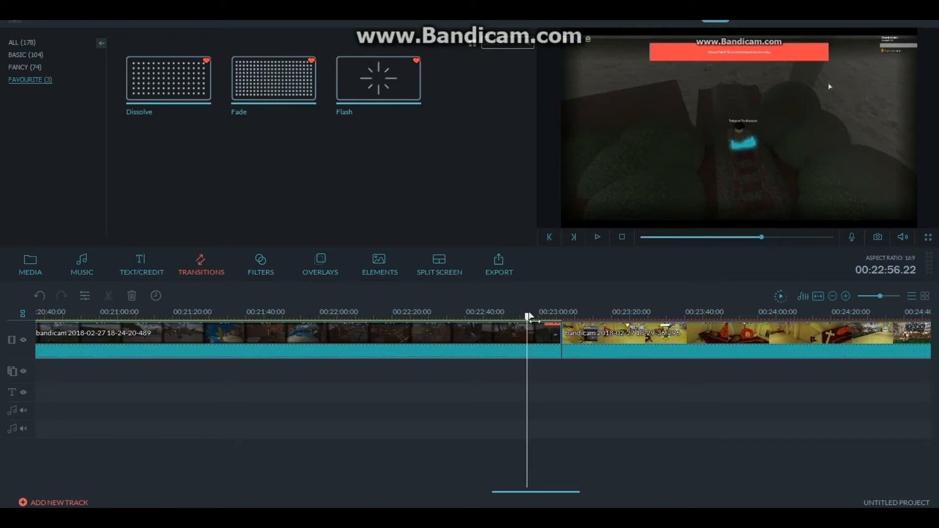
click(354, 338)
click(109, 295)
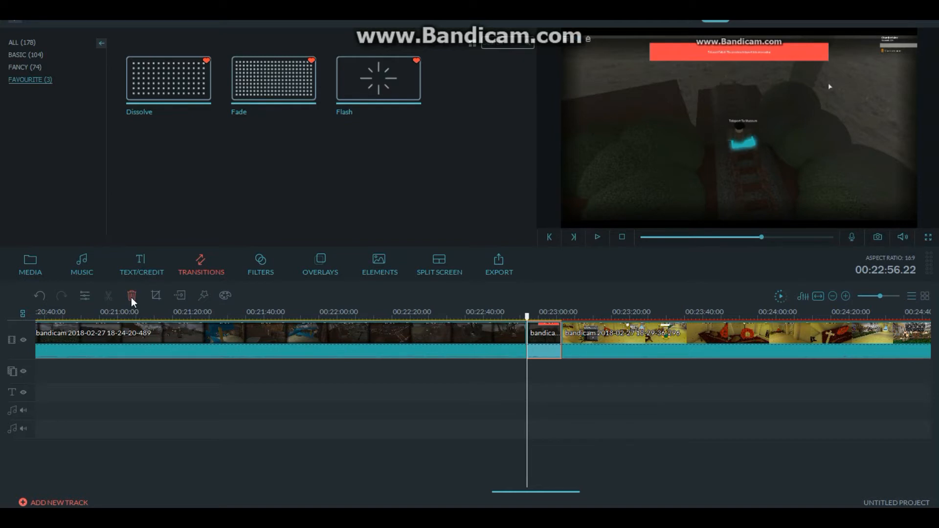
click(131, 296)
- Split the 18-29-36-296 clip at 00:22:58.12, past the visible recorder window, and delete the piece before the split
key(space)
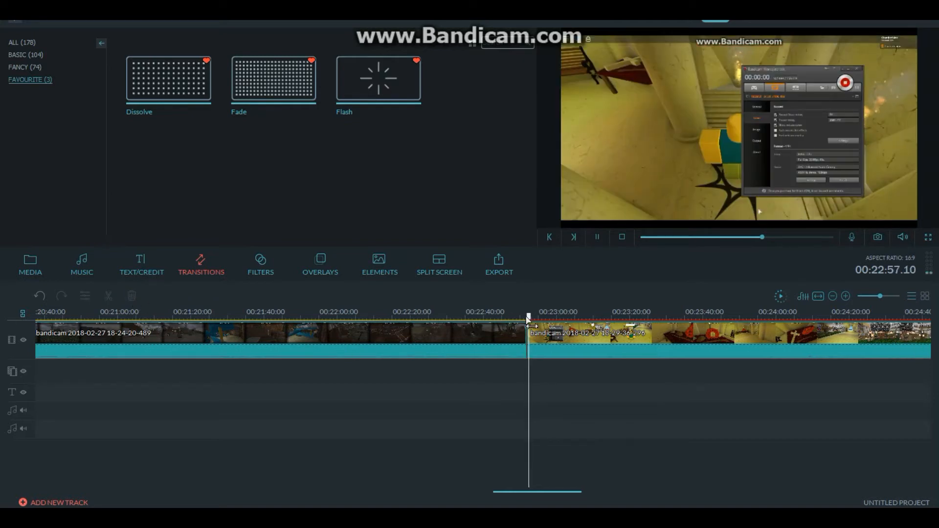
key(space)
key(space)
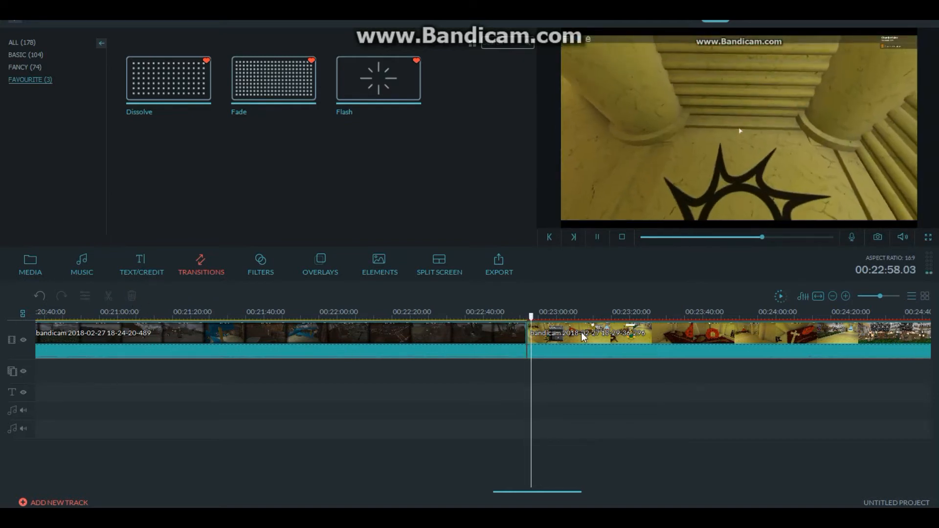
key(space)
click(581, 334)
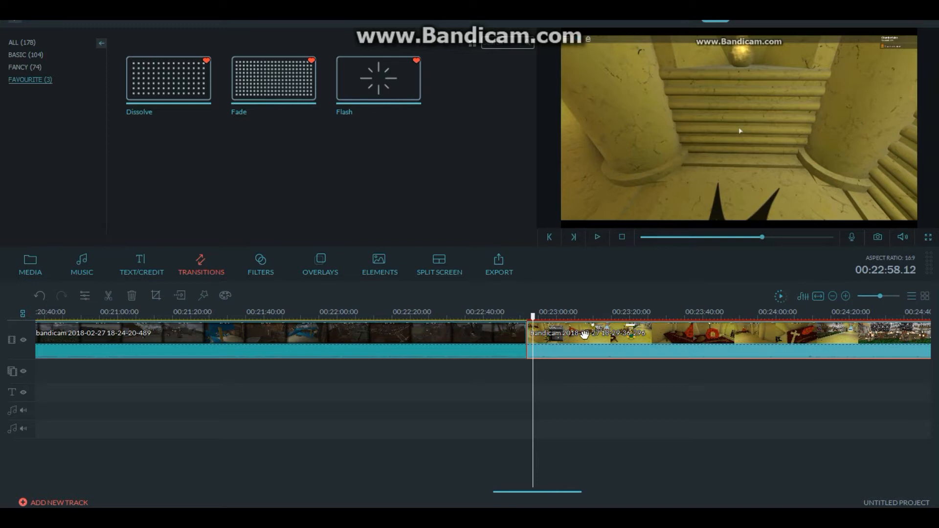
click(106, 296)
key(space)
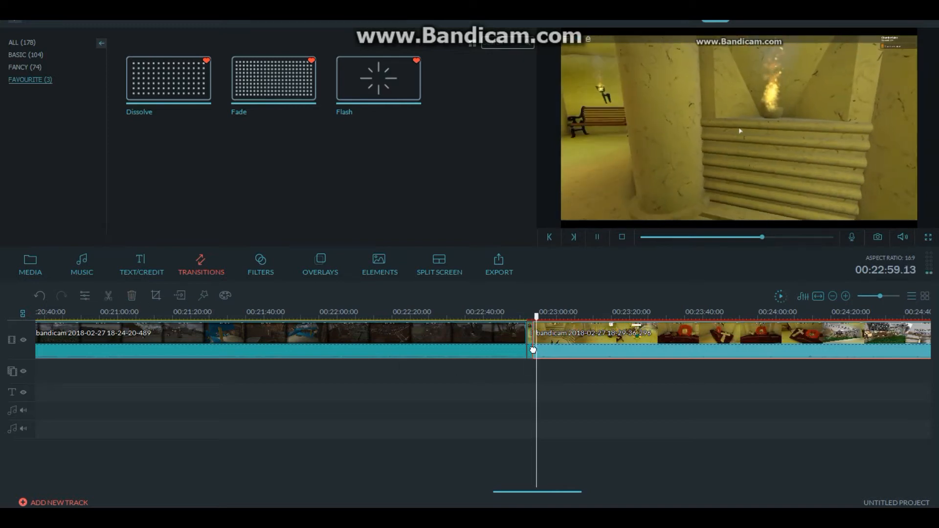
click(531, 351)
click(131, 296)
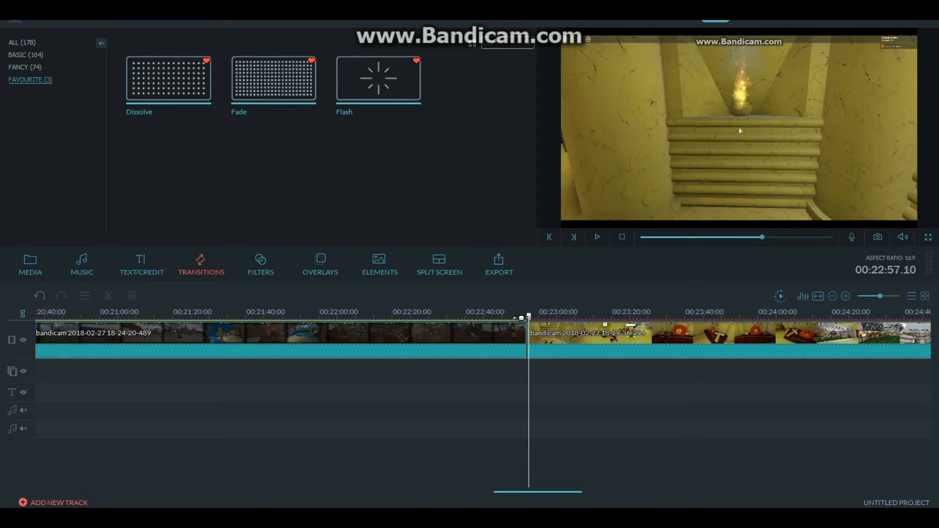
- Play back the trimmed join between the 18-24-20-489 and 18-29-36-296 clips from about 00:22:54
click(552, 342)
click(485, 346)
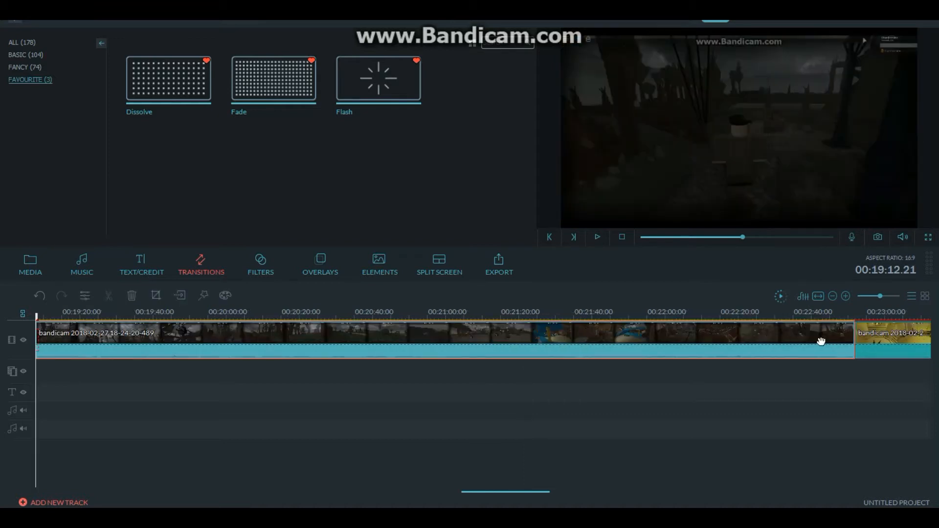
click(865, 346)
key(space)
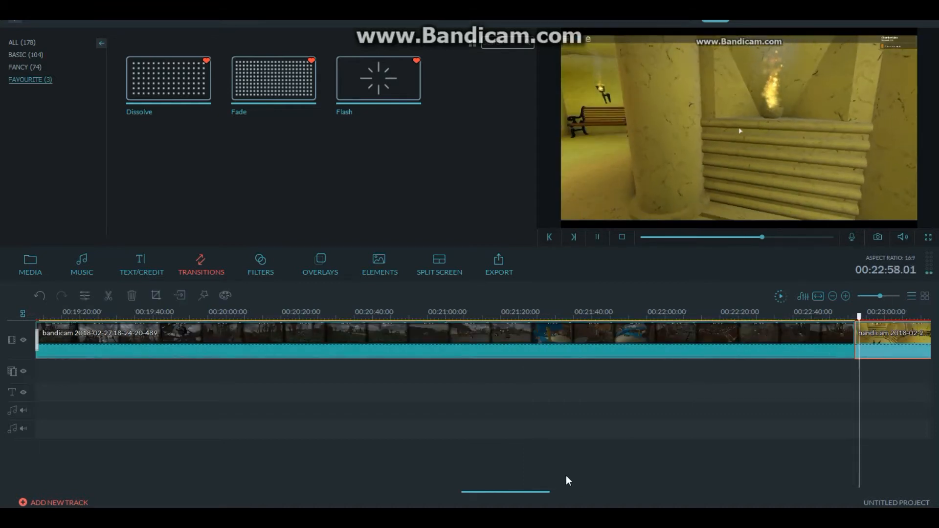
drag(863, 318, 847, 331)
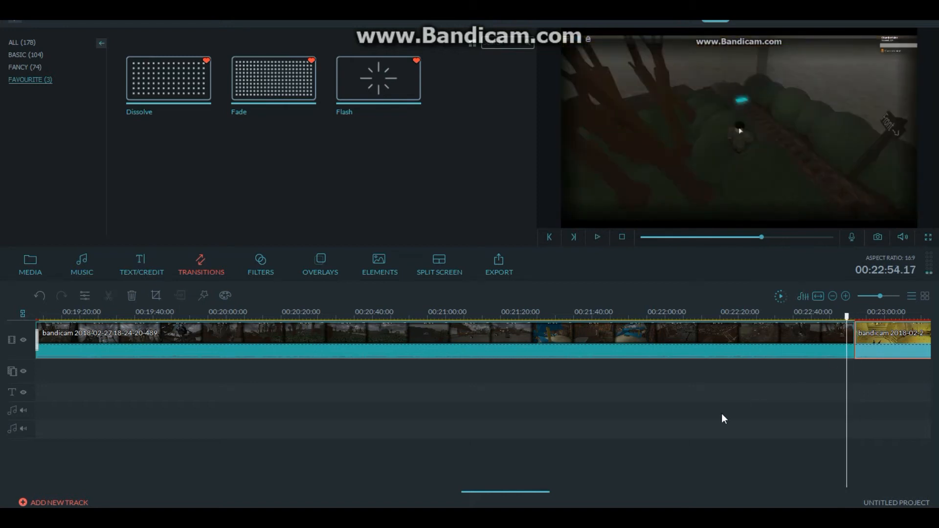
drag(518, 489, 576, 476)
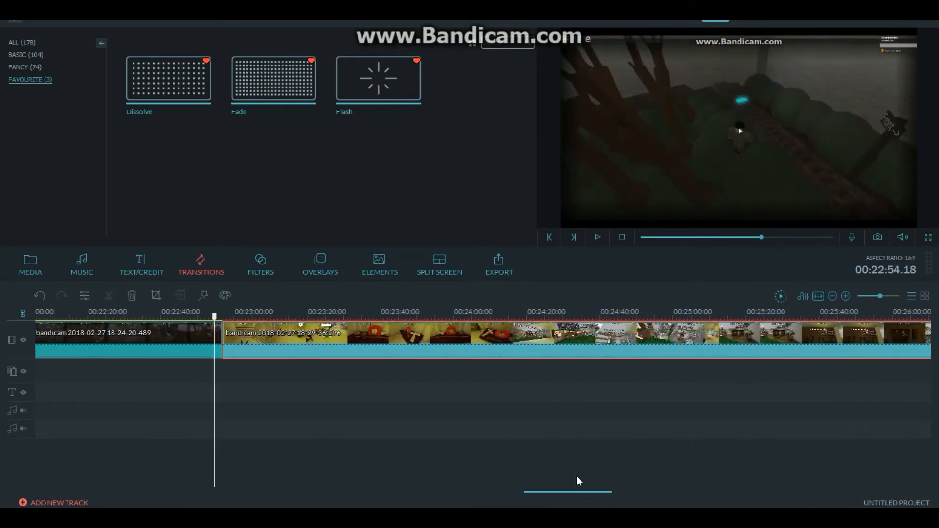
key(space)
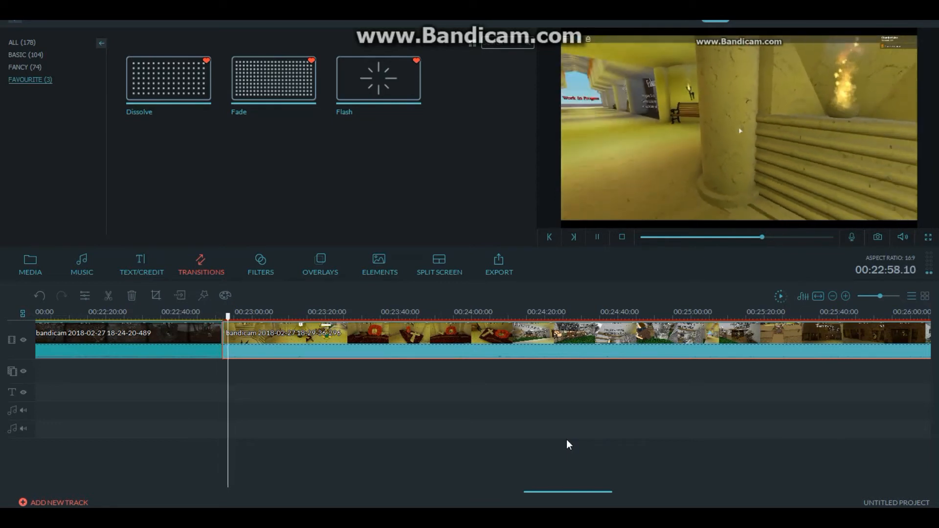
key(space)
- Apply the Dissolve transition between the 18-24-20-489 and 18-29-36-296 clips and play it back
click(193, 338)
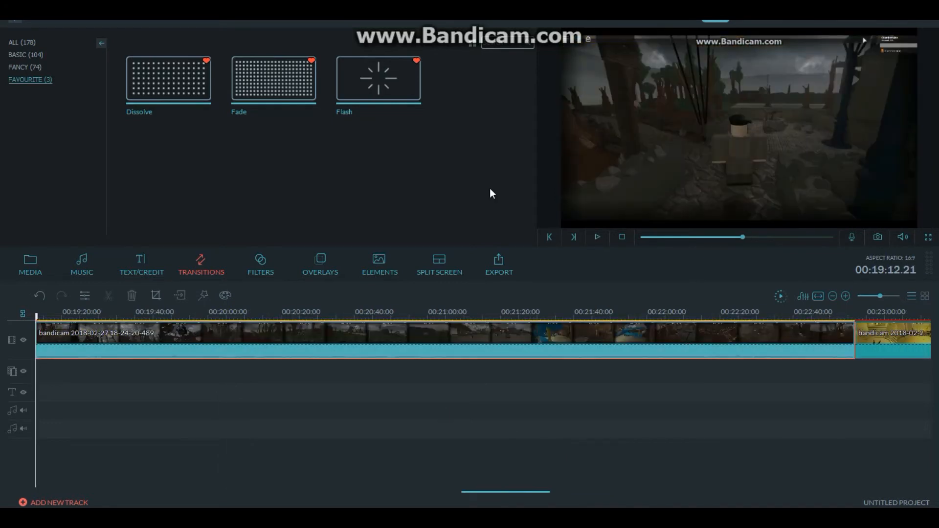
mouse_move(172, 80)
mouse_down()
mouse_move(852, 341)
mouse_move(847, 318)
mouse_up()
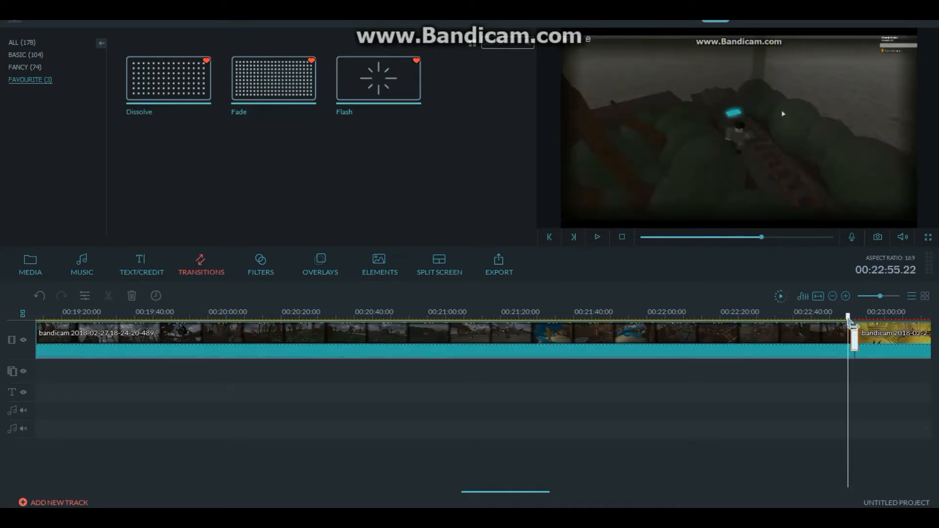
drag(523, 493, 572, 494)
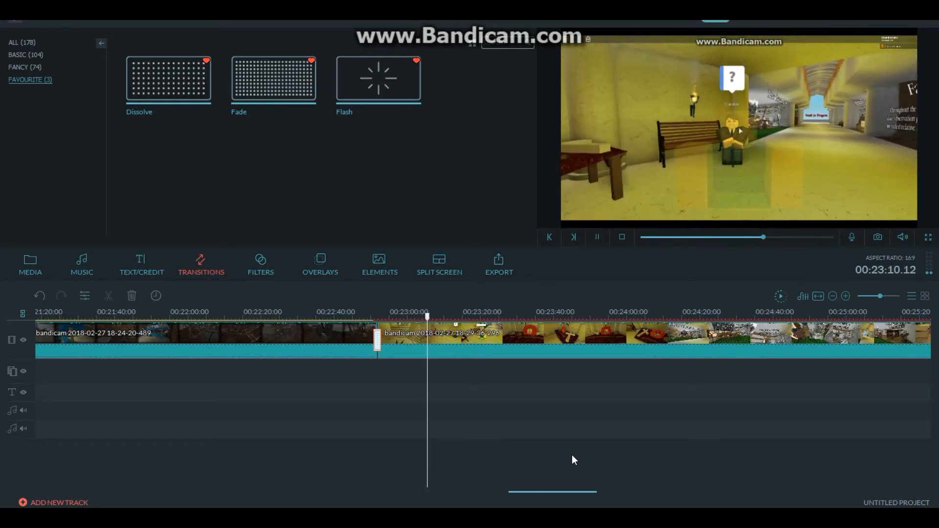
drag(541, 493, 568, 482)
key(space)
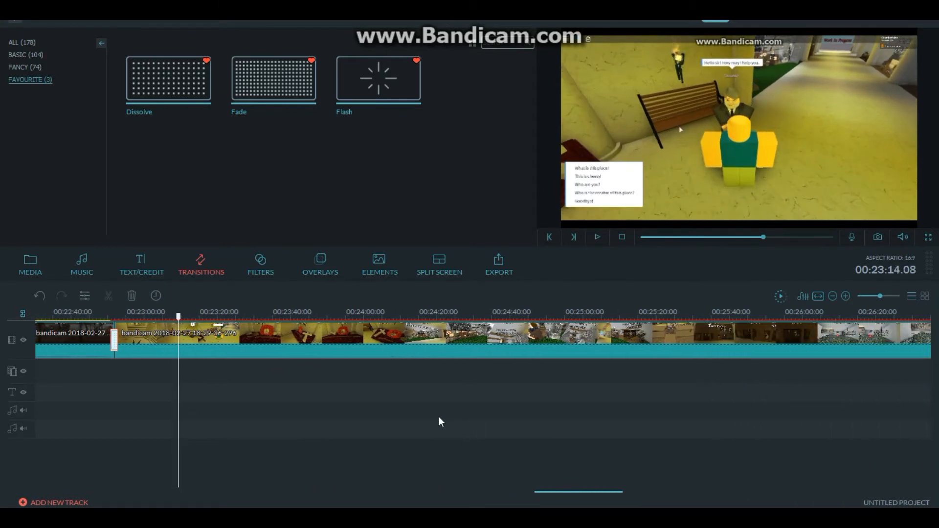
- Play the join between the 18-29-36-296 and 18-41-49-044 clips near 00:32:55 to examine the footage on either side
click(820, 296)
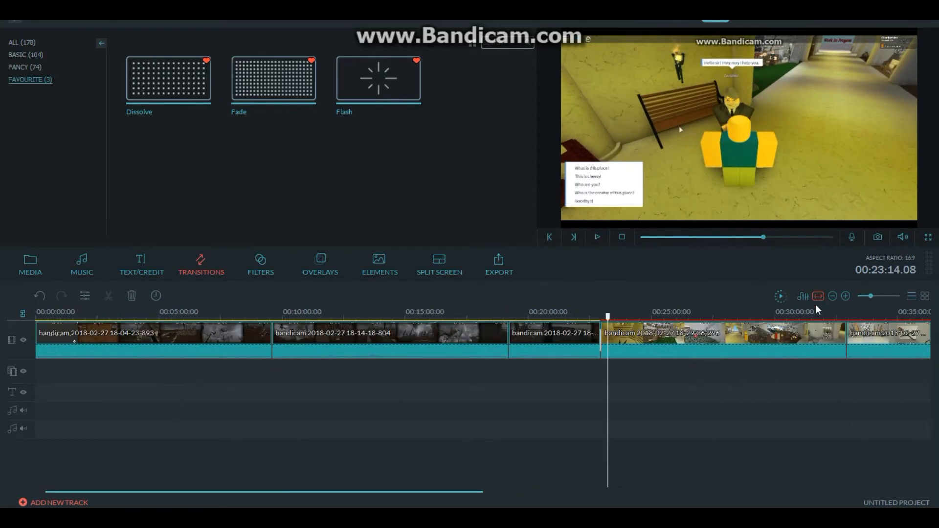
drag(611, 323, 844, 314)
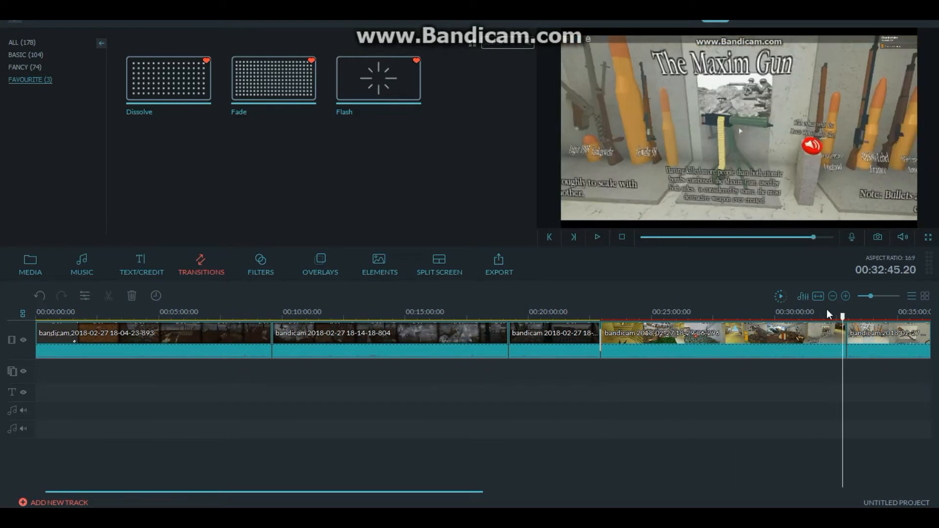
drag(455, 492, 656, 487)
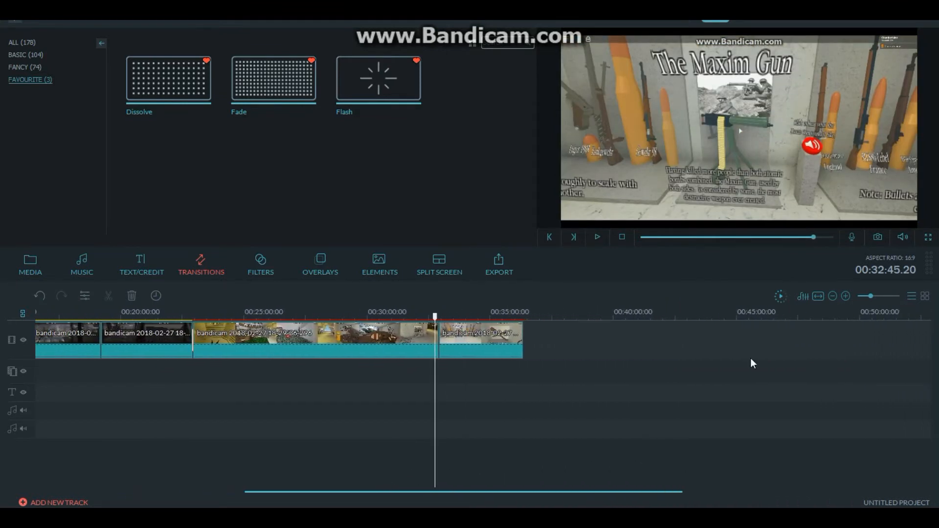
click(886, 296)
key(space)
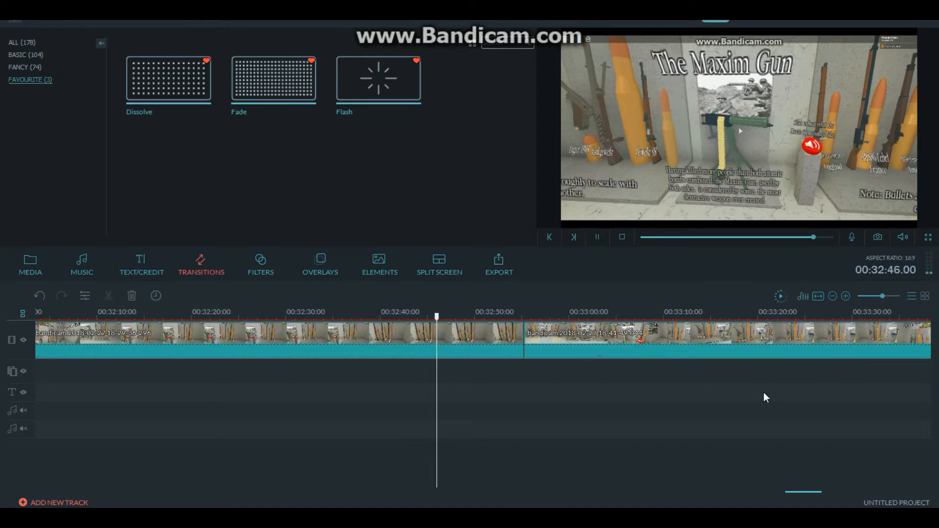
click(599, 237)
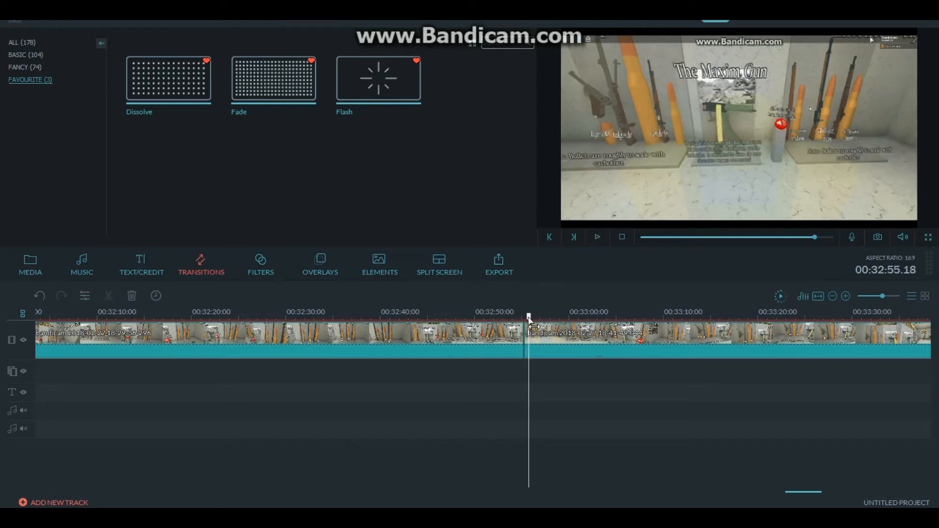
drag(530, 324, 441, 332)
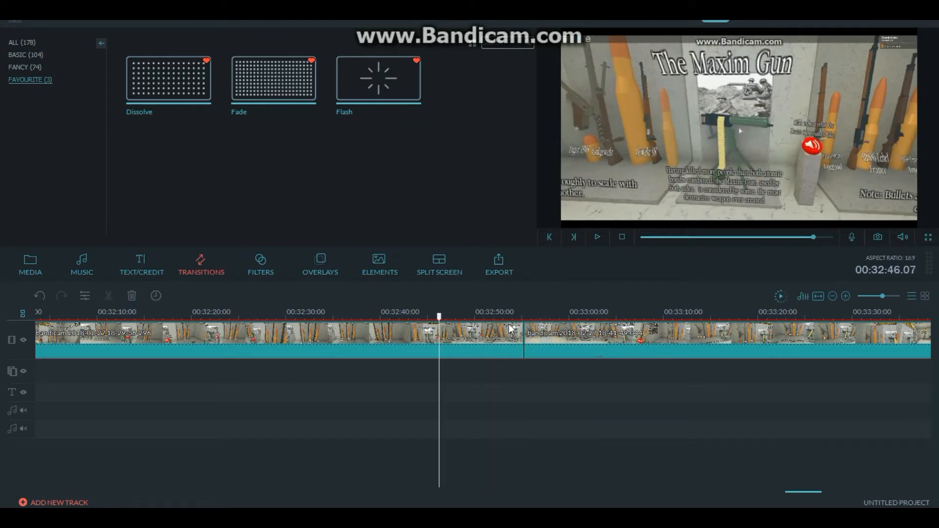
- Split the 18-41-49-044 clip at 00:32:57.01 and delete the short piece before the split
click(528, 333)
key(space)
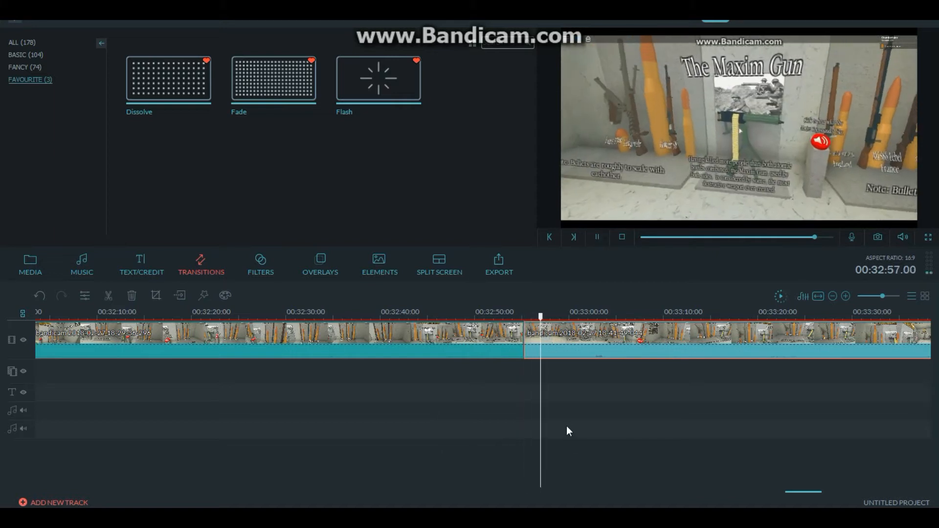
key(space)
drag(541, 321, 539, 343)
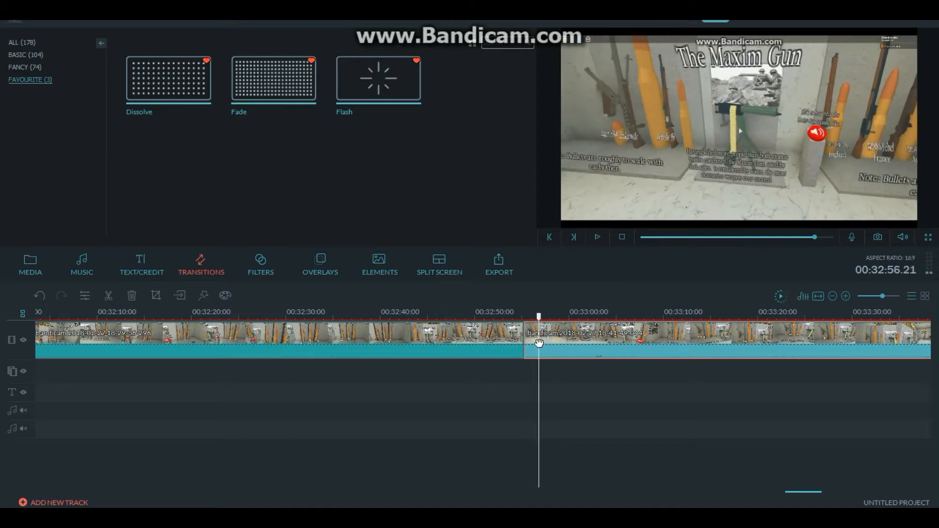
key(Right)
key(Right)
key(Right)
key(Right)
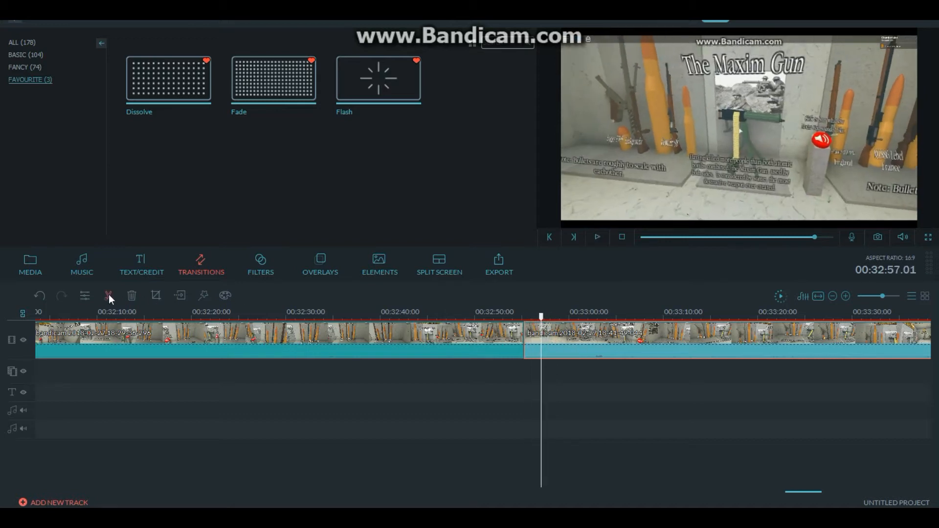
click(108, 294)
key(space)
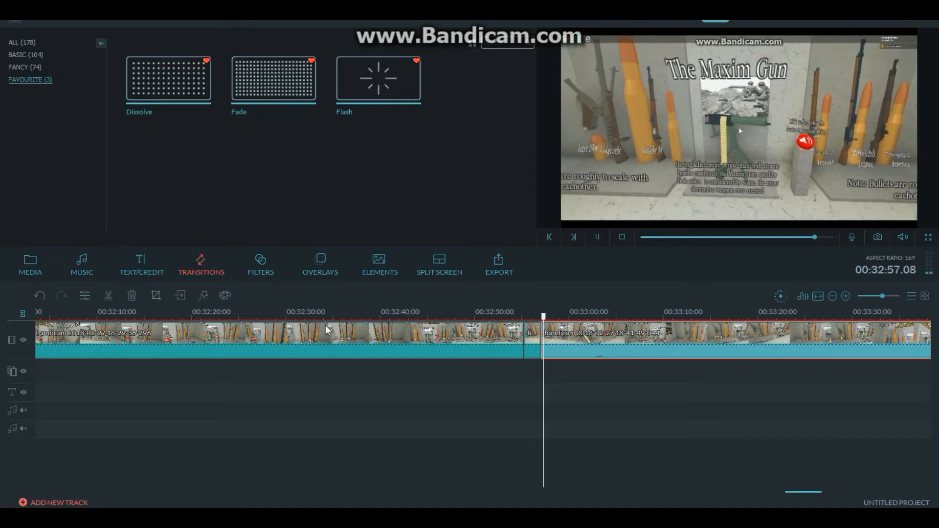
click(532, 347)
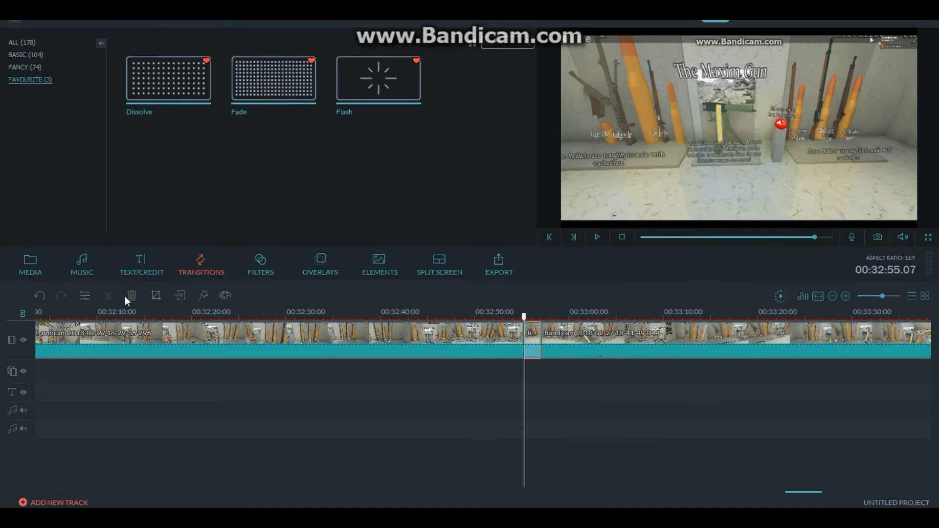
click(131, 296)
- Split the 18-29-36-296 clip at 00:32:52.06, delete the piece after the split and play back the join
drag(525, 318, 481, 337)
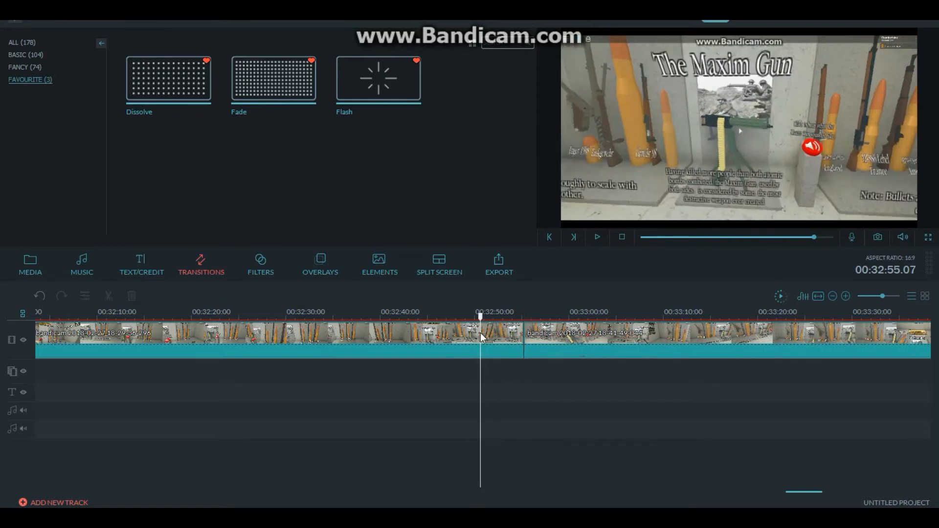
click(505, 337)
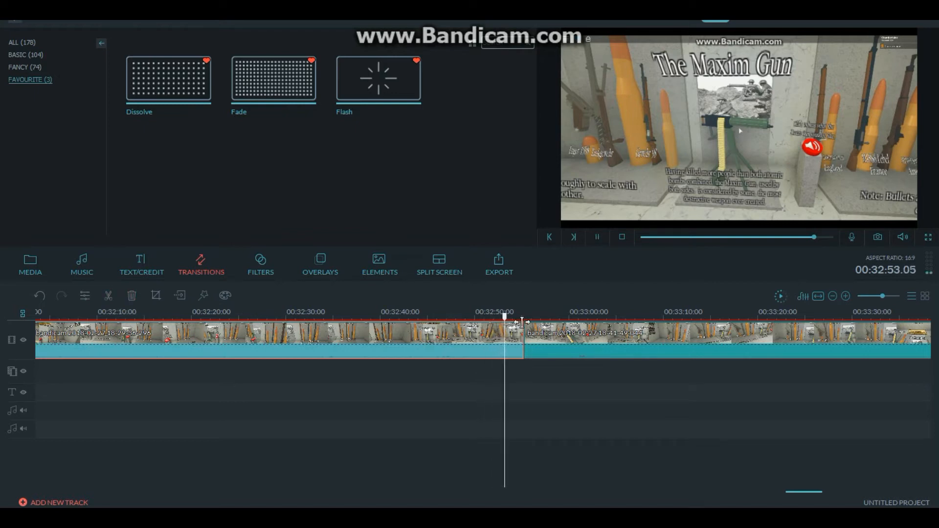
drag(509, 316, 465, 327)
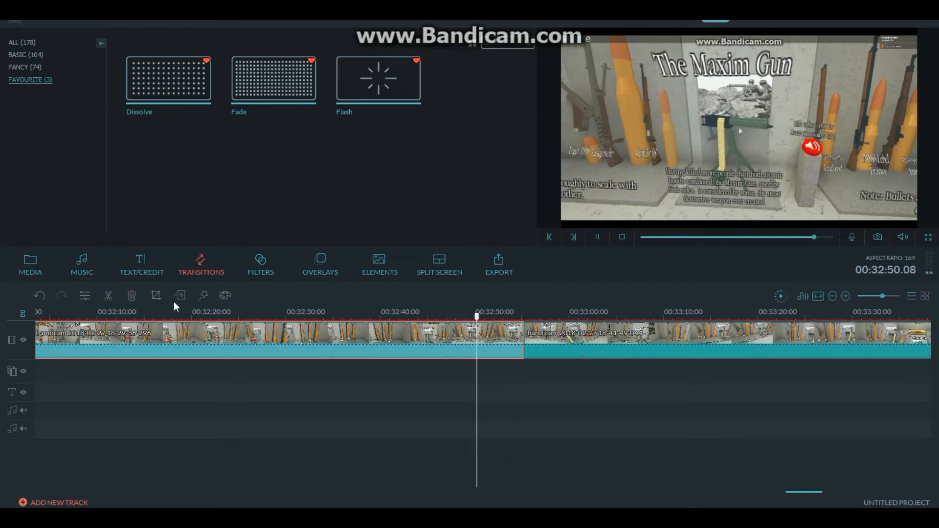
key(space)
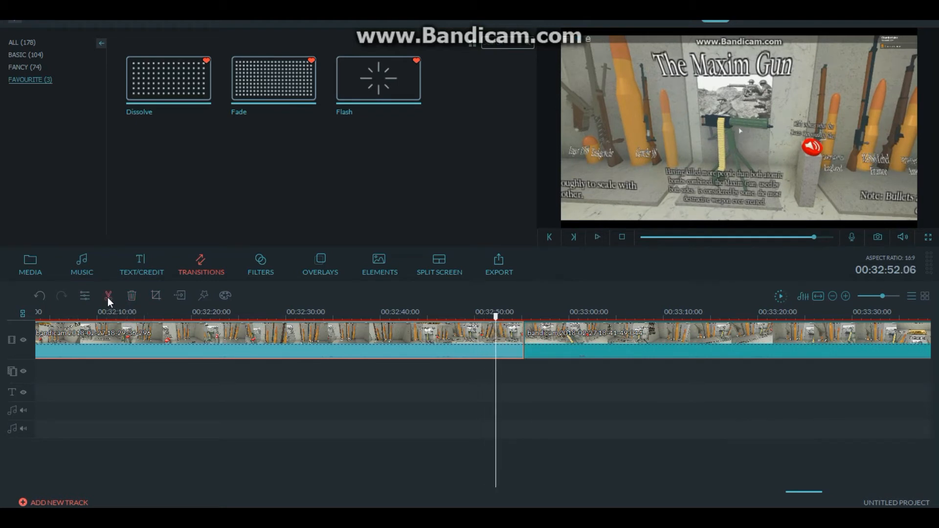
click(132, 296)
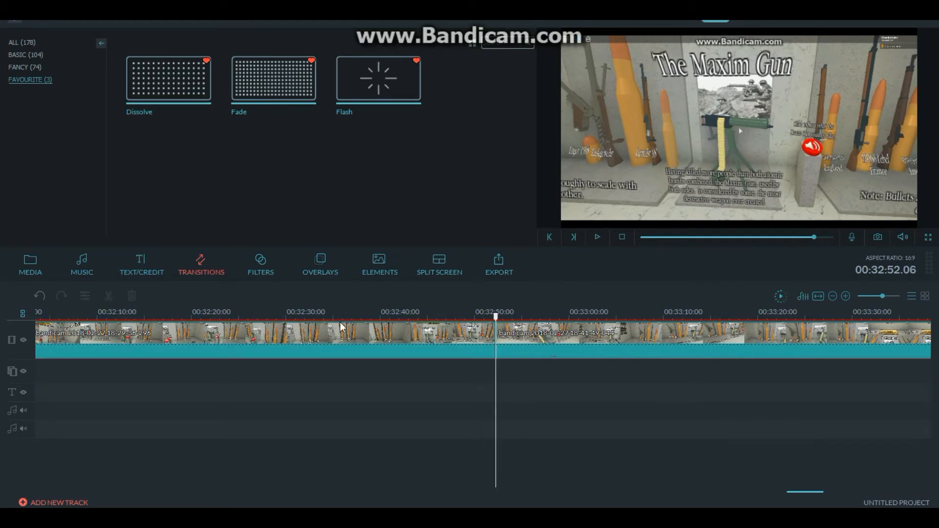
drag(496, 318, 491, 320)
key(space)
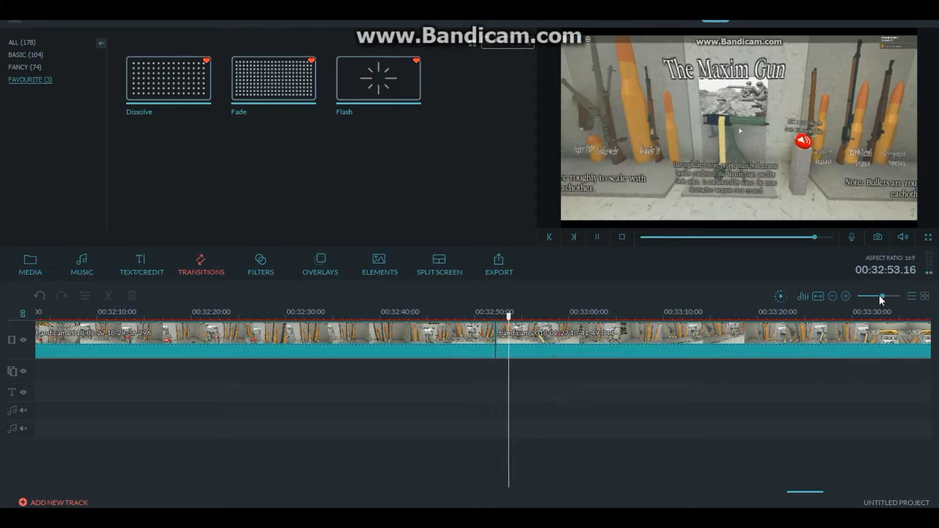
drag(883, 296, 889, 296)
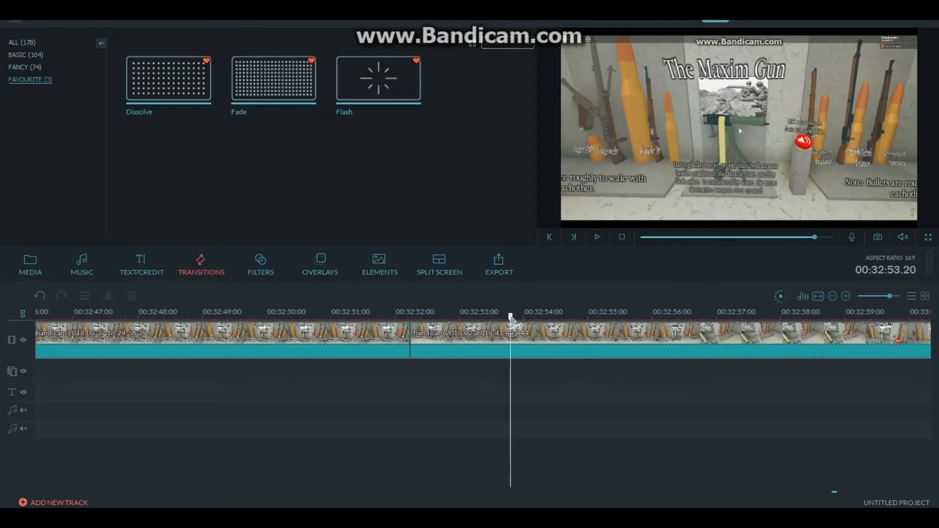
drag(368, 328, 358, 329)
mouse_move(356, 330)
mouse_down()
mouse_move(339, 329)
mouse_move(355, 329)
mouse_up()
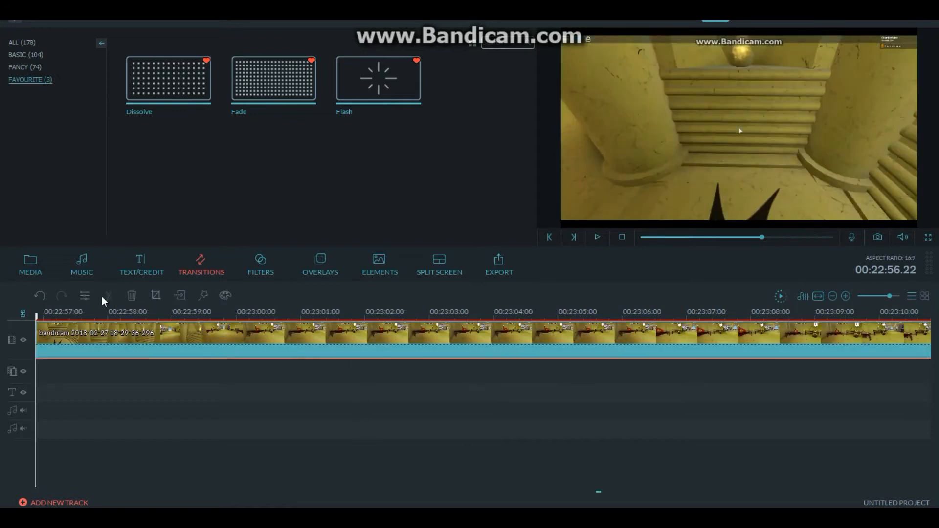
click(43, 295)
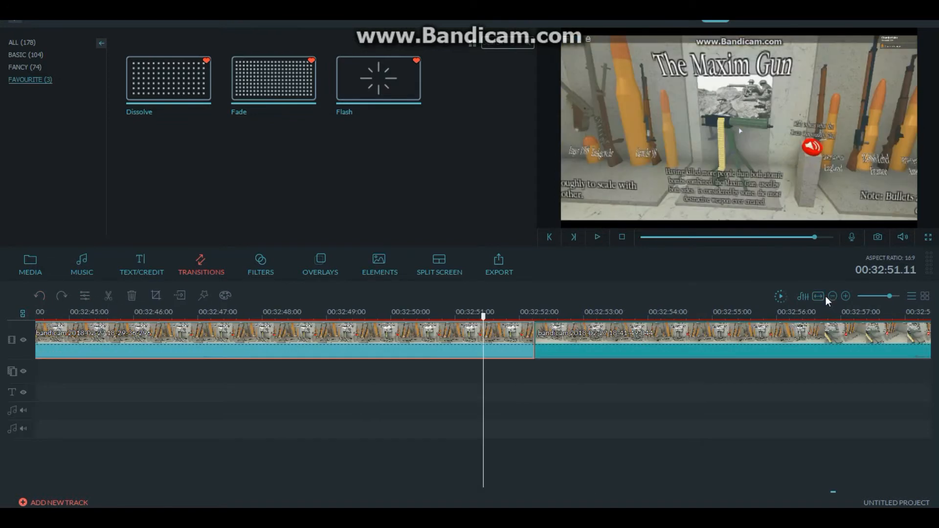
- Split the 18-29-36-296 clip at 00:32:52.01, delete the piece after the split and play back the join
click(520, 318)
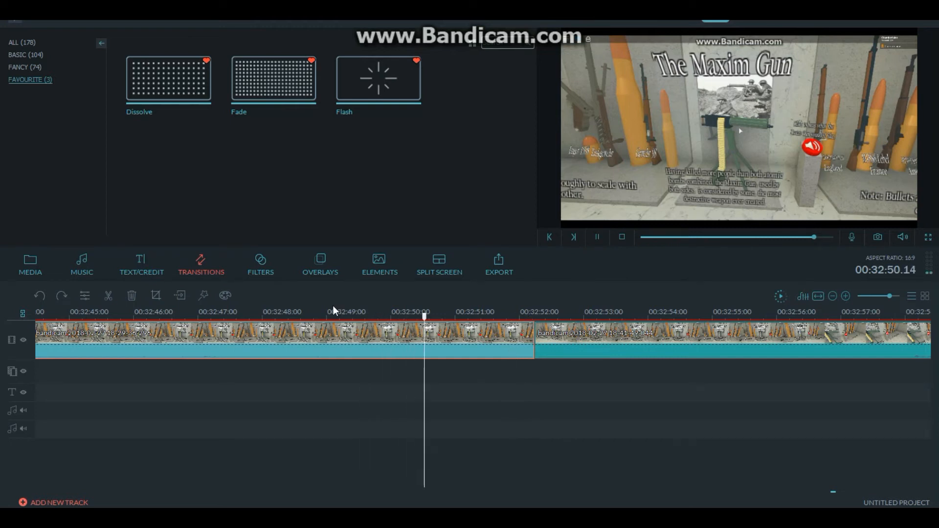
key(space)
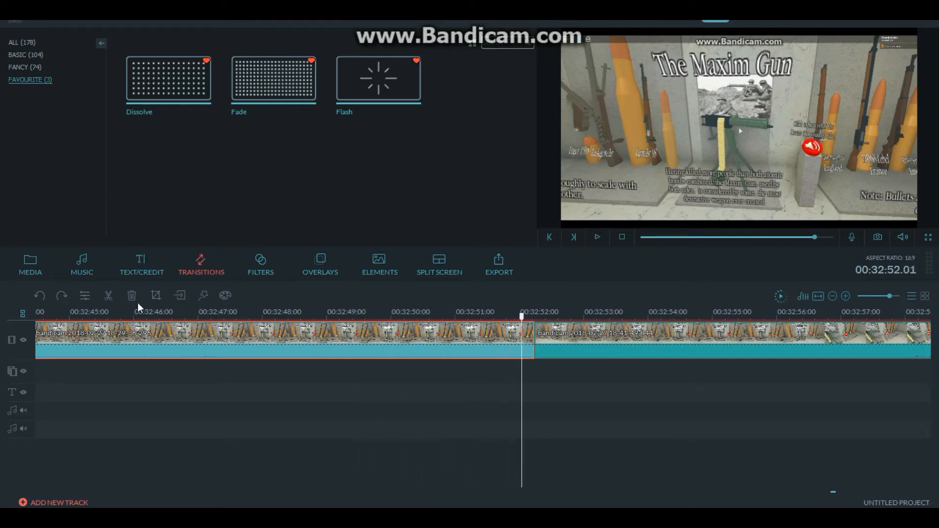
click(111, 297)
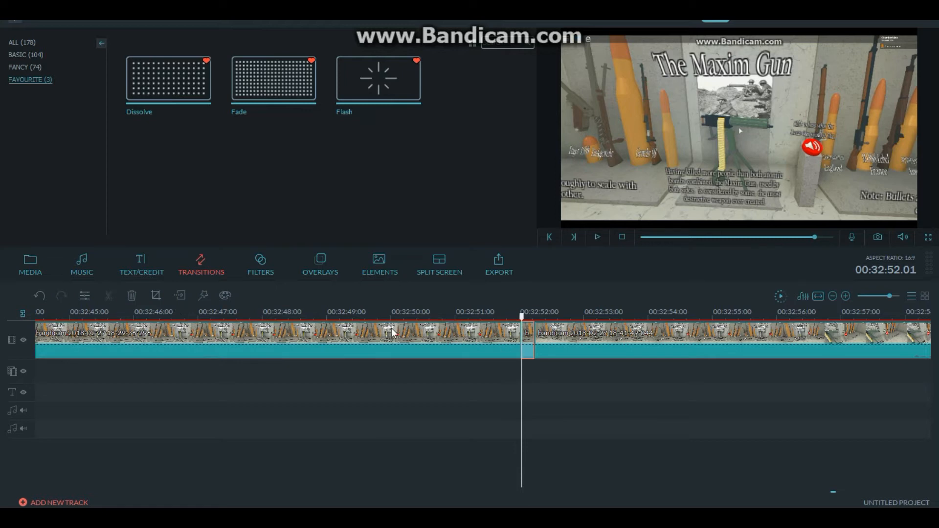
click(132, 296)
key(space)
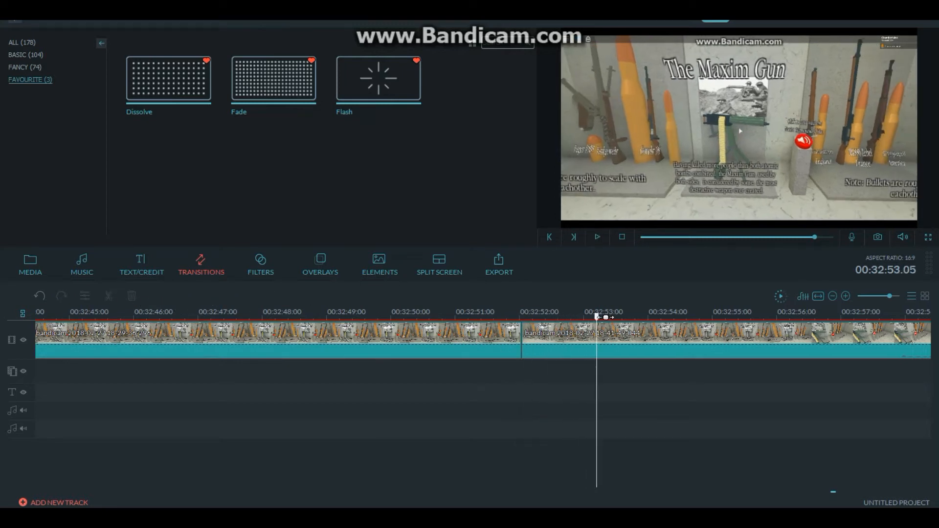
key(space)
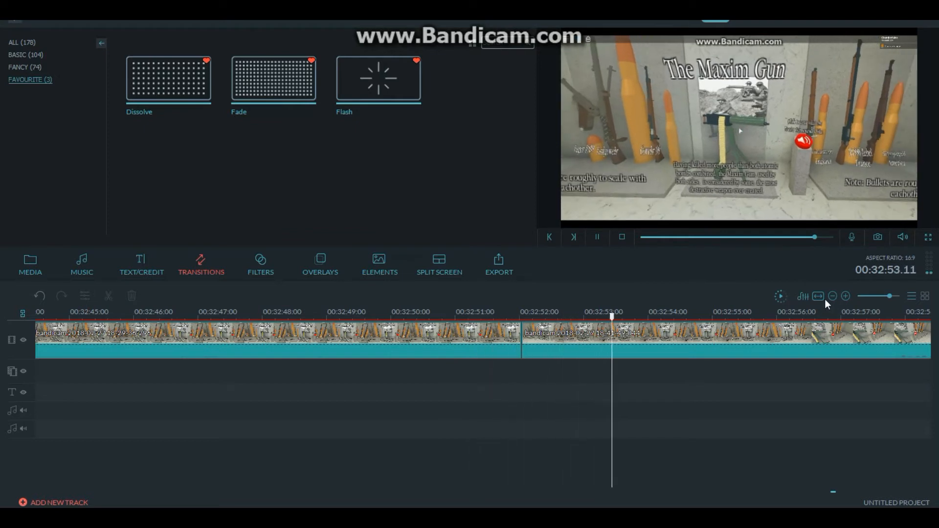
- Split the 18-41-49-044 clip at 00:32:52.05, delete the sliver before the split and play back the join
click(754, 316)
click(532, 326)
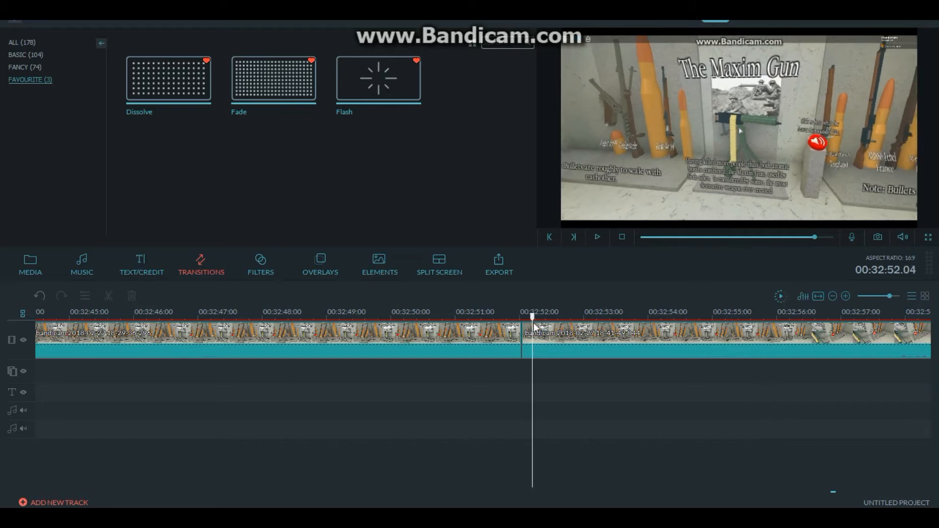
click(123, 290)
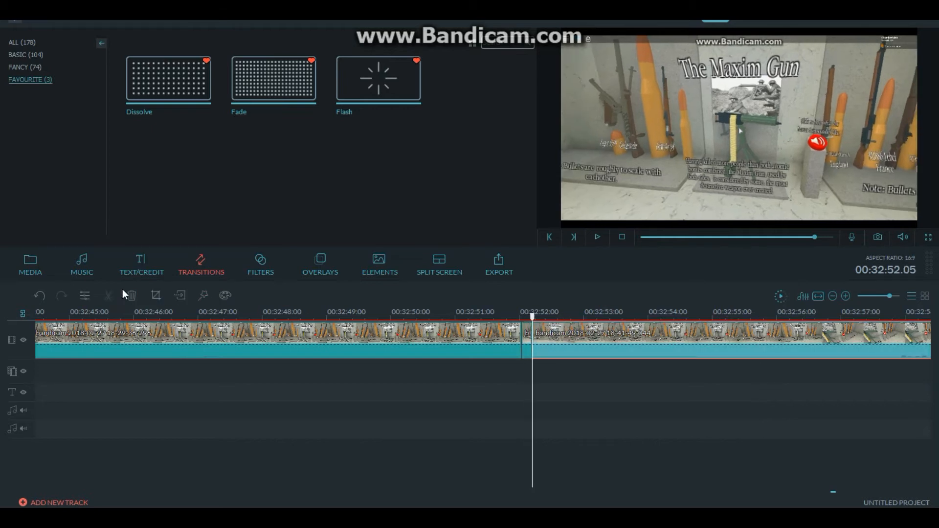
click(523, 343)
key(Delete)
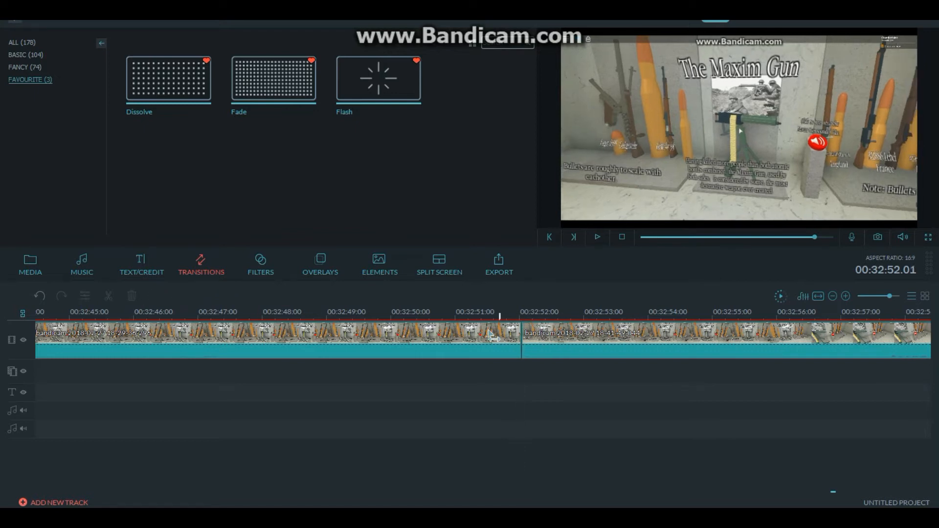
key(space)
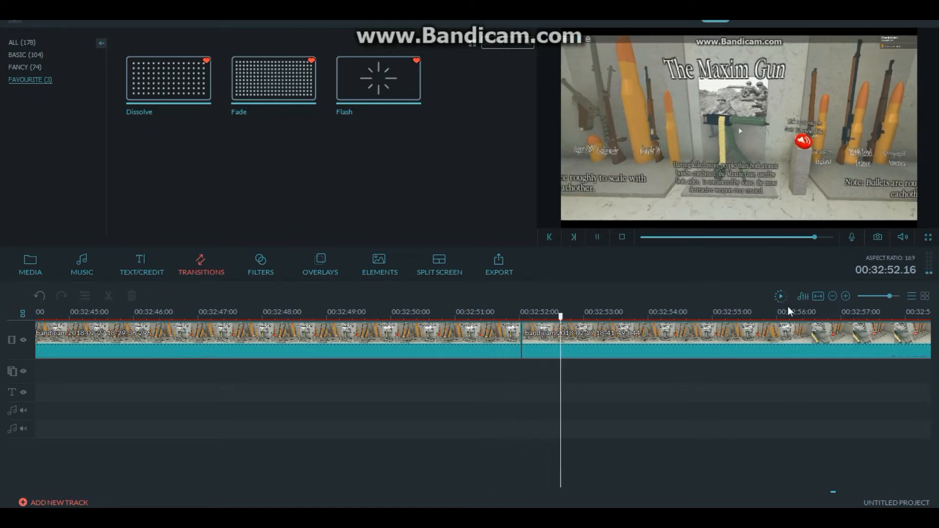
- Split the 18-41-49-044 clip at 00:36:12.12 and delete the piece after the split
click(822, 296)
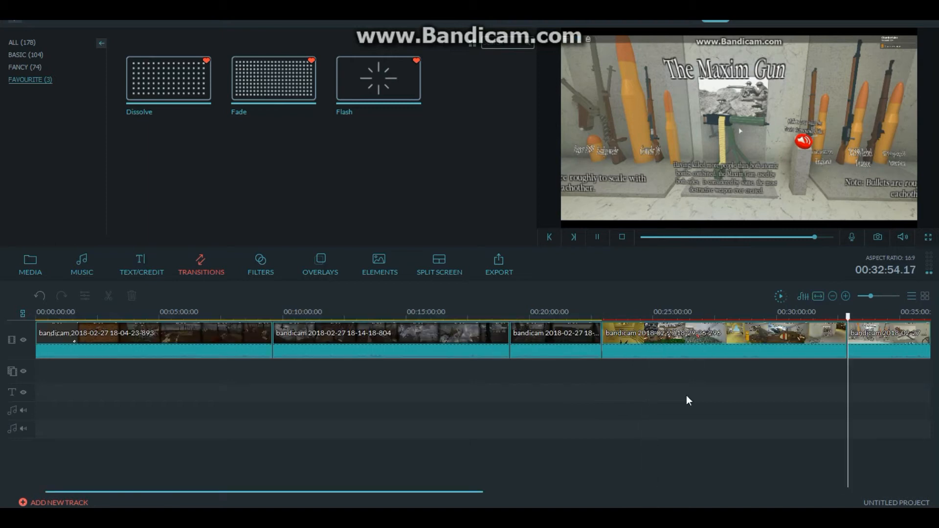
drag(447, 493, 638, 426)
drag(873, 295, 873, 296)
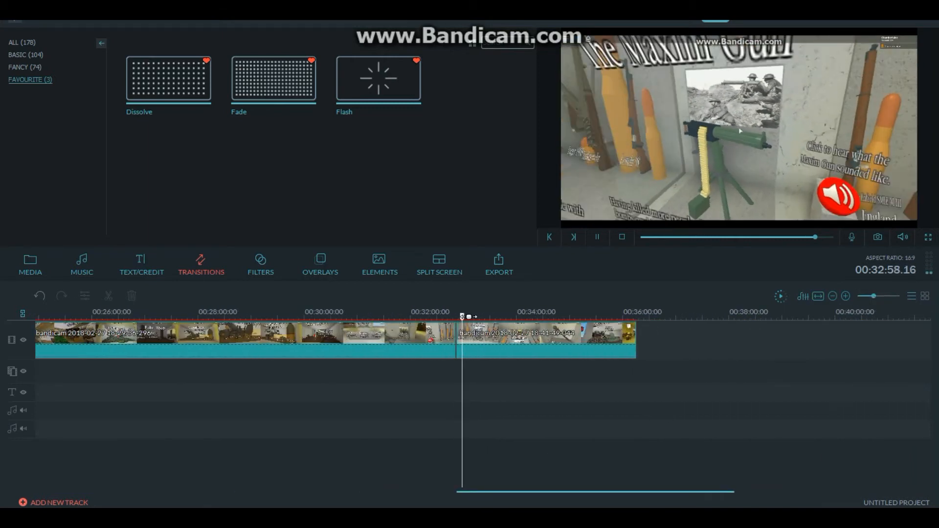
click(463, 317)
drag(464, 316, 625, 316)
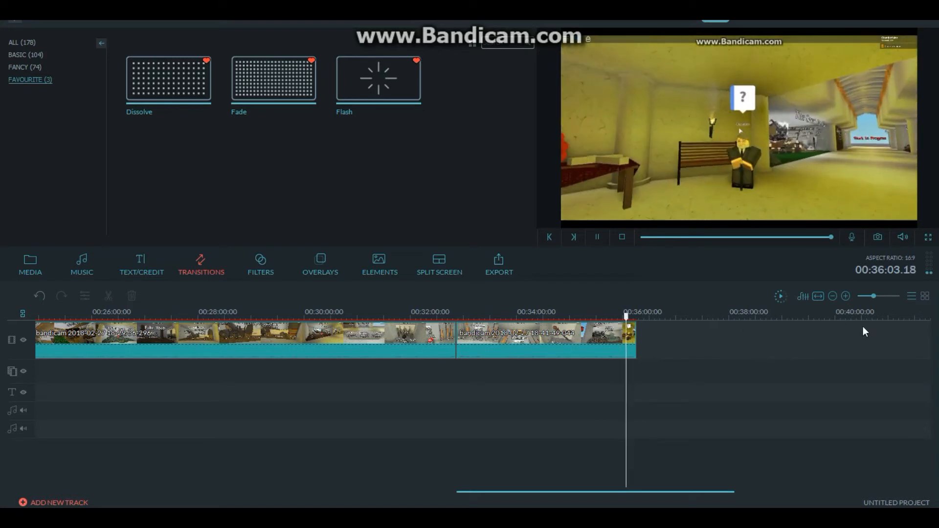
click(883, 296)
drag(881, 487, 887, 490)
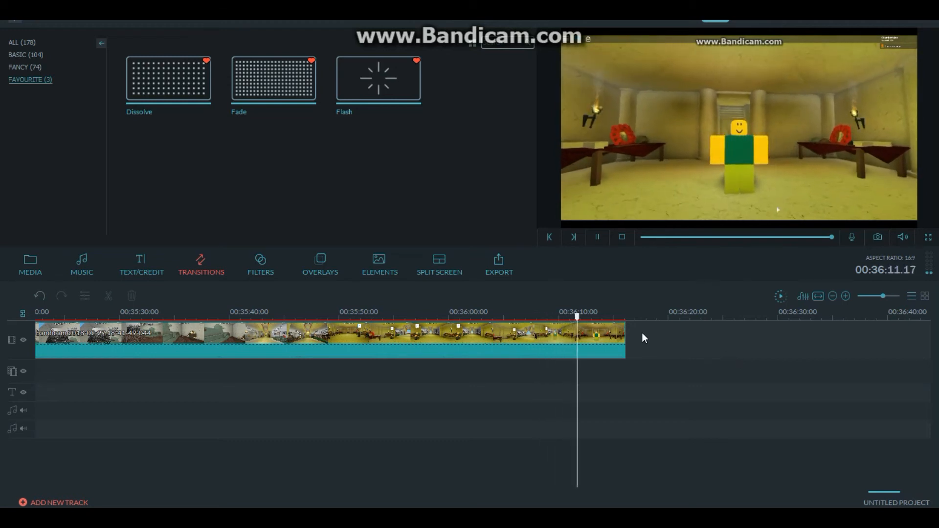
click(606, 352)
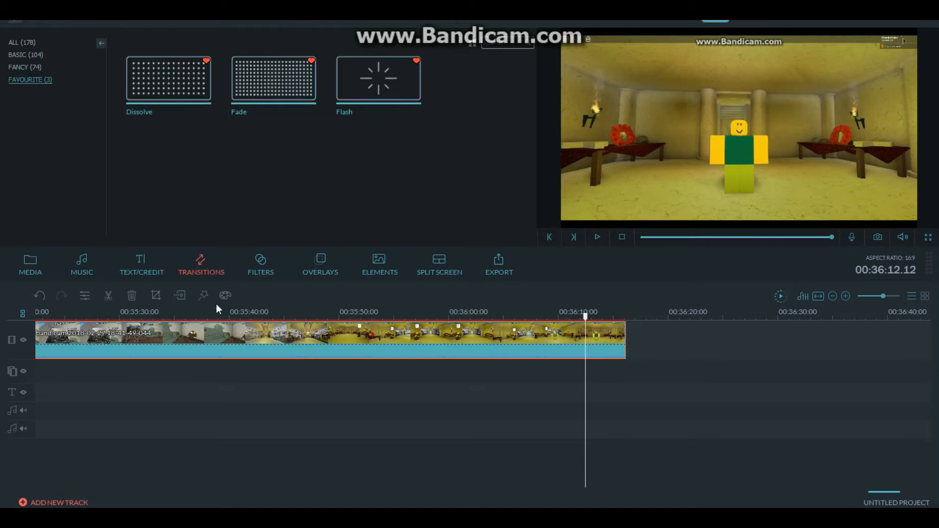
click(109, 295)
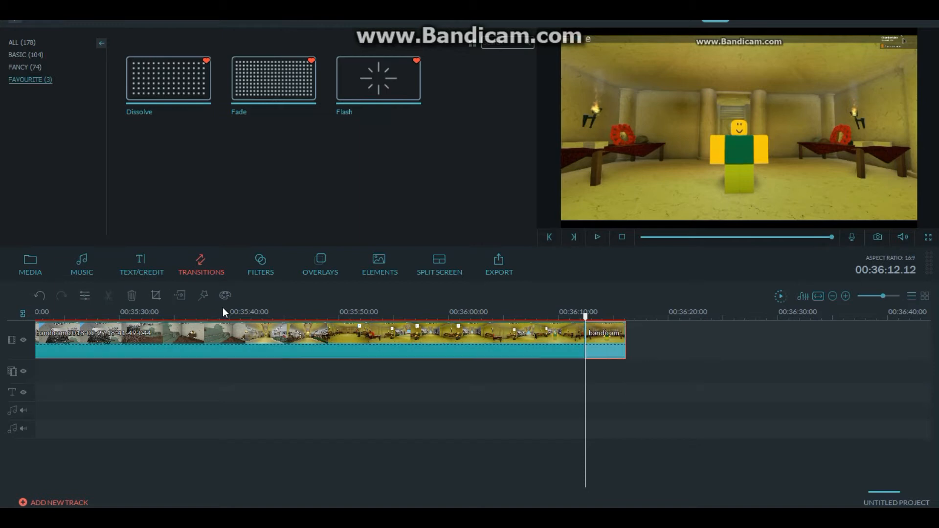
click(132, 296)
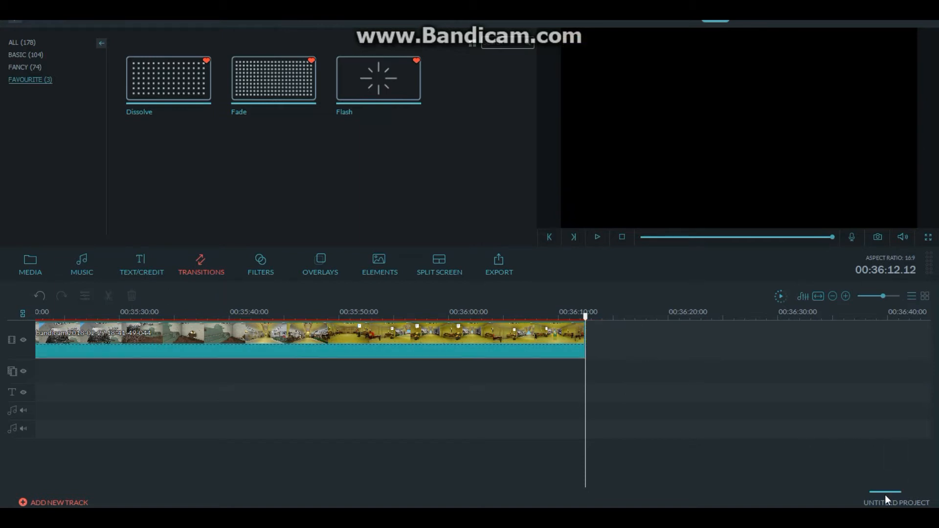
- Search the media library for "out" and clear the search
click(817, 296)
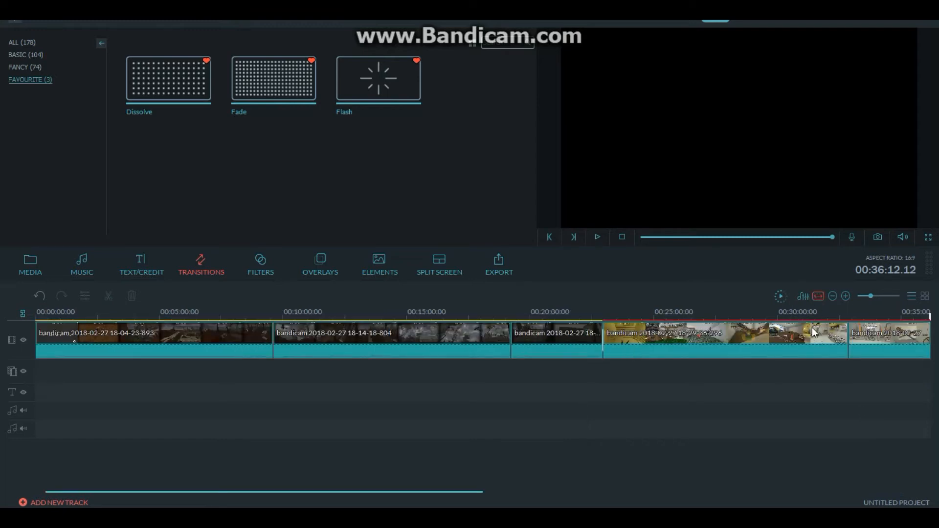
drag(405, 491, 609, 453)
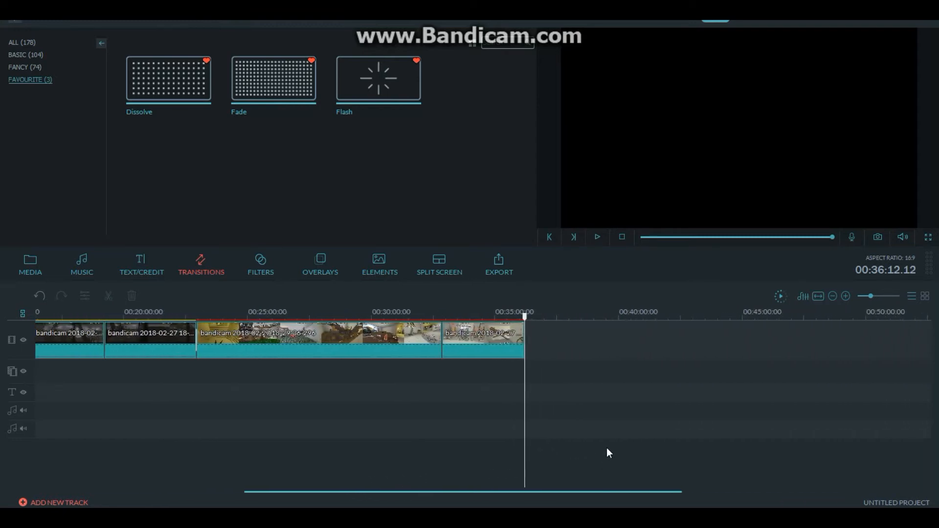
click(25, 43)
click(39, 271)
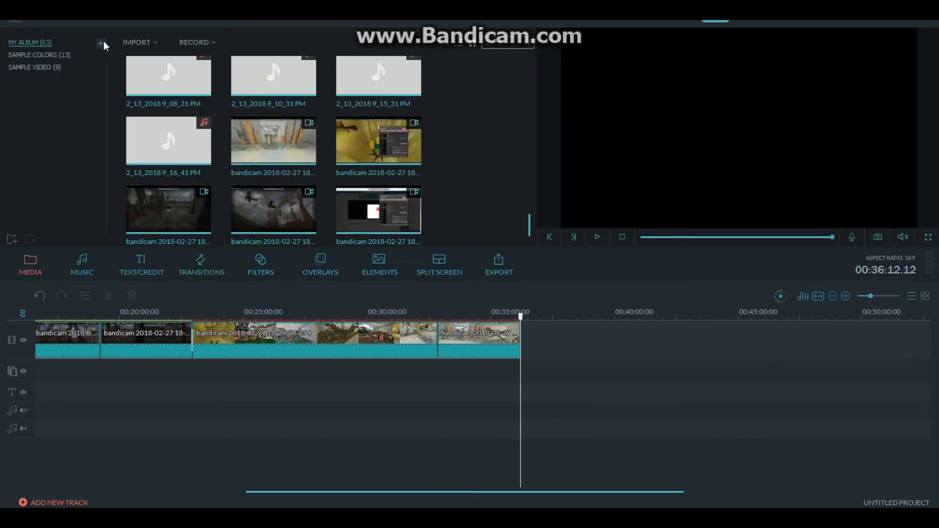
text(out)
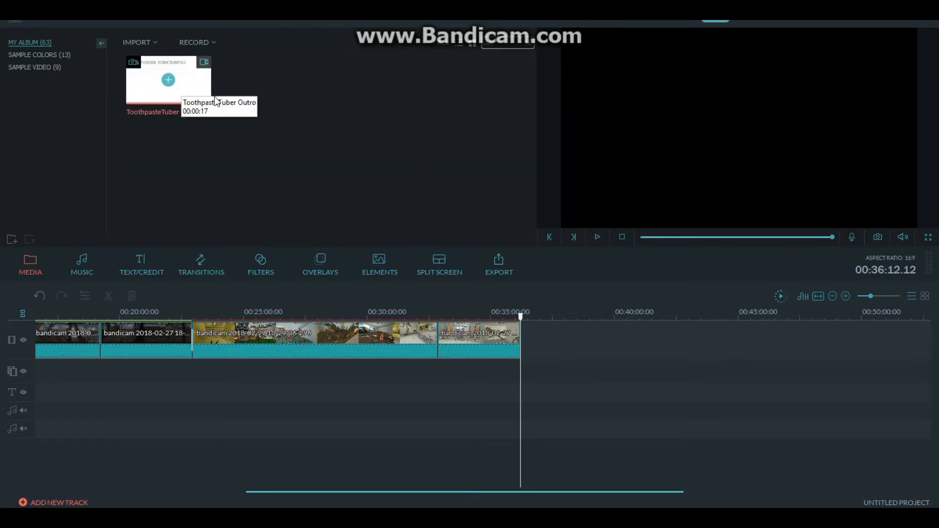
key(BackSpace)
key(BackSpace)
key(BackSpace)
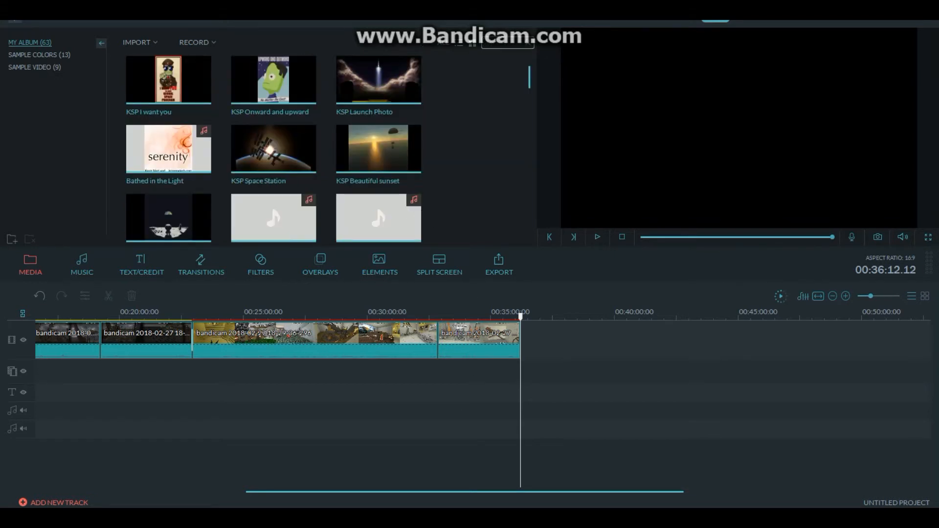
- Switch to File Explorer and add the ToothpasteTuber Outro video from the Captures folder to the end of the timeline
key(alt+Tab)
click(600, 328)
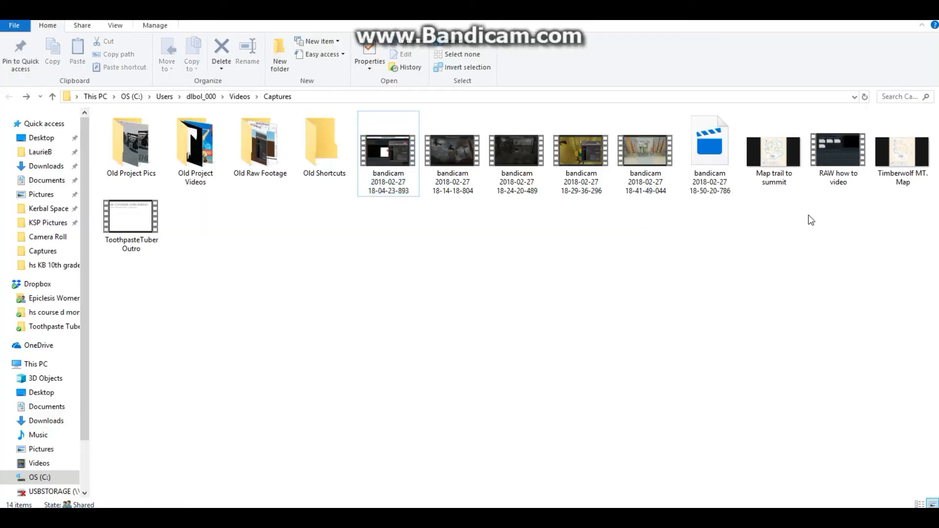
drag(132, 225, 586, 393)
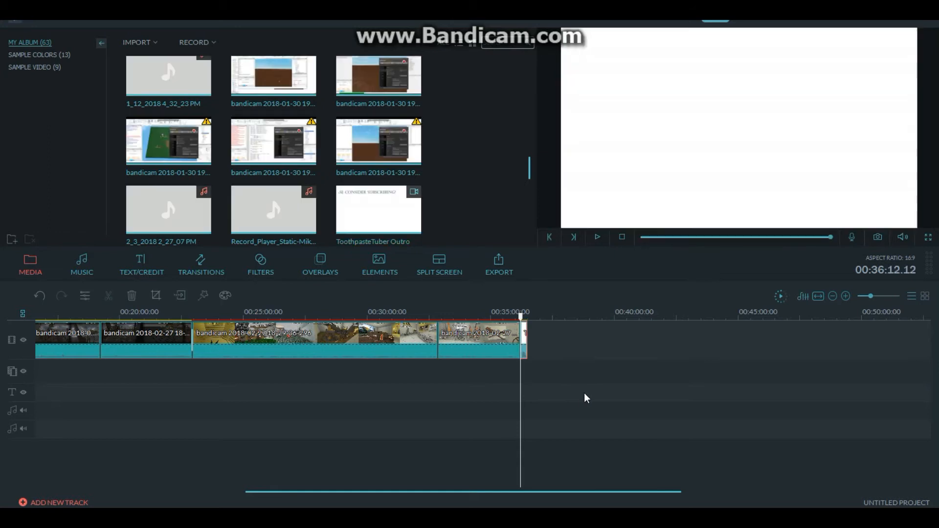
- Set the ToothpasteTuber Outro clip's audio volume to 16 and play part of it to check the loudness
drag(871, 296, 879, 294)
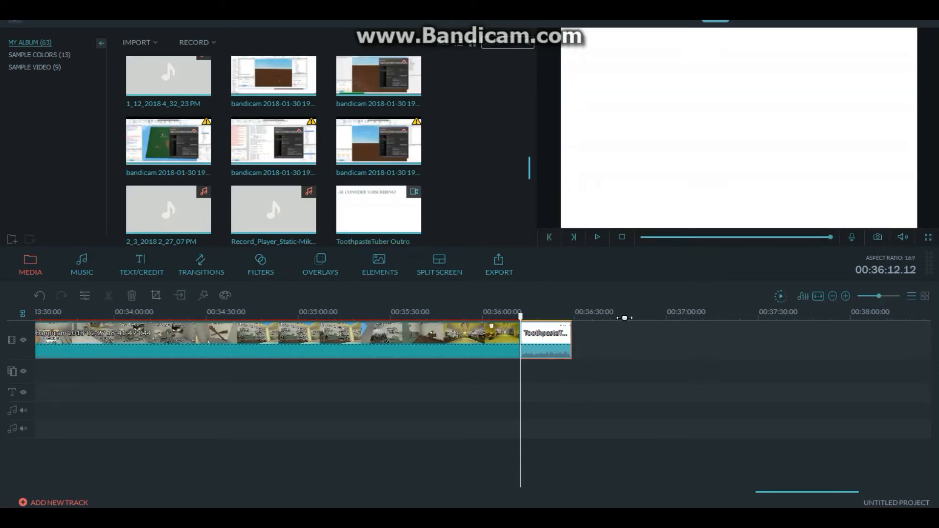
key(space)
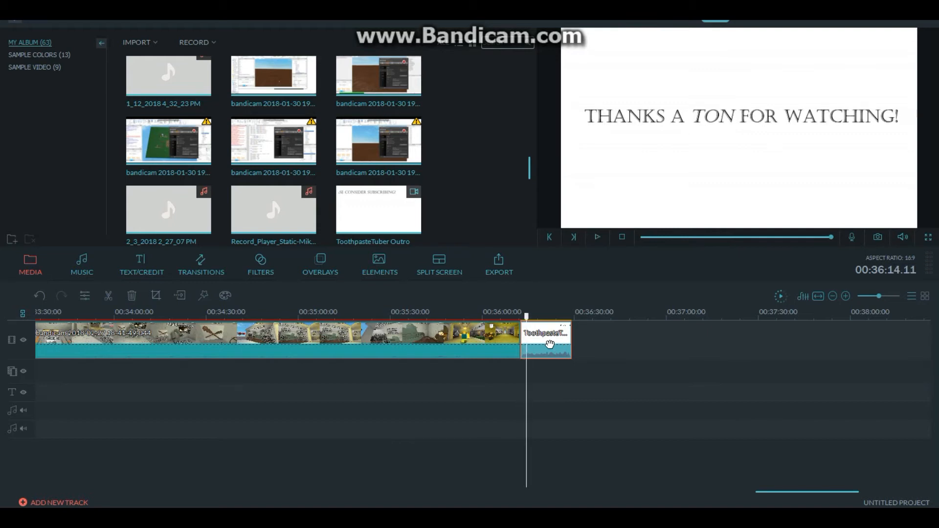
double_click(559, 345)
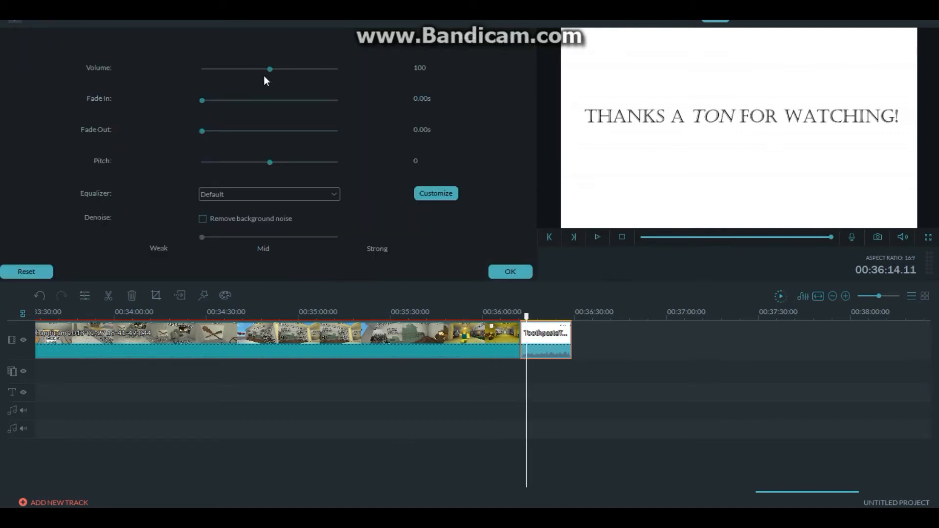
drag(268, 70, 223, 81)
click(505, 316)
key(space)
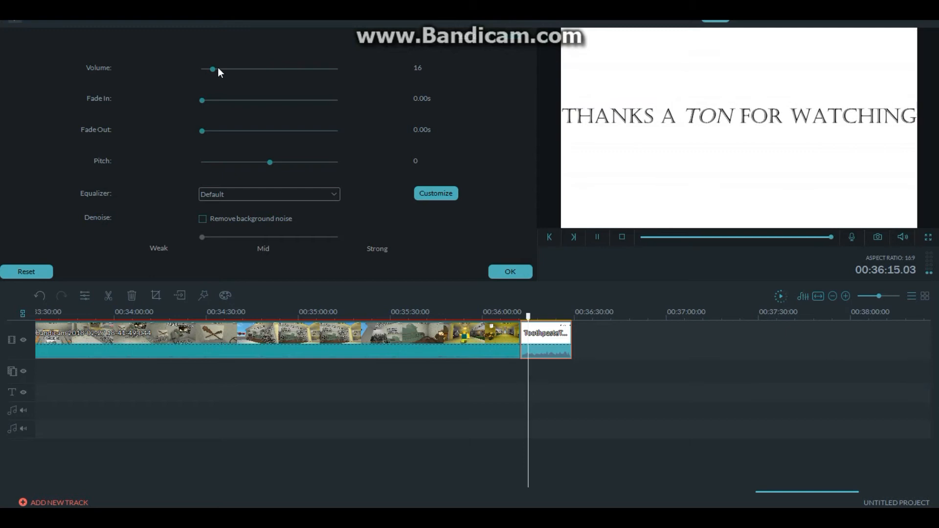
key(space)
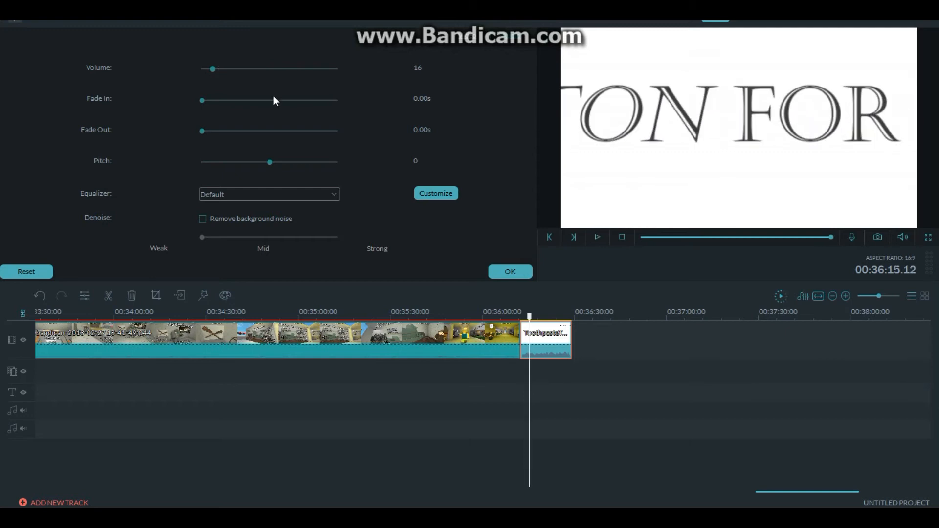
click(502, 269)
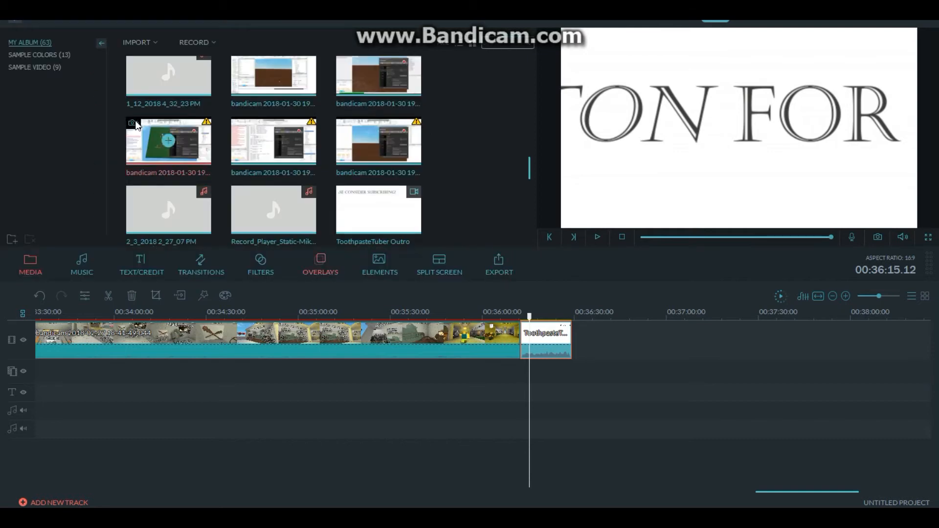
- Preview the Fade and Flash effects among the favourite transitions
click(508, 346)
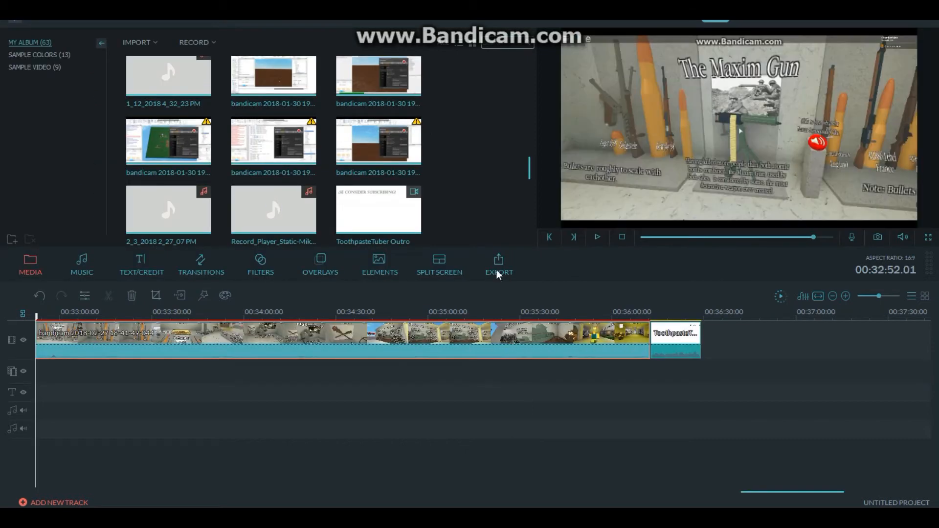
click(192, 268)
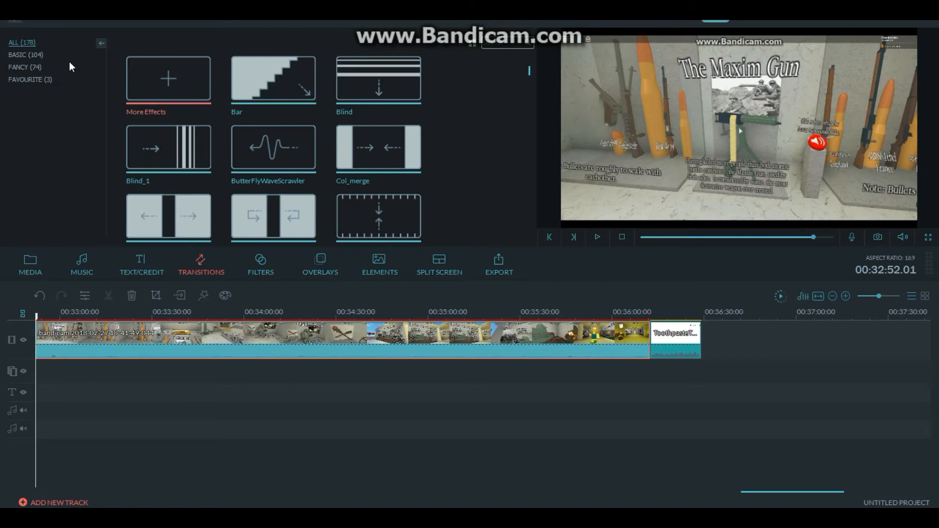
click(36, 79)
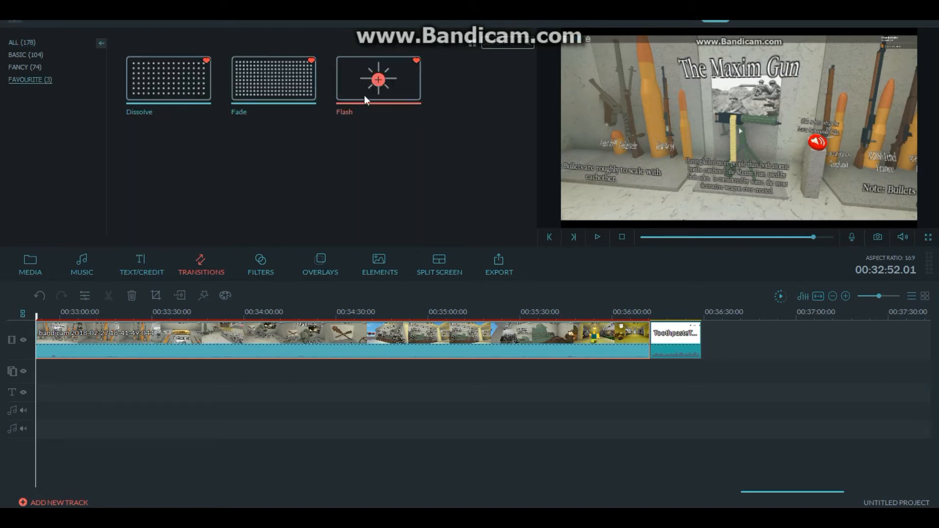
click(289, 92)
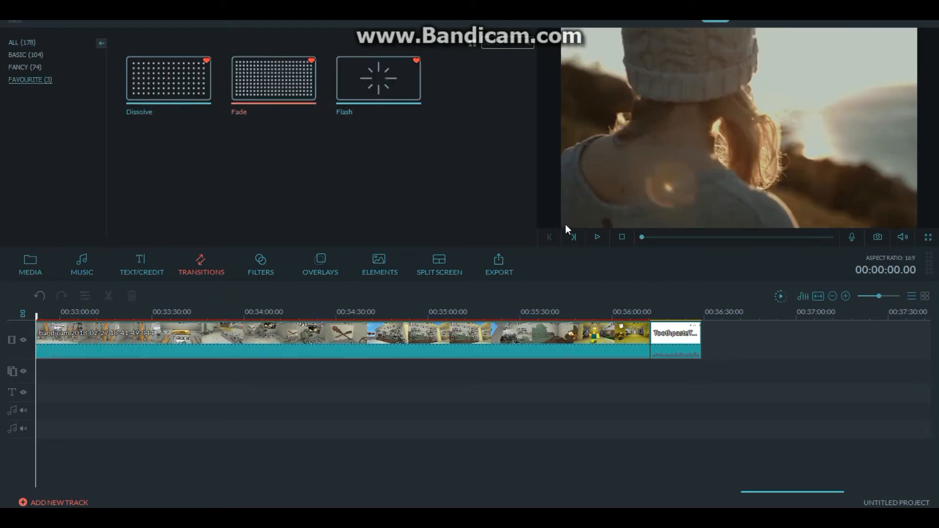
click(598, 236)
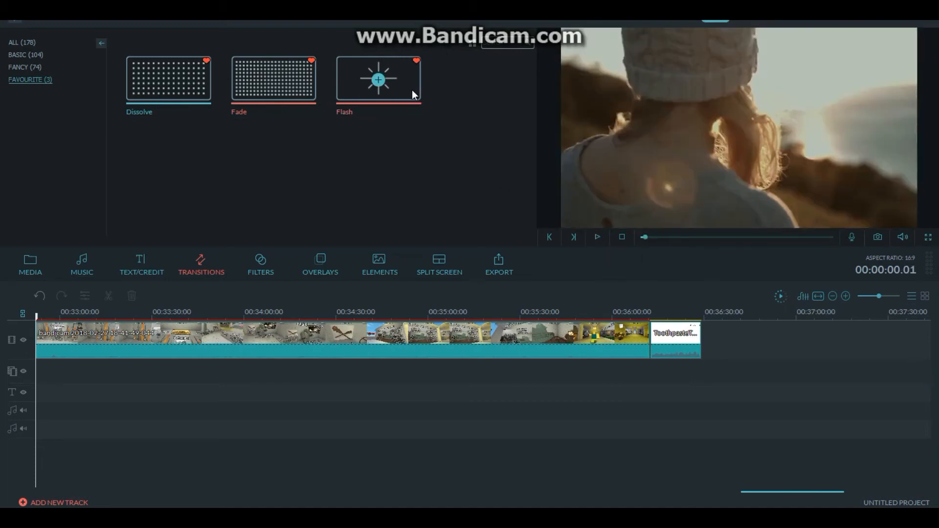
click(380, 81)
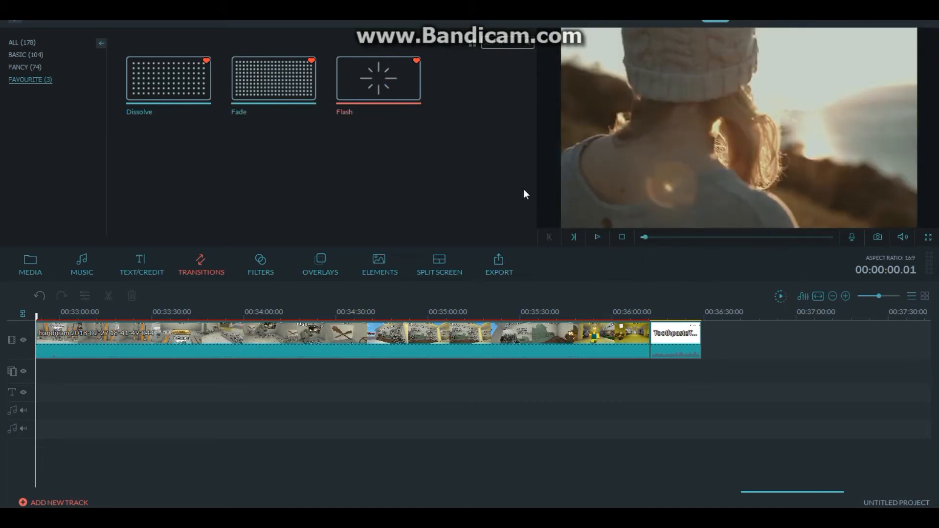
click(597, 237)
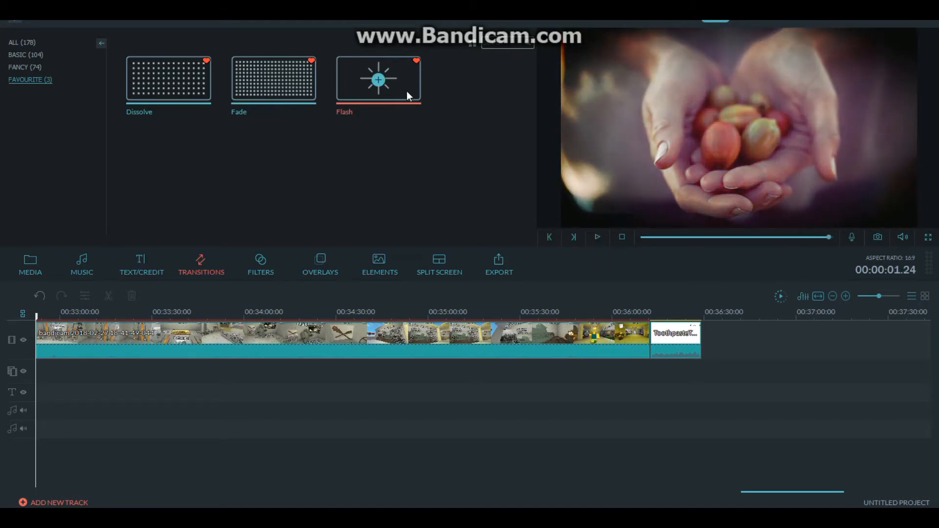
- Add a Flash transition between the 18-41-49-044 clip and the ToothpasteTuber Outro and play back the join from 00:36:07.22
click(691, 343)
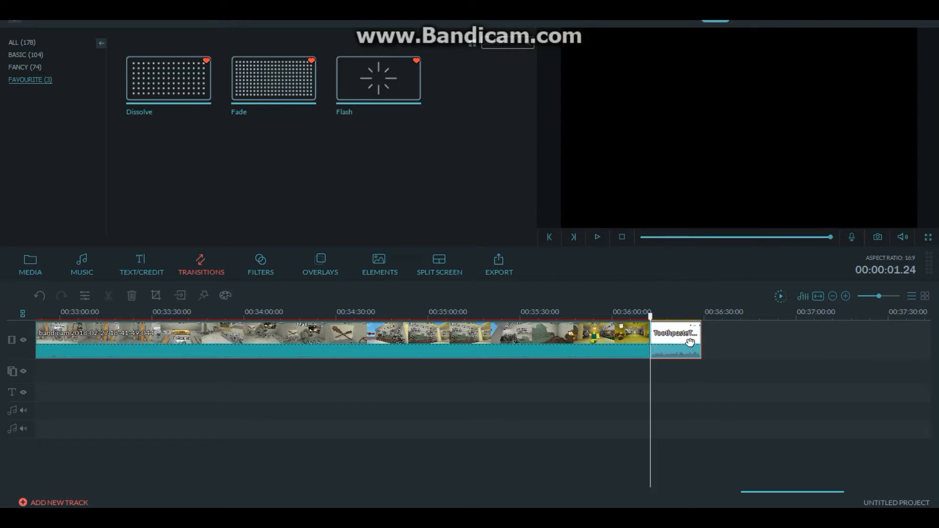
click(594, 341)
drag(377, 76, 636, 325)
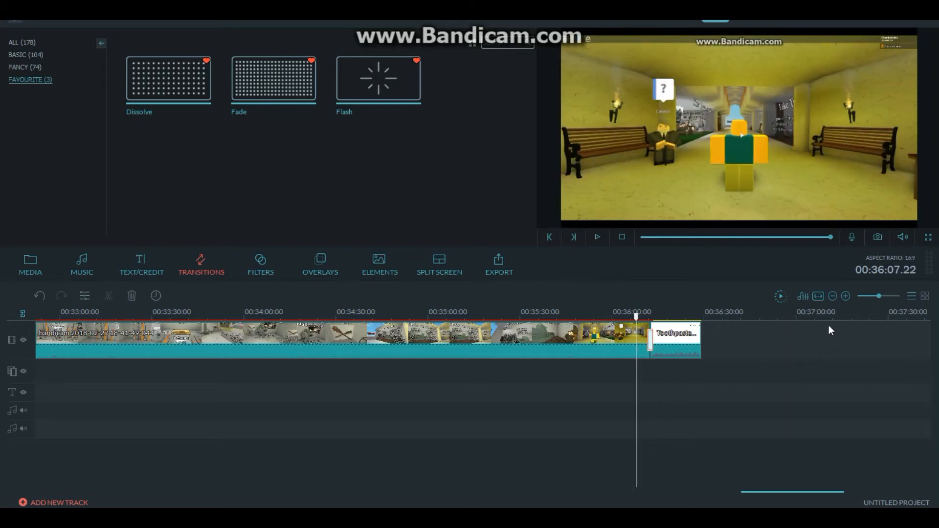
key(space)
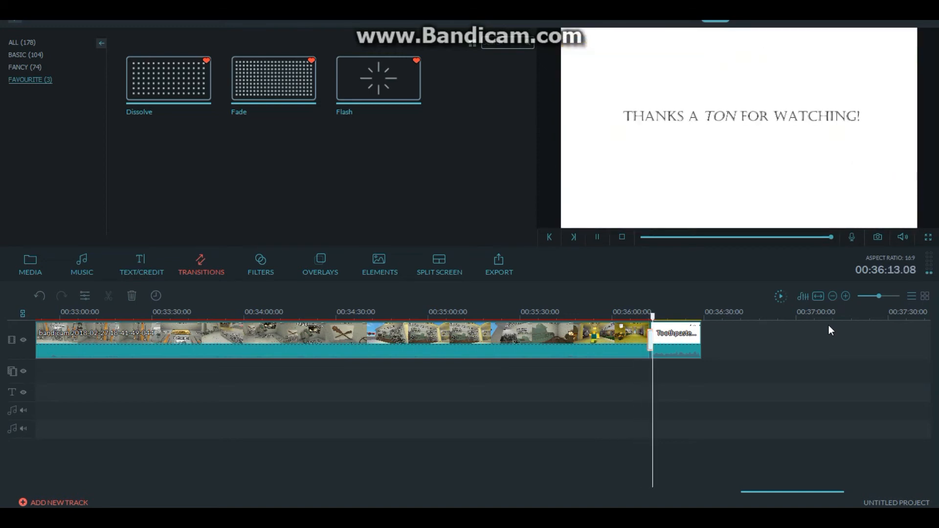
key(space)
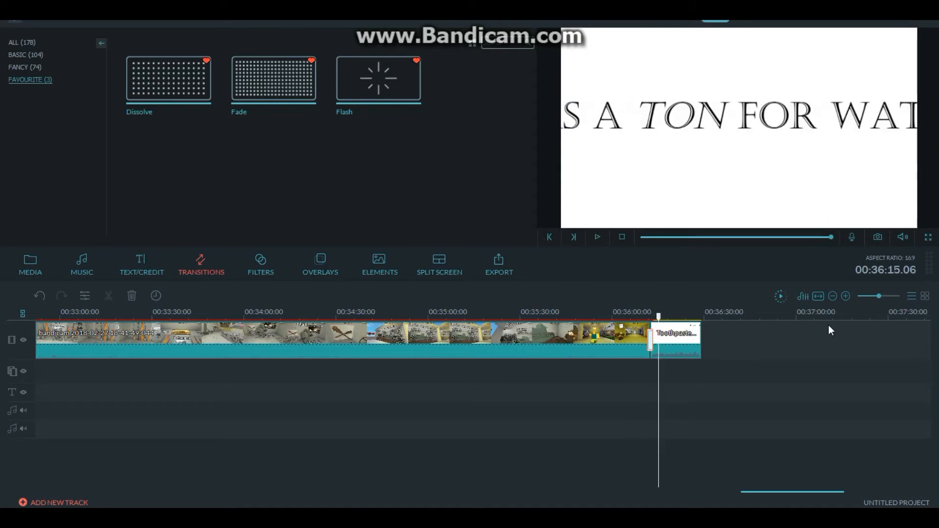
- Look over the join before the outro, fit the project in the timeline, and return the playhead to 00:00:00.00
drag(882, 295, 887, 293)
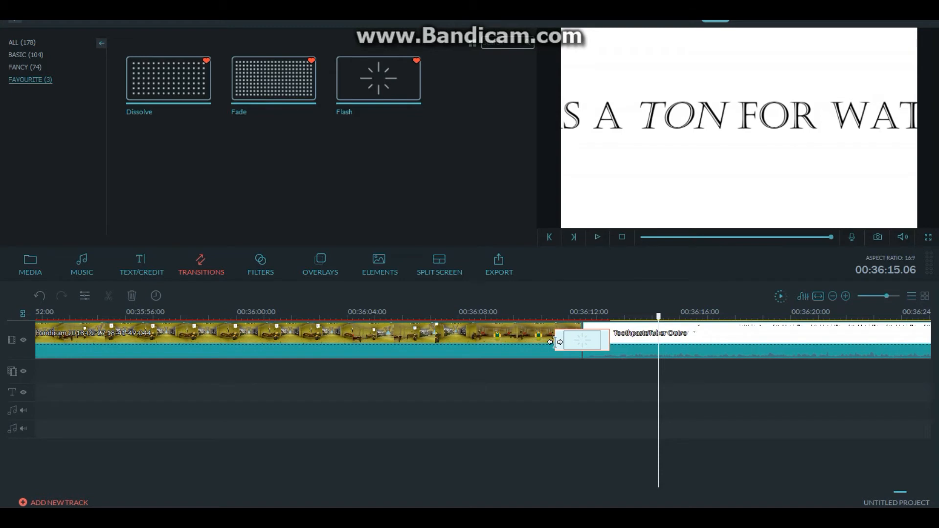
click(574, 357)
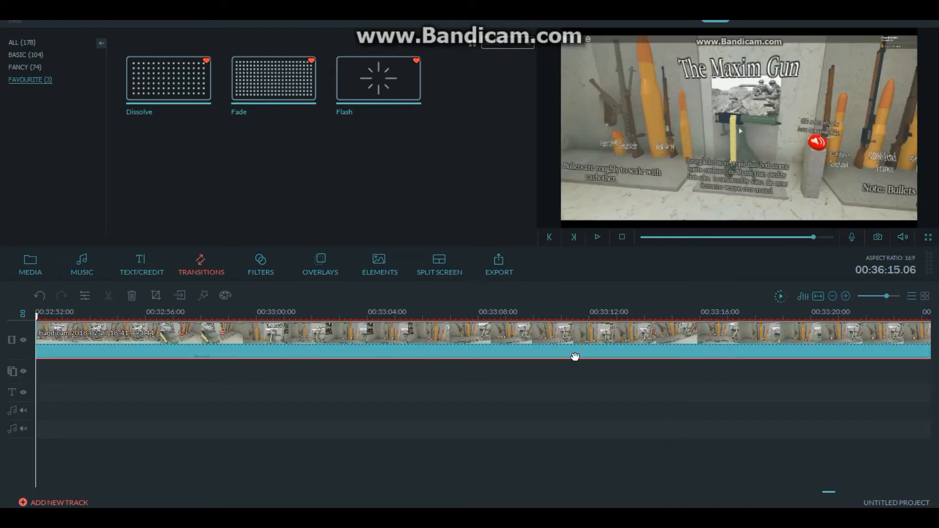
click(818, 296)
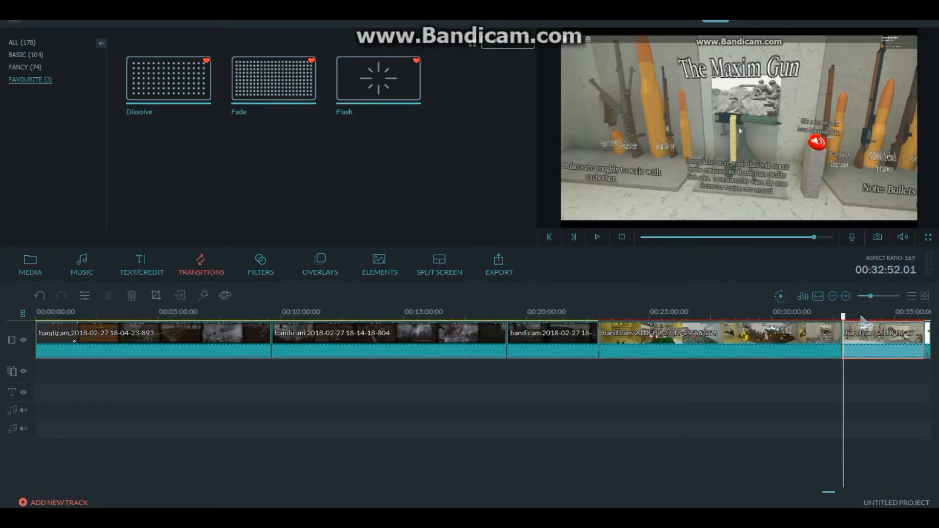
drag(842, 317, 917, 316)
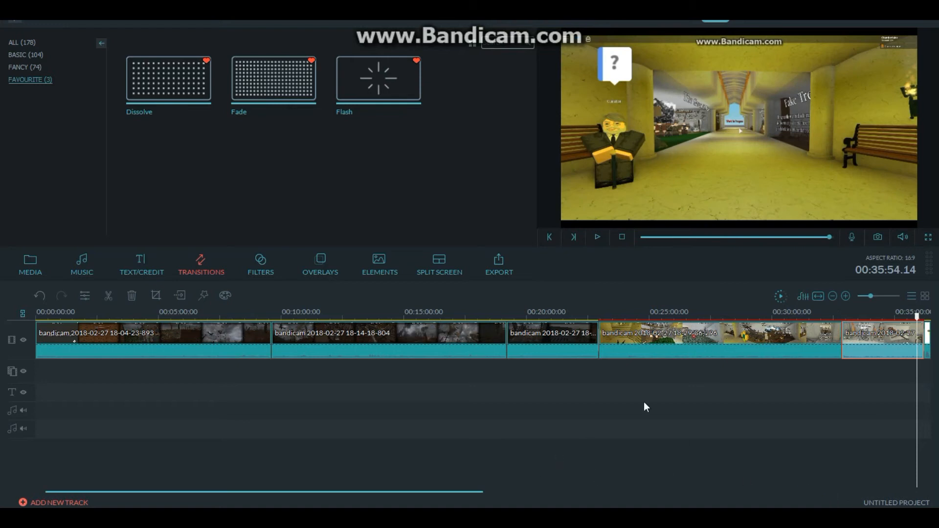
click(869, 295)
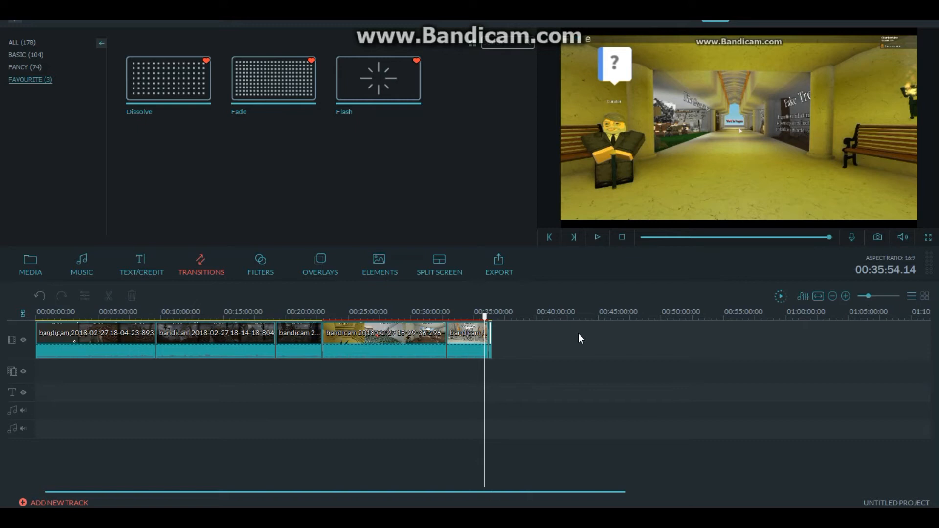
drag(484, 316, 22, 325)
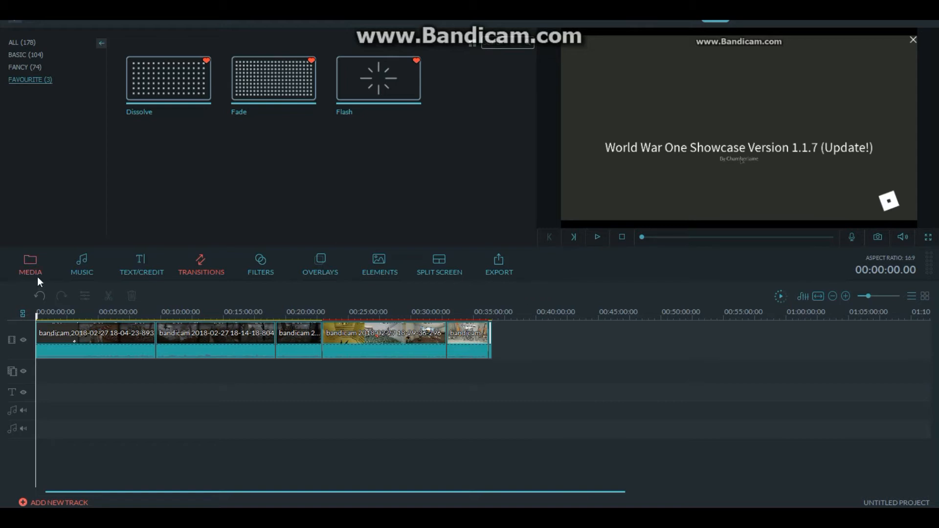
click(119, 333)
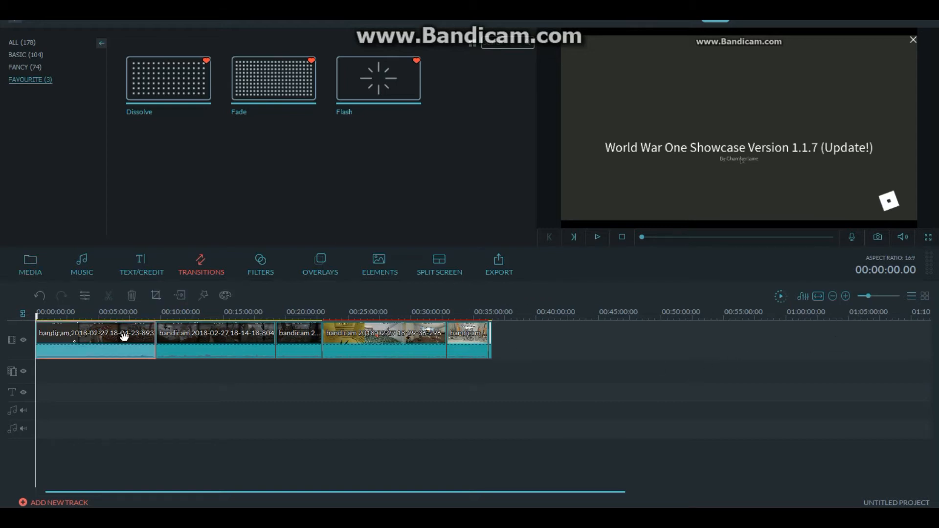
ctrl+click(235, 348)
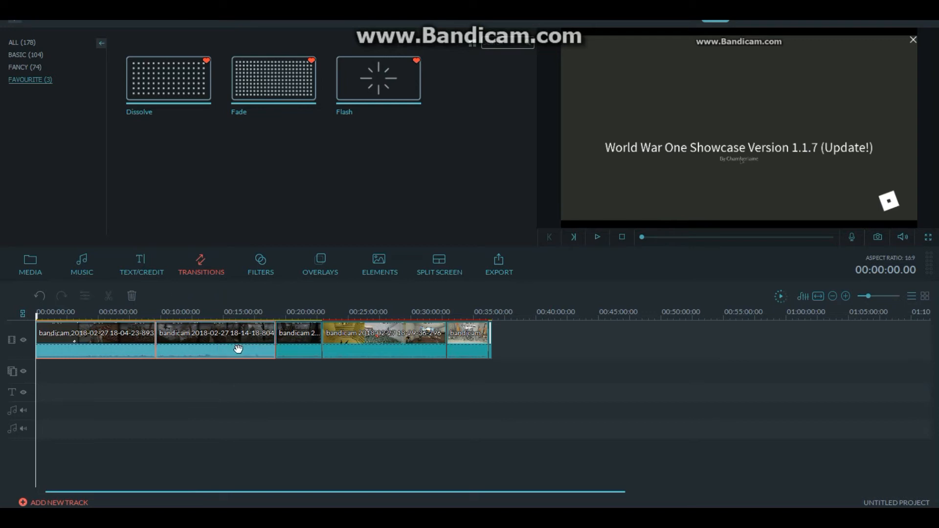
ctrl+click(363, 344)
ctrl+click(472, 350)
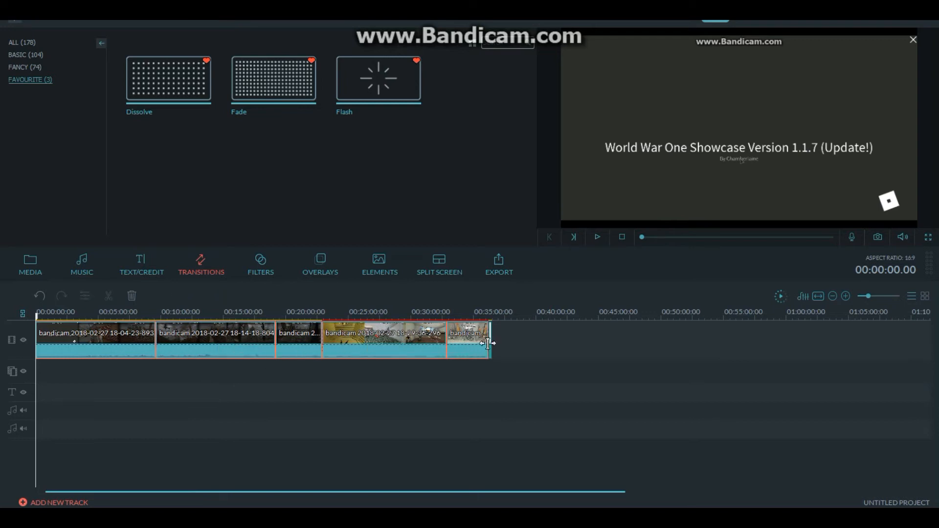
ctrl+click(491, 345)
drag(107, 344, 169, 349)
click(415, 375)
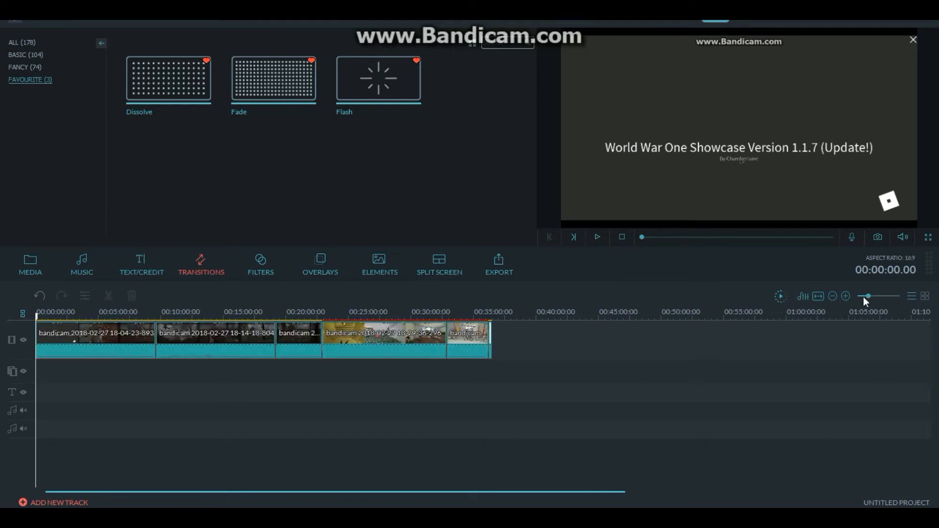
right_click(62, 344)
click(96, 266)
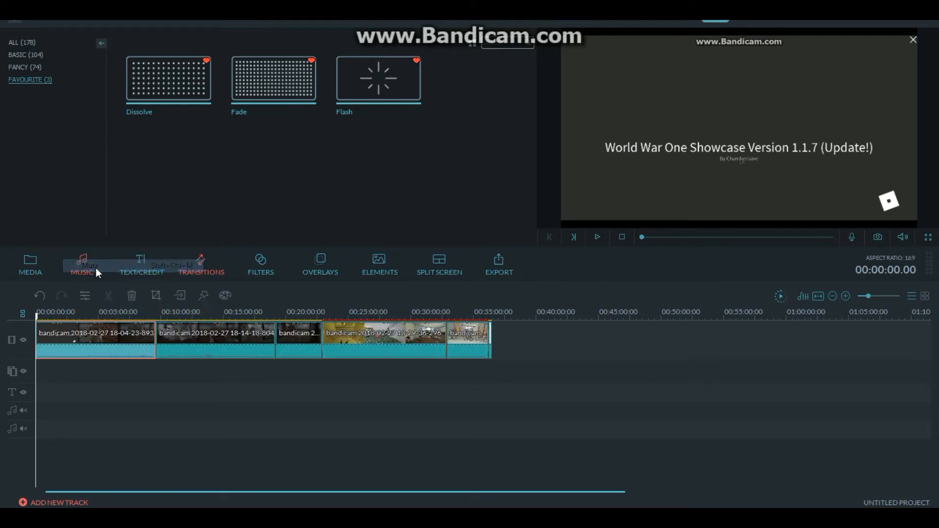
- Record a microphone voice-over about 33 seconds long from the start of the timeline and close the audio recorder
drag(869, 296, 875, 295)
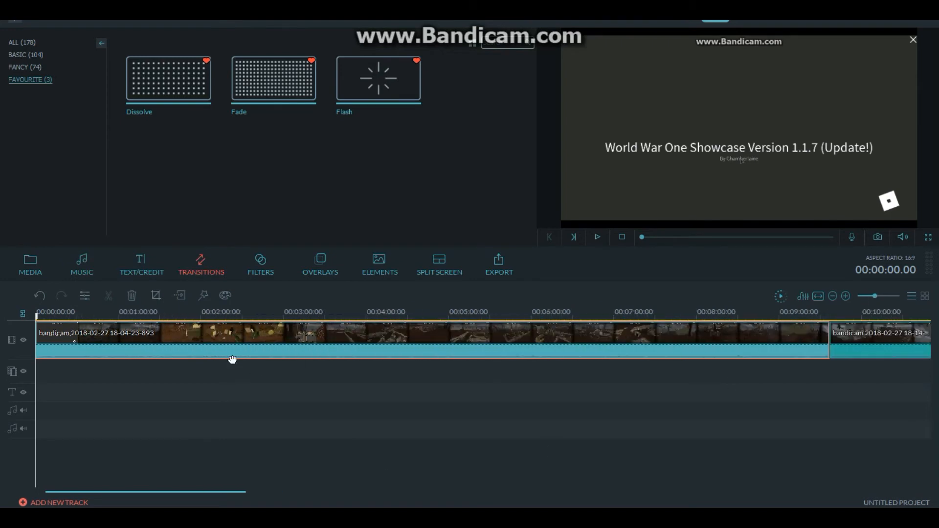
click(854, 238)
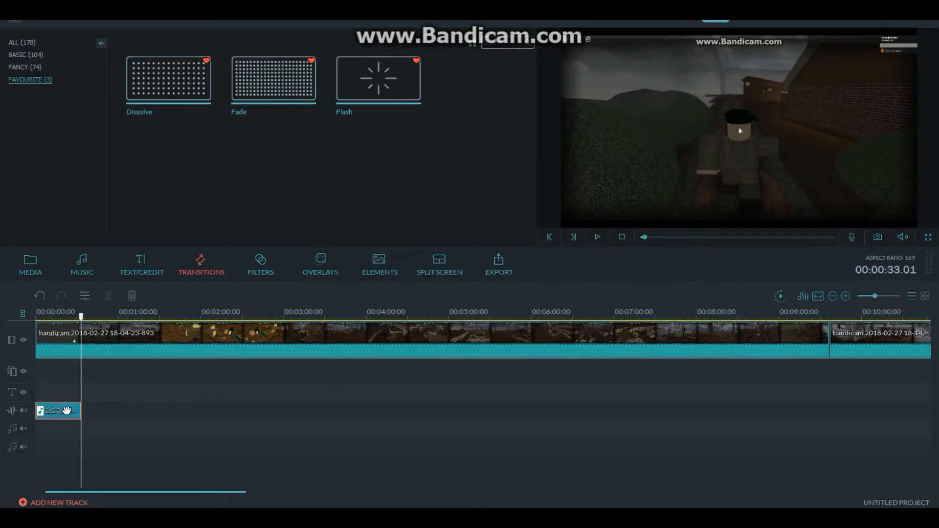
click(852, 238)
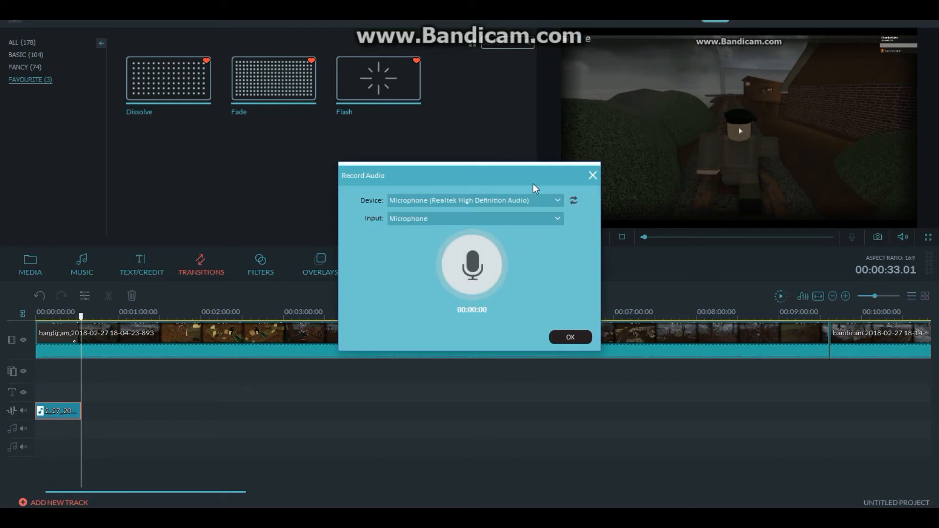
click(593, 175)
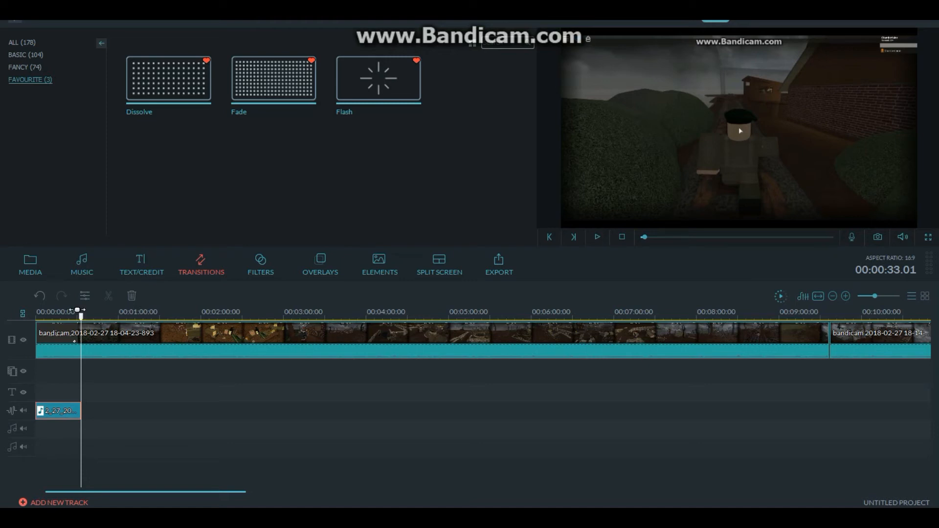
- Play back the opening seconds of the recorded voice-over from the start and return the playhead to 00:00:00.00
drag(81, 318, 32, 337)
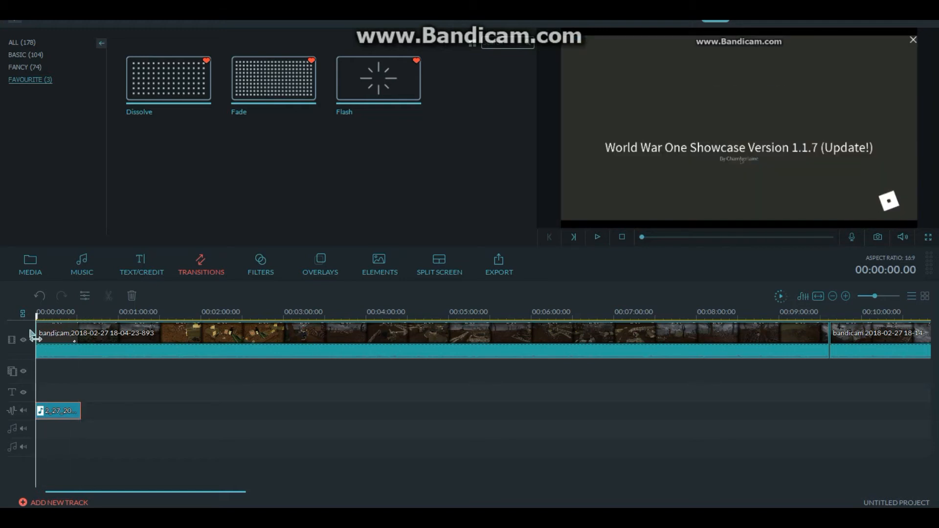
key(space)
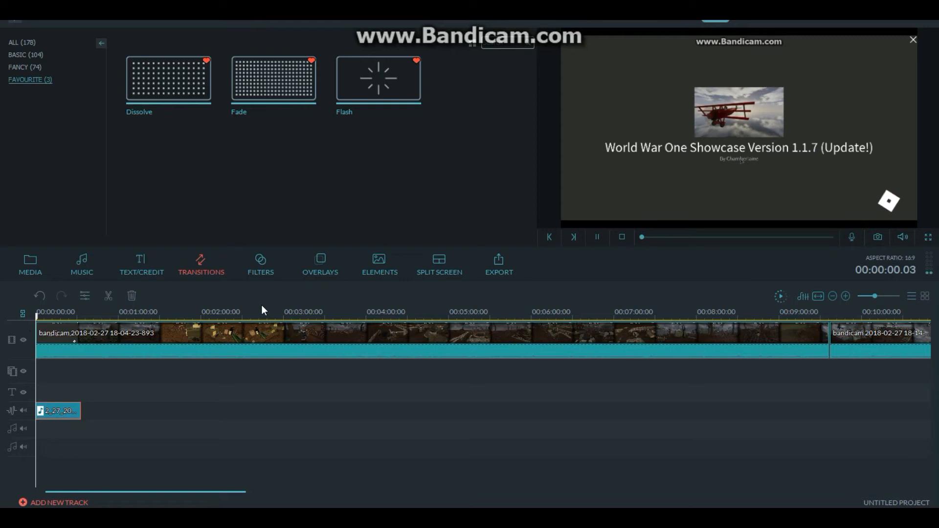
key(space)
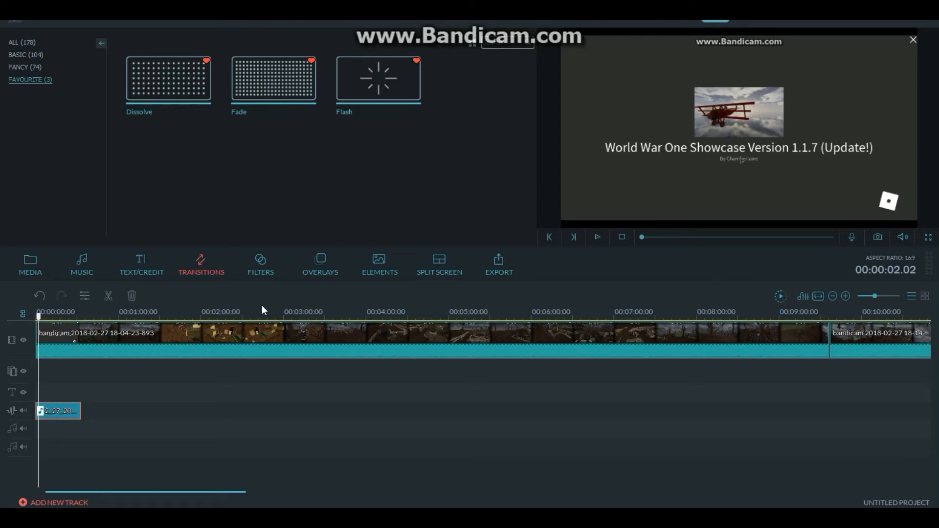
drag(42, 320, 11, 320)
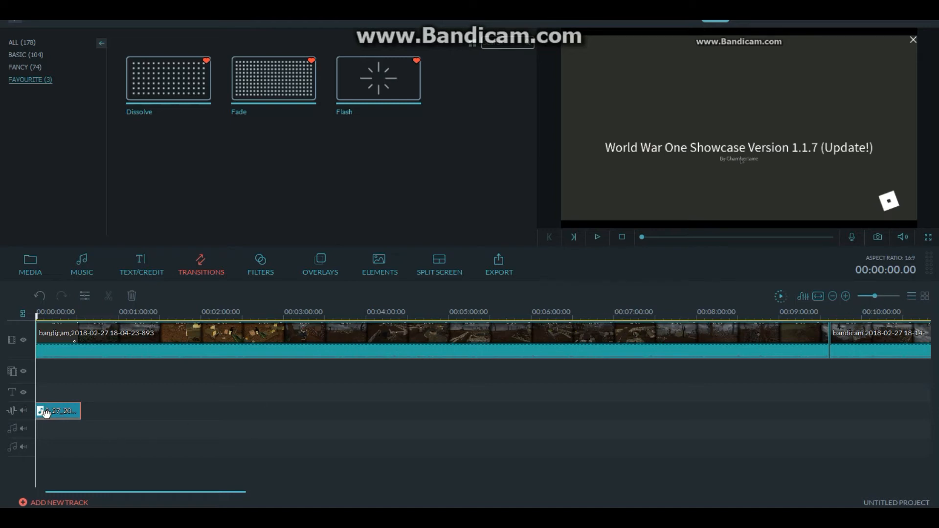
- Switch to File Explorer and insert the Toothpaste Tuber Flag picture from the Old Project Pics folder before the first gameplay clip
click(104, 400)
click(22, 268)
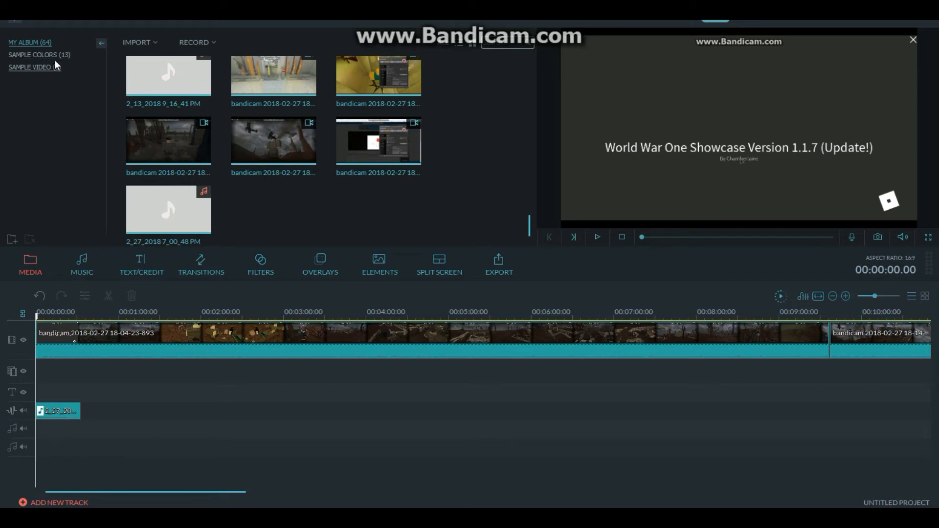
drag(530, 224, 549, 413)
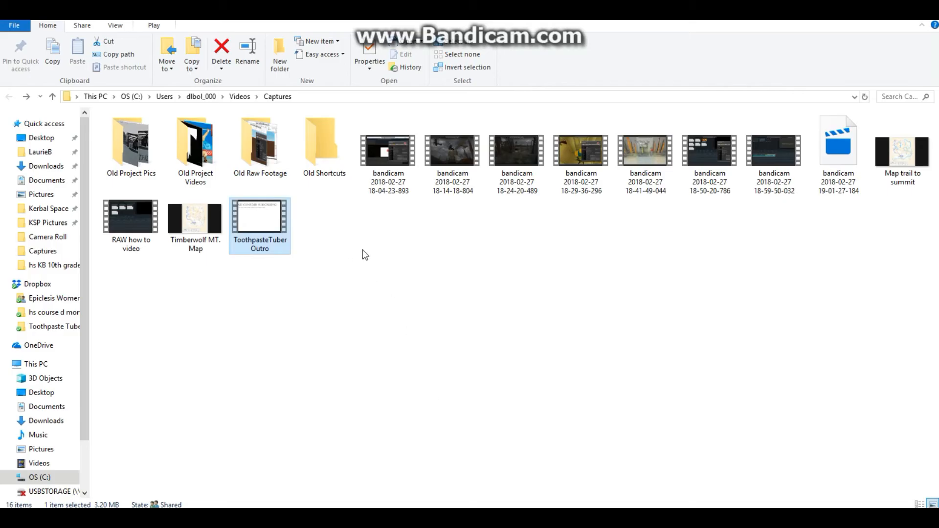
click(473, 275)
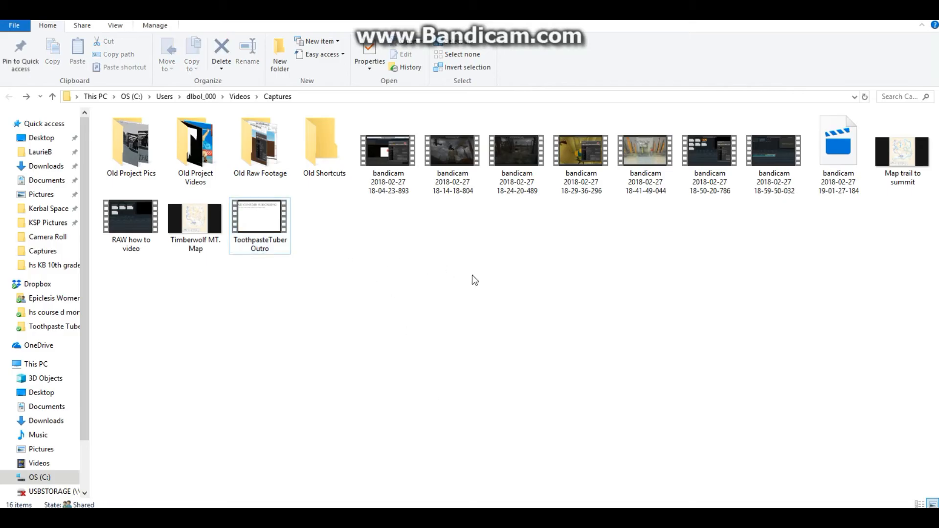
double_click(139, 140)
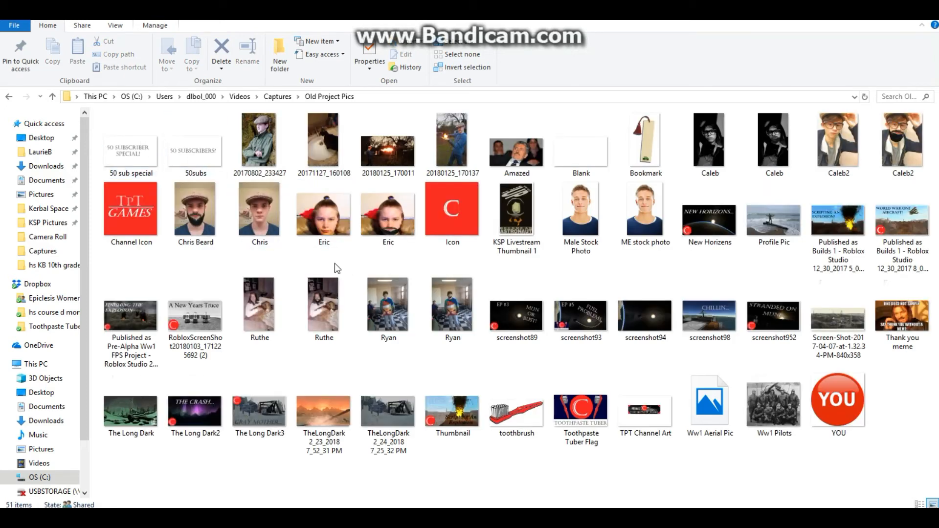
click(575, 435)
drag(574, 435, 142, 338)
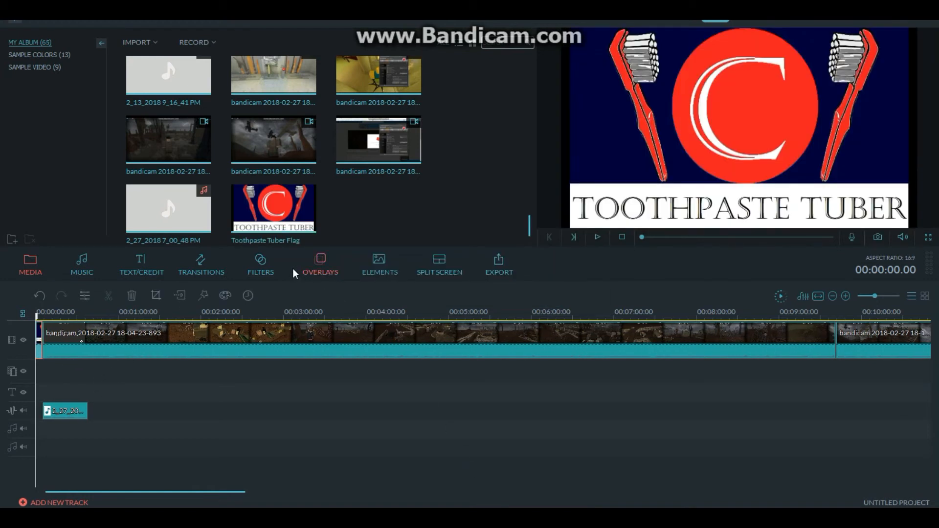
- Move the voice-over clip to the start of the timeline and try adjusting the Toothpaste Tuber Flag clip's end
drag(72, 410, 65, 411)
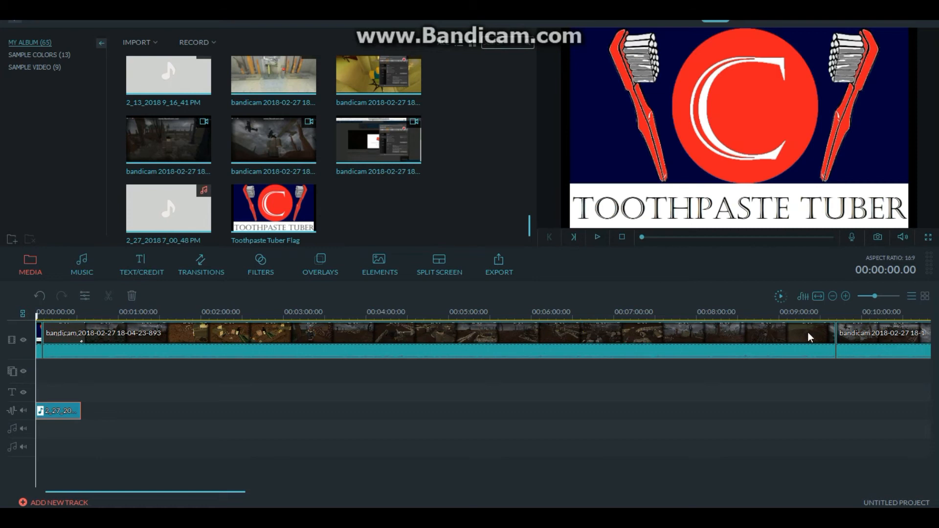
drag(876, 299, 884, 297)
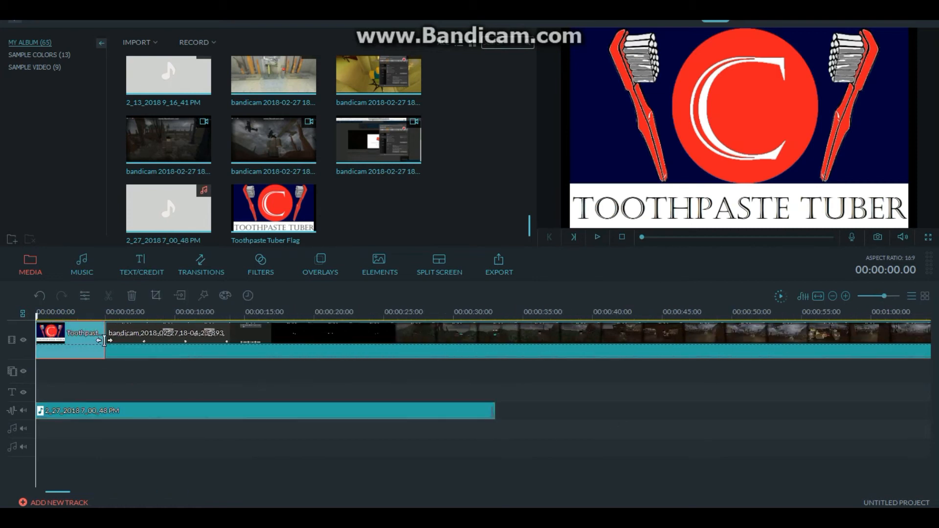
mouse_move(105, 348)
mouse_down()
mouse_move(137, 347)
mouse_move(103, 344)
mouse_up()
click(200, 352)
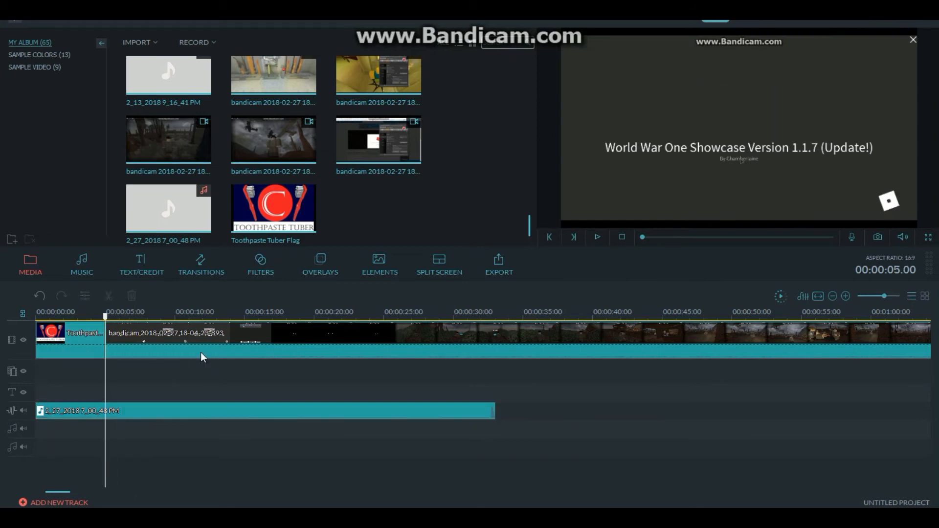
click(819, 296)
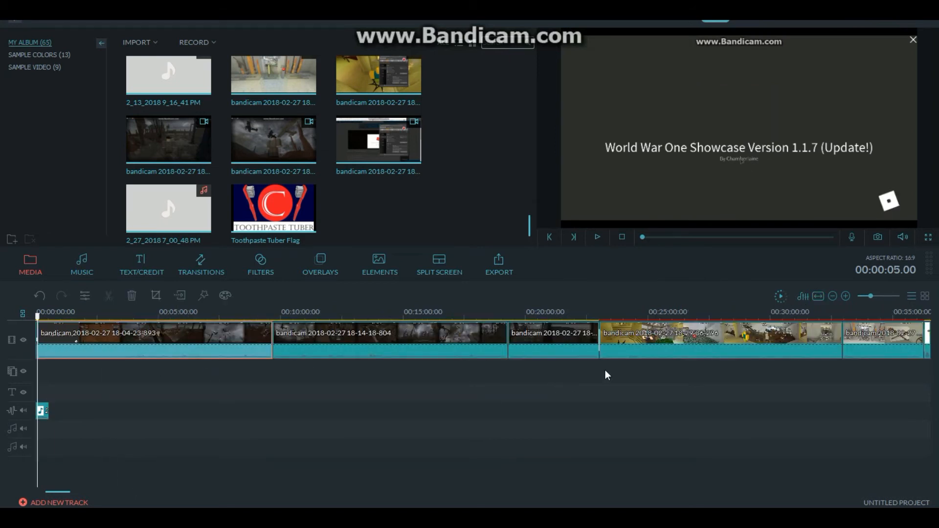
ctrl+click(553, 342)
ctrl+click(707, 342)
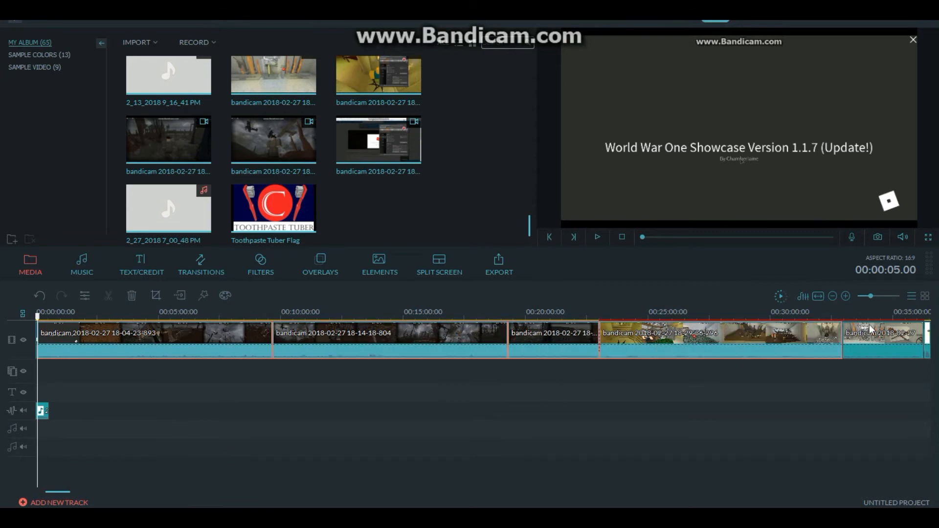
ctrl+click(888, 330)
ctrl+click(930, 339)
- Move the voice-over clip along its audio track to start at 00:00:46.06
drag(105, 342, 65, 411)
click(84, 416)
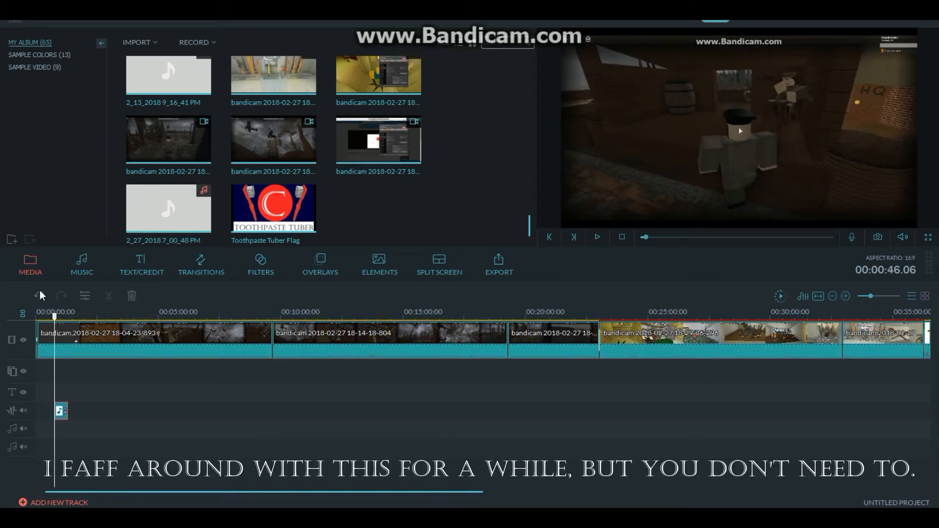
- Return the playhead to 00:00:00.00 and inspect the Toothpaste Tuber Flag clip at the start of the timeline
drag(55, 316, 36, 317)
drag(871, 296, 886, 296)
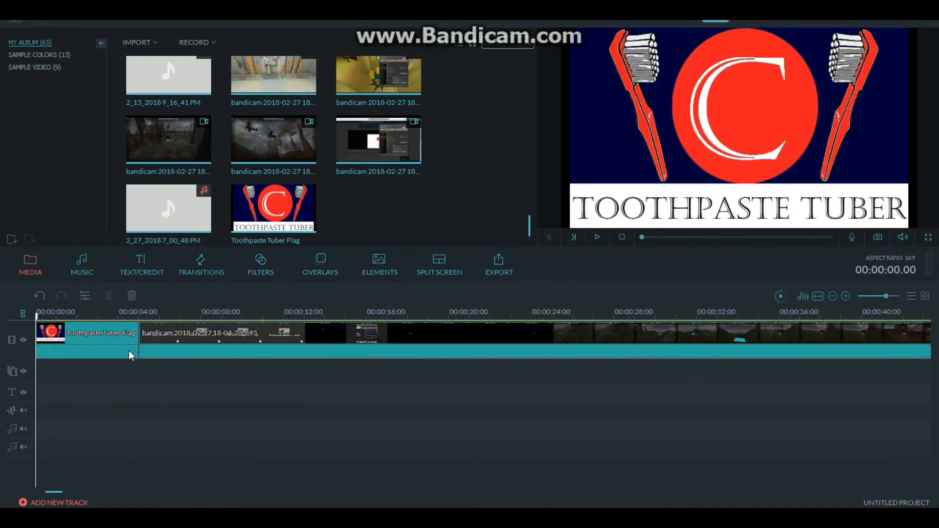
click(136, 339)
click(819, 296)
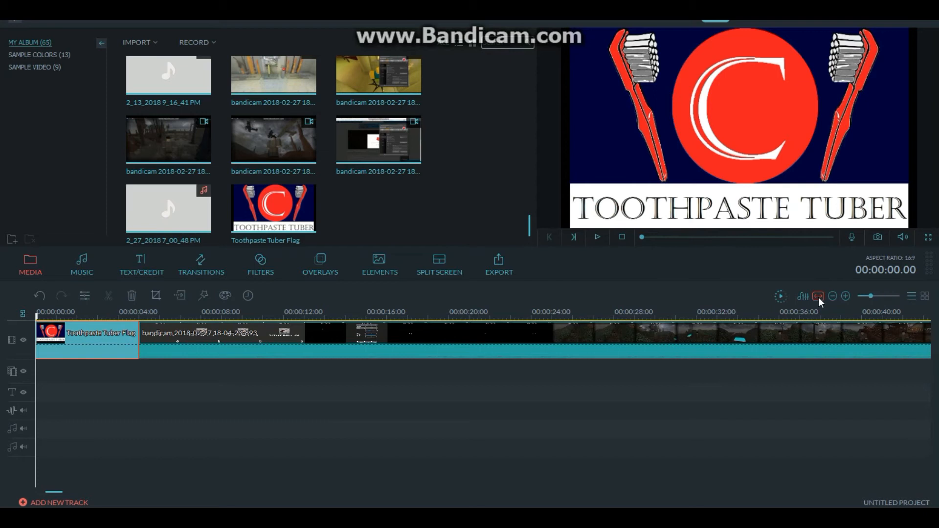
click(122, 392)
click(39, 348)
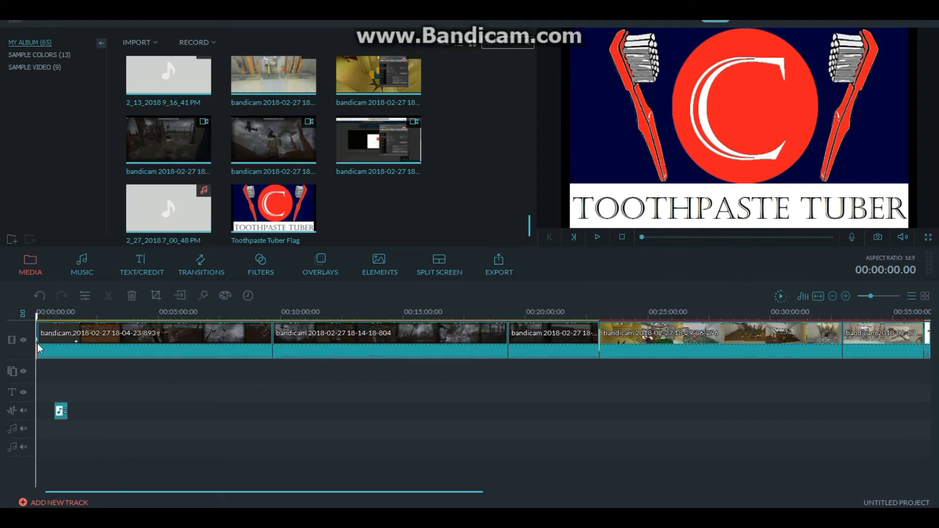
- Open the Toothpaste Tuber Flag clip's image settings and close them without changing anything
click(38, 342)
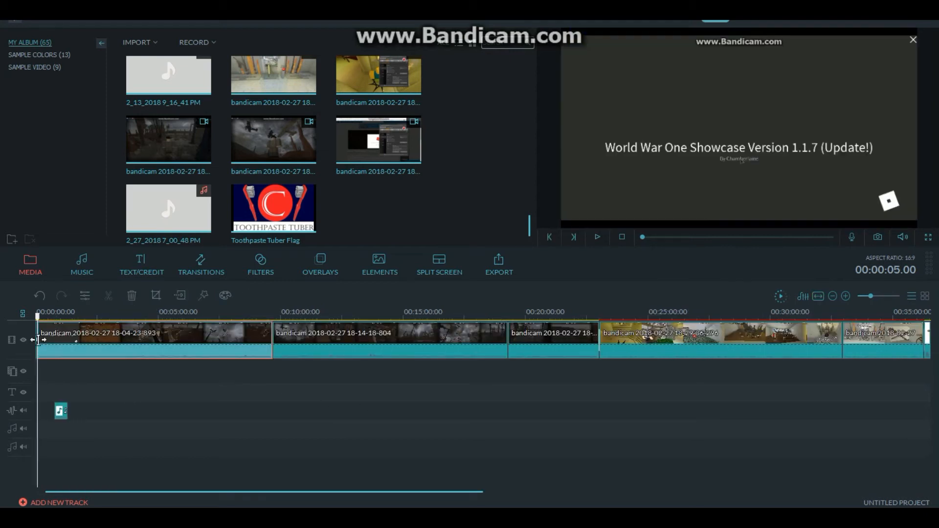
click(39, 344)
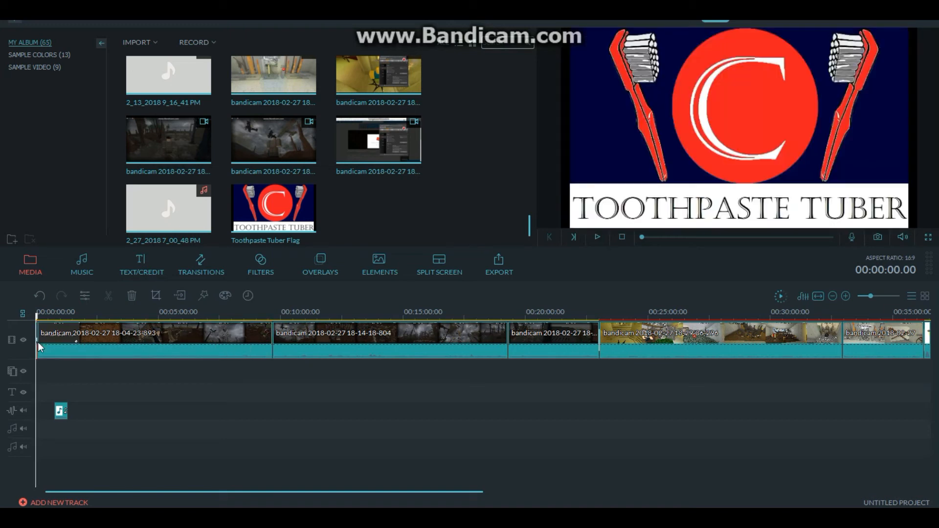
double_click(40, 343)
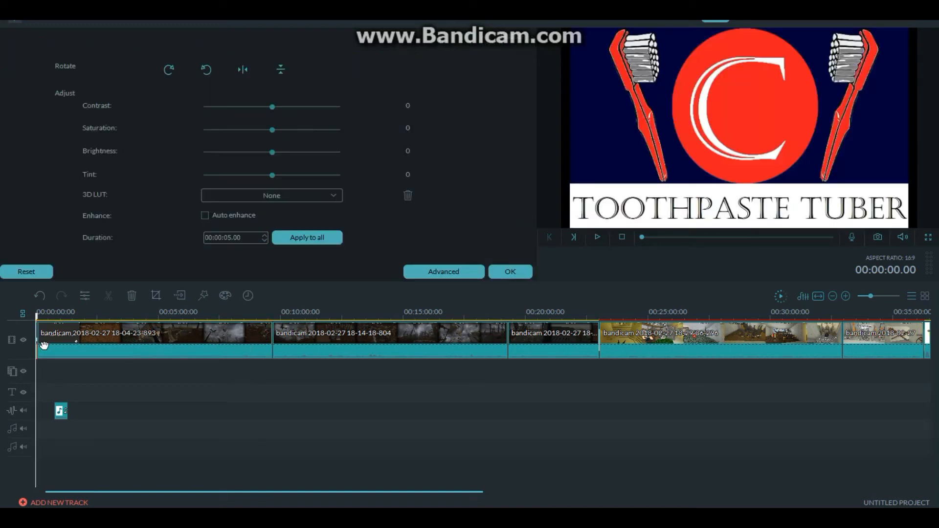
click(510, 272)
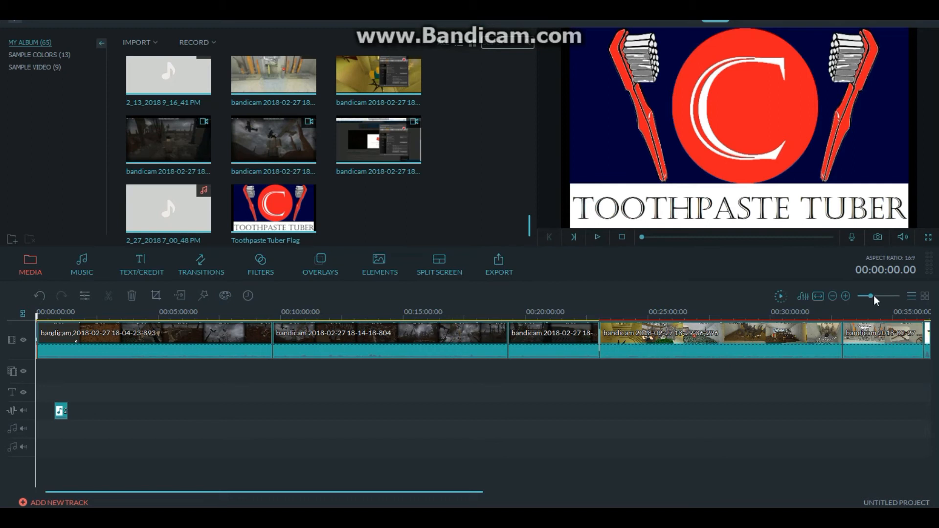
- Move the voice-over clip to the start of its track and extend the Toothpaste Tuber Flag clip to match the voice-over's length
drag(874, 296, 880, 296)
drag(50, 337, 188, 348)
drag(389, 410, 83, 409)
drag(188, 348, 142, 356)
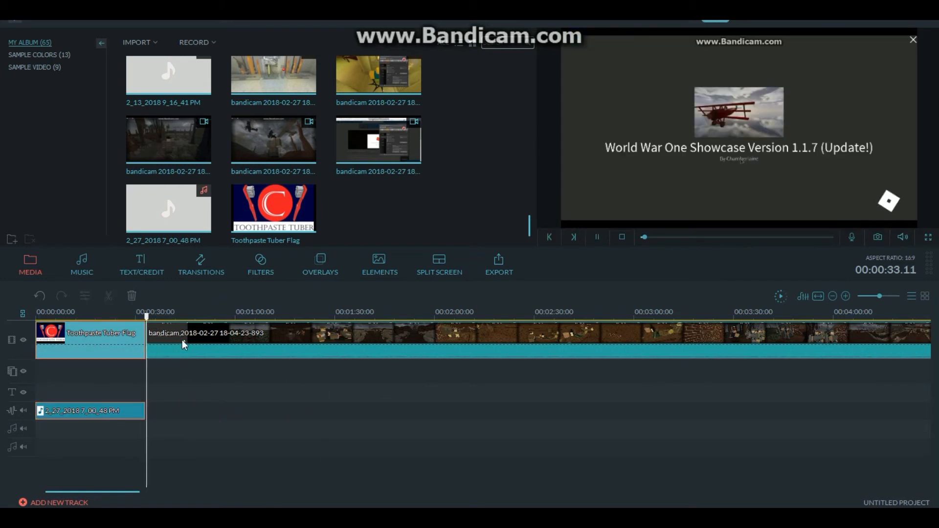
- Return the playhead to the start and play back the first seconds of the flag picture with the voice-over
right_click(221, 348)
click(245, 271)
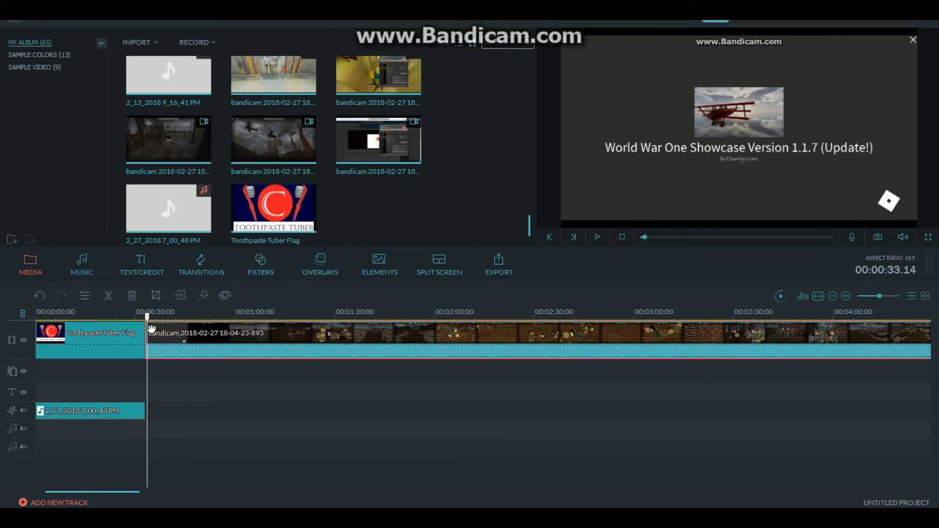
click(70, 343)
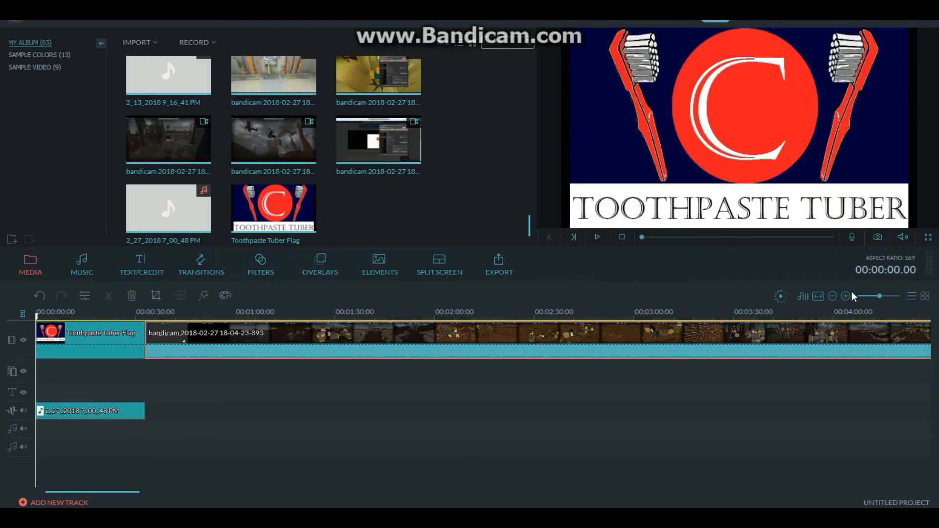
key(space)
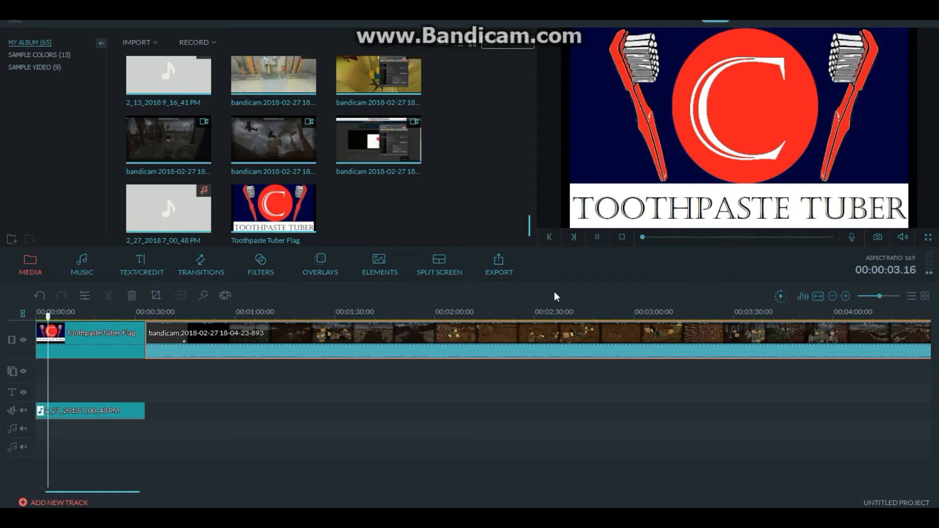
key(space)
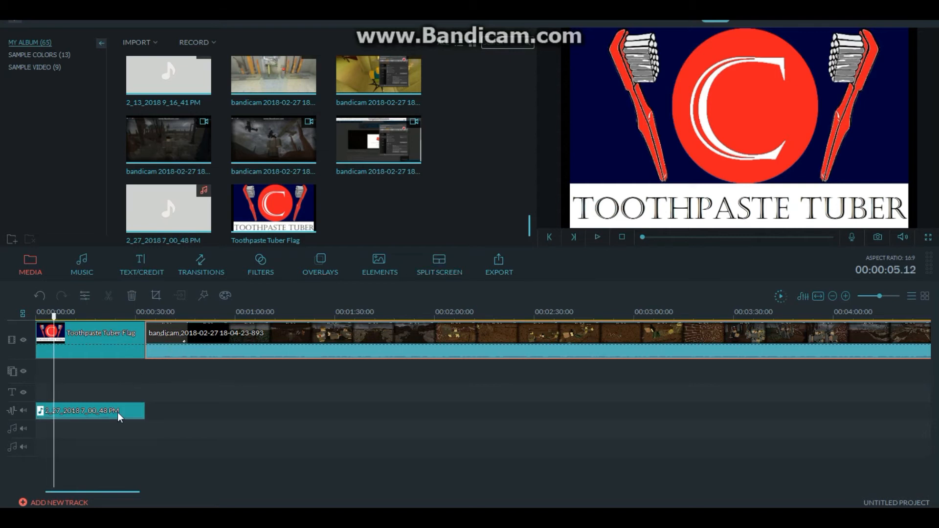
- Try Remove background noise on the voice-over clip with a short playback, turn it off again and return the playhead to the start
double_click(118, 412)
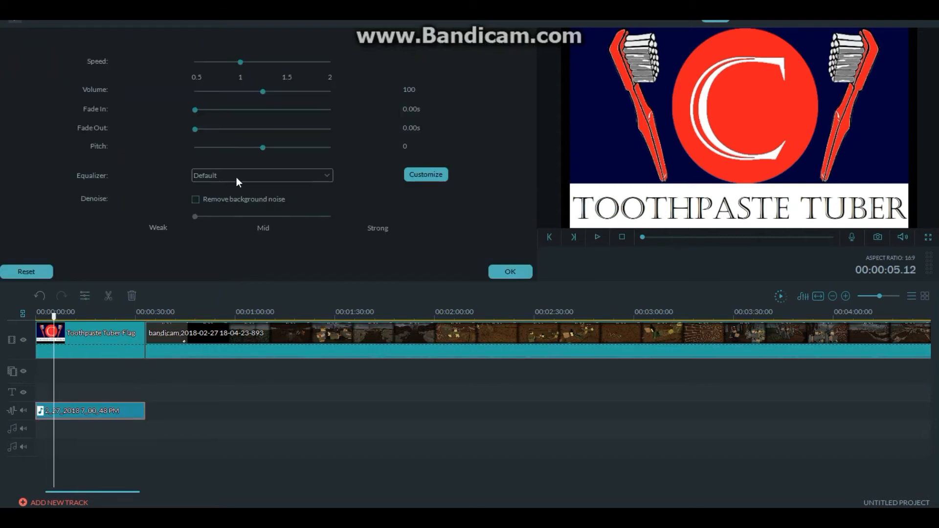
key(space)
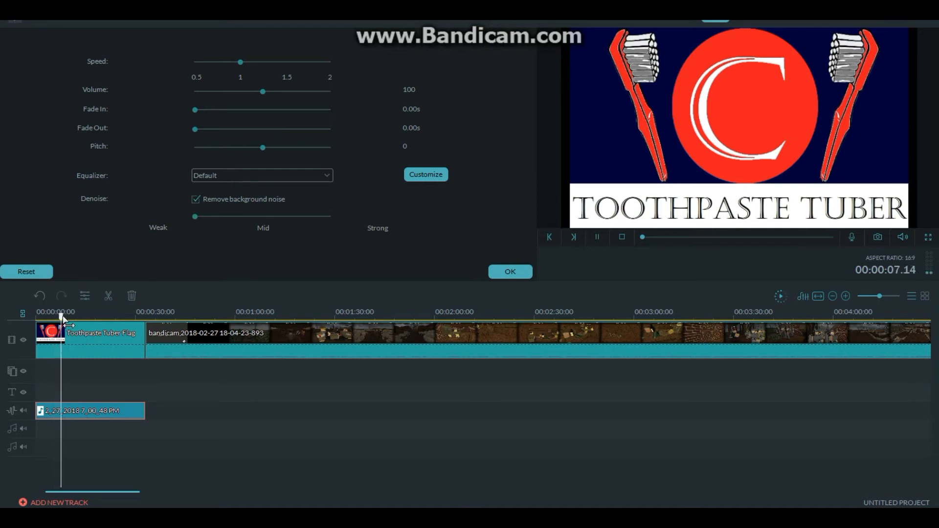
key(space)
click(198, 198)
drag(69, 316, 4, 328)
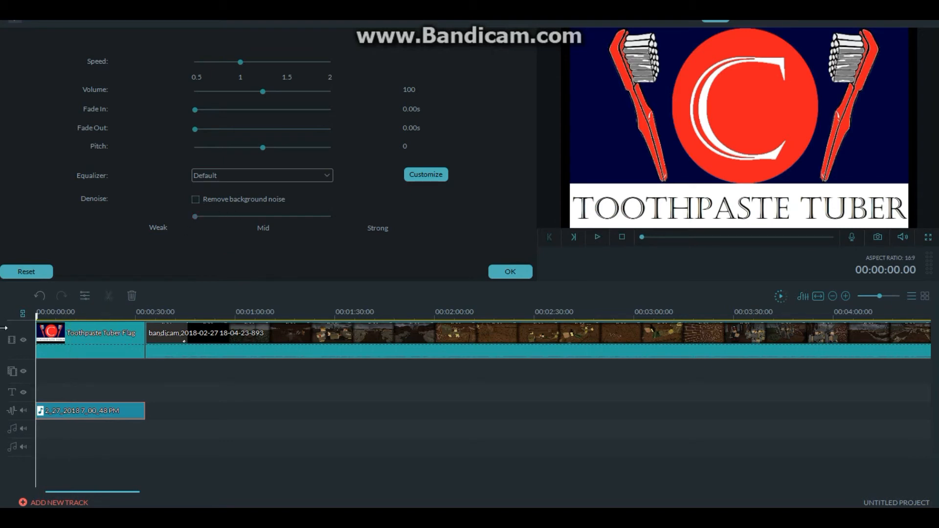
click(510, 271)
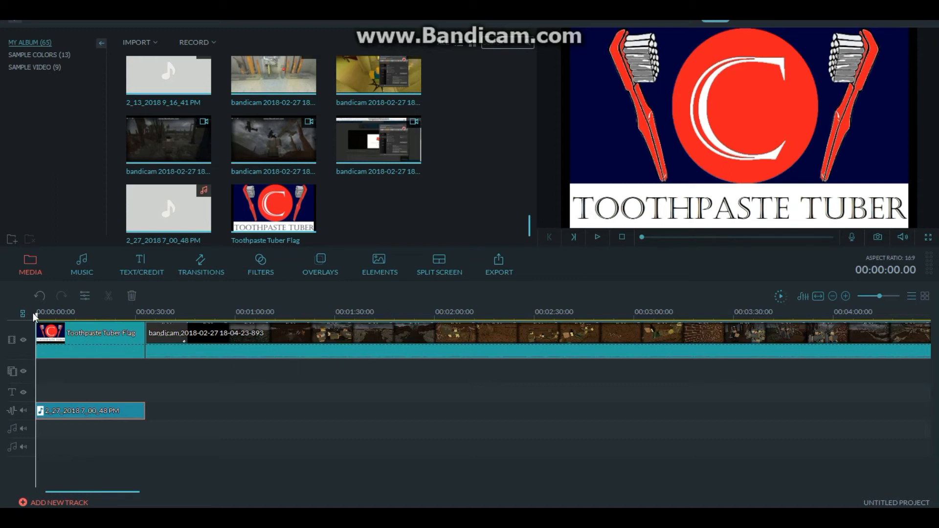
- Play back the end of the voice-over from 00:00:30.17 across the join with the first gameplay clip
drag(37, 316, 139, 333)
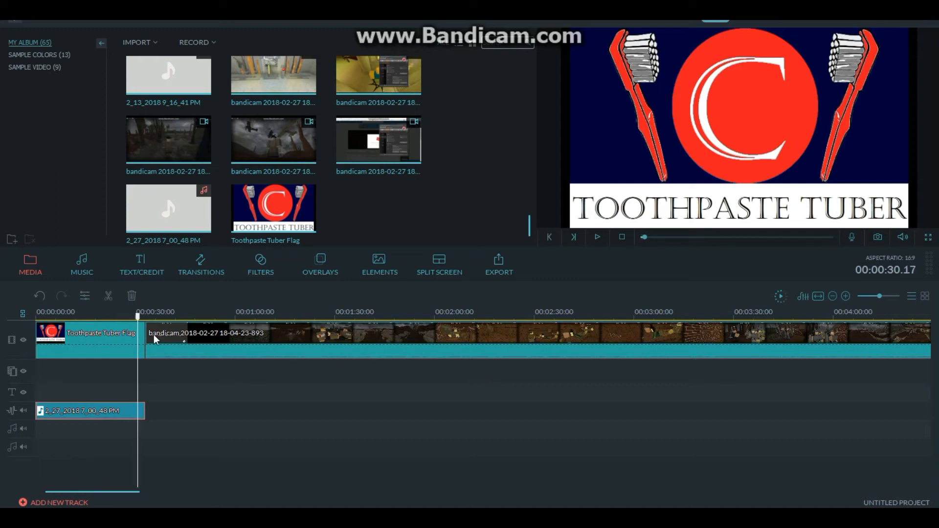
key(space)
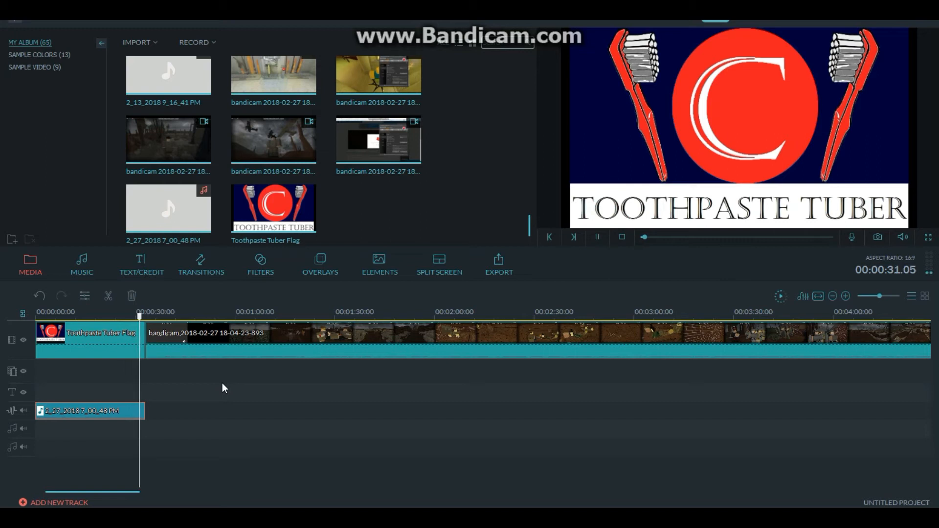
key(space)
- Add the Fade transition from the favourites between the Toothpaste Tuber Flag clip and the first gameplay clip
click(106, 349)
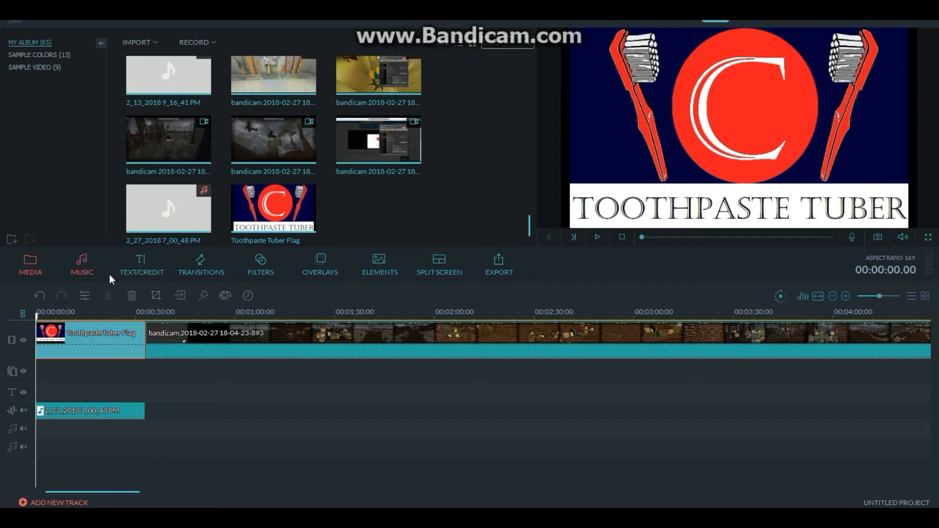
click(198, 268)
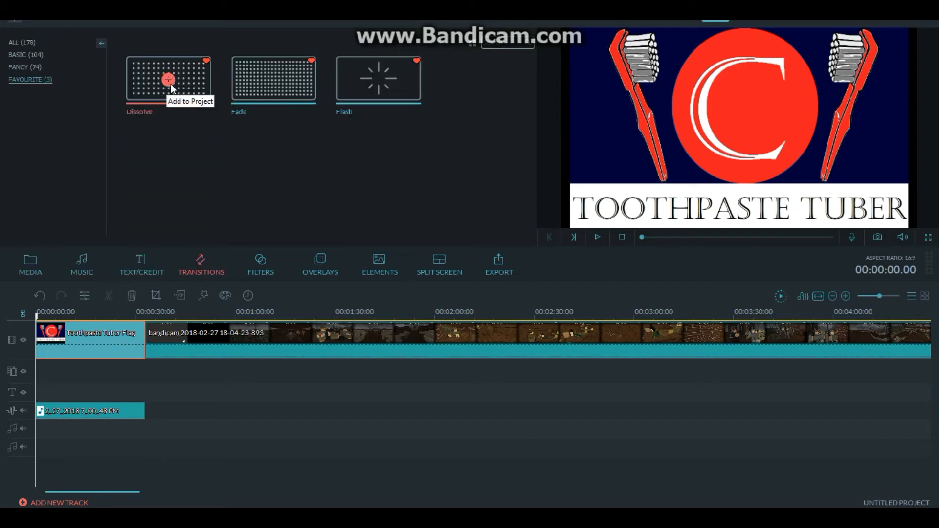
click(191, 86)
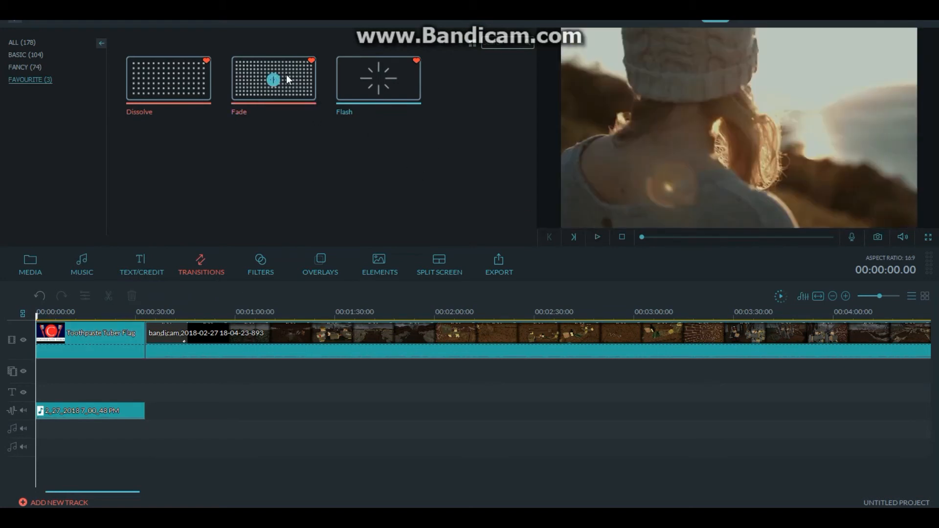
click(274, 78)
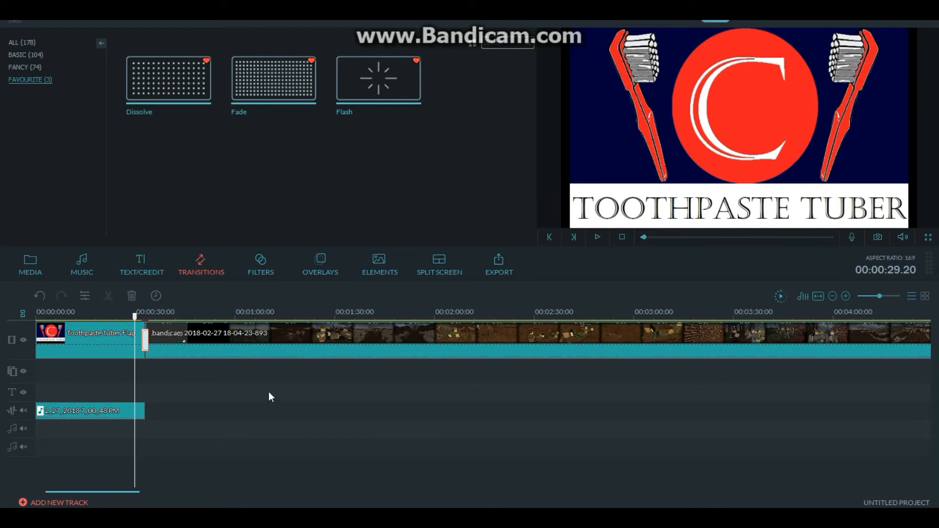
- Play back the join between the flag picture and the first gameplay clip from 00:00:29.20 to check the transition
key(space)
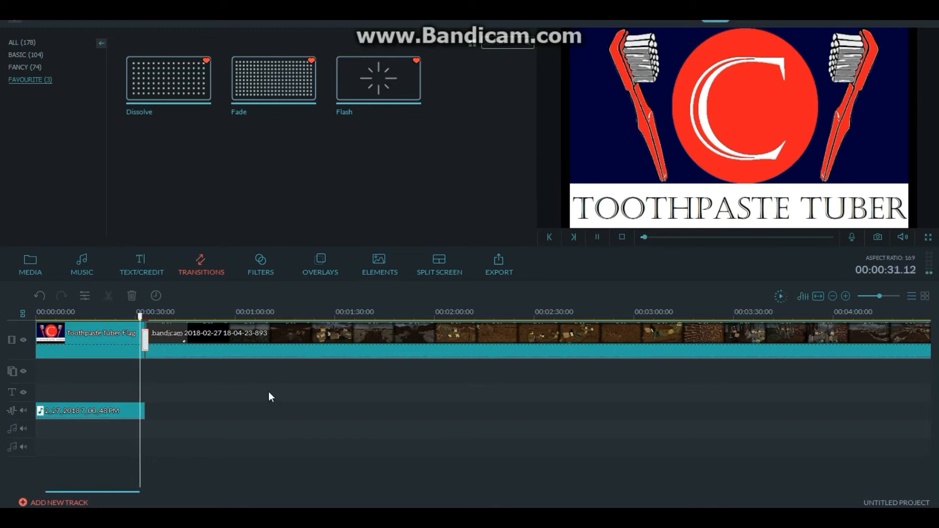
key(space)
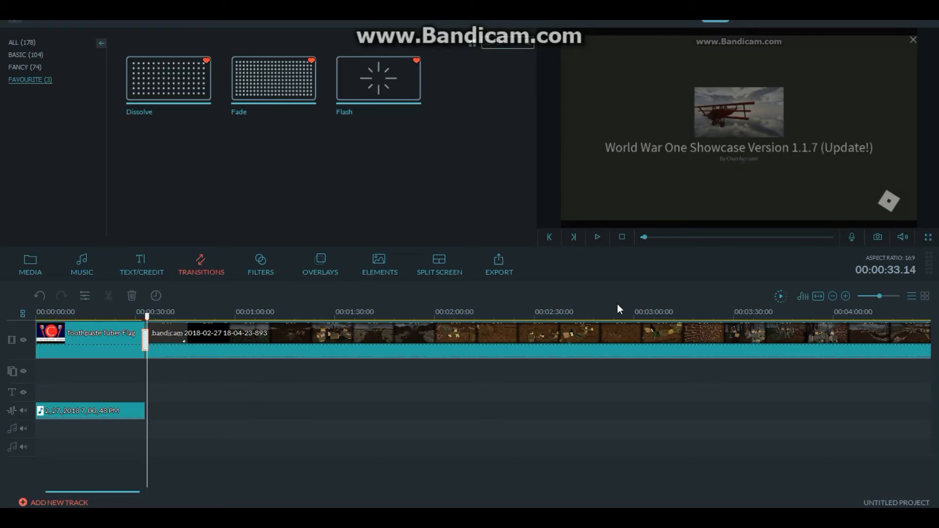
key(space)
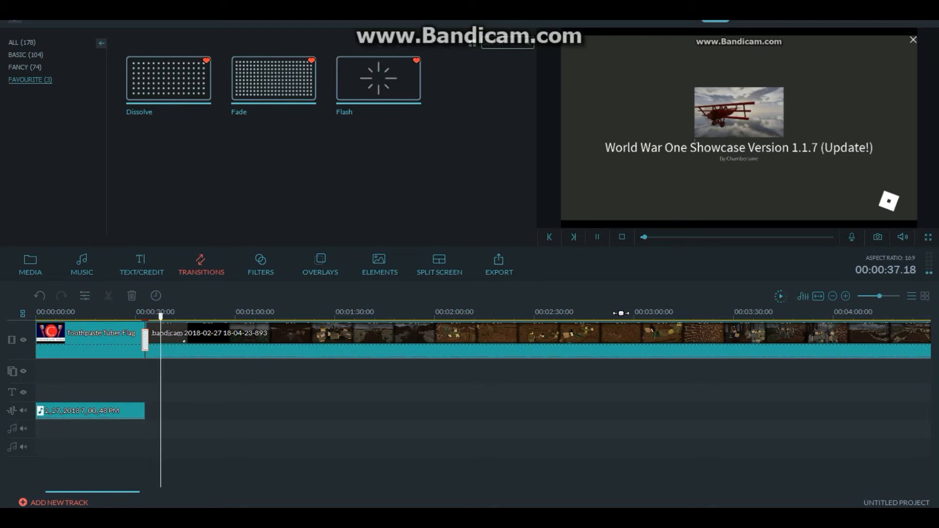
click(599, 238)
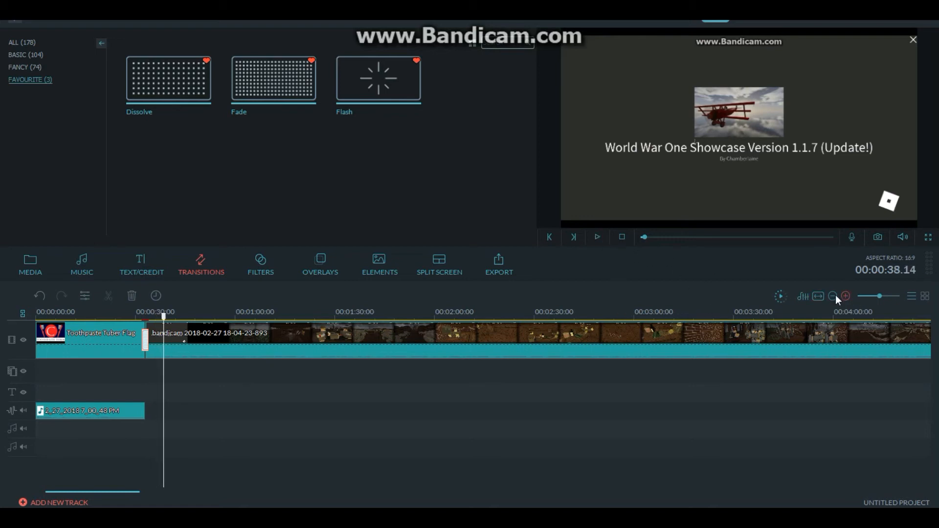
- Review the opening of the first gameplay clip and place the playhead at 00:00:38.13
click(814, 297)
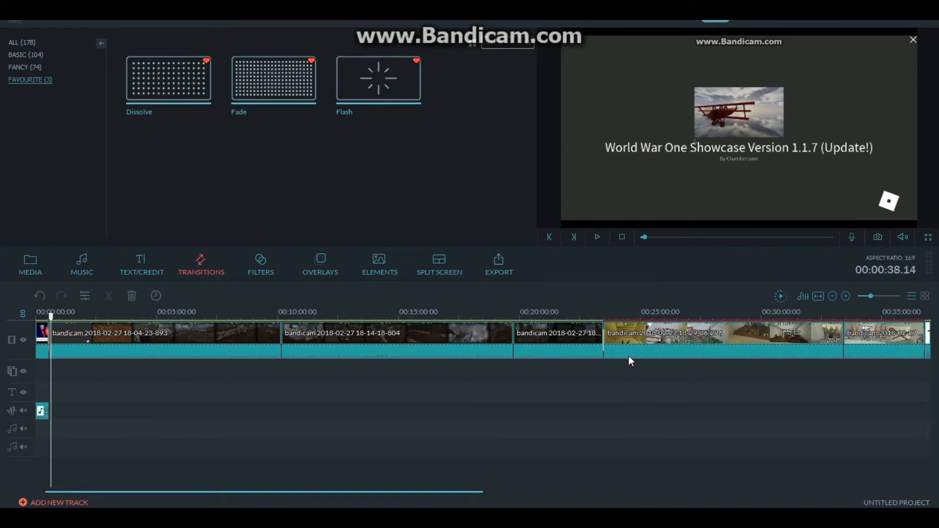
mouse_move(51, 317)
mouse_down()
mouse_move(520, 326)
mouse_move(56, 329)
mouse_up()
key(space)
click(52, 318)
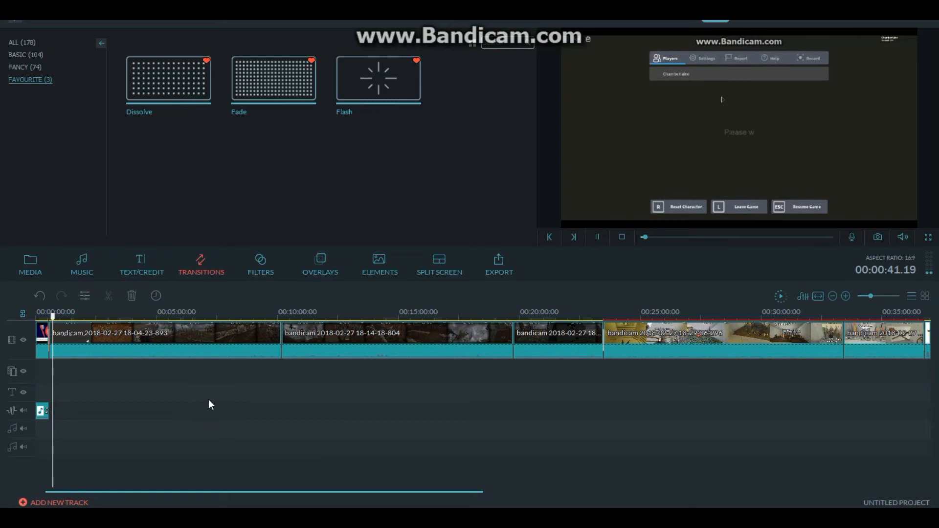
drag(51, 316, 47, 317)
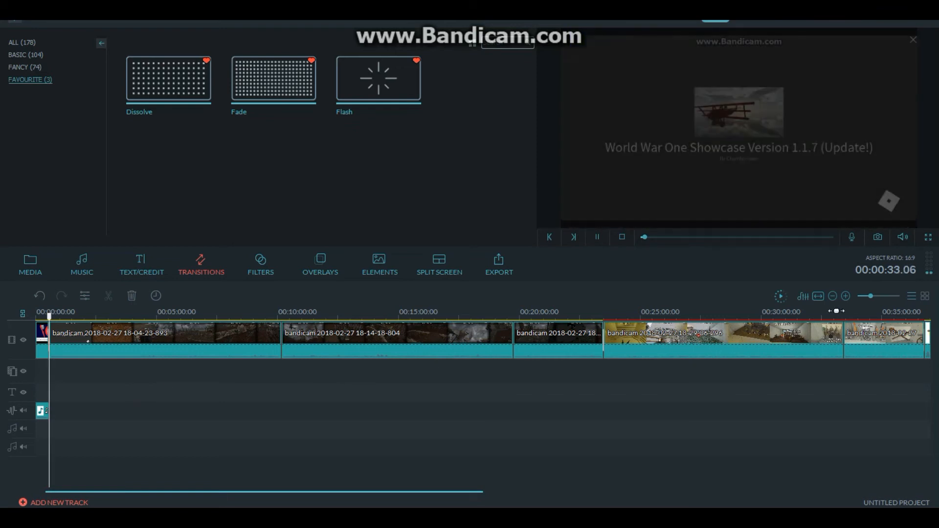
drag(871, 296, 877, 296)
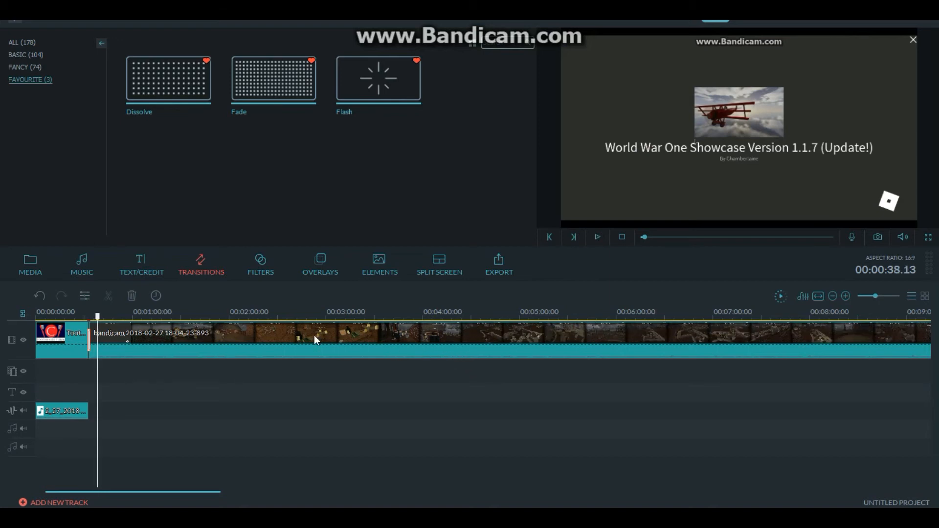
- Insert the custom Interjection 1 title on the text track at 00:00:38.13
click(137, 259)
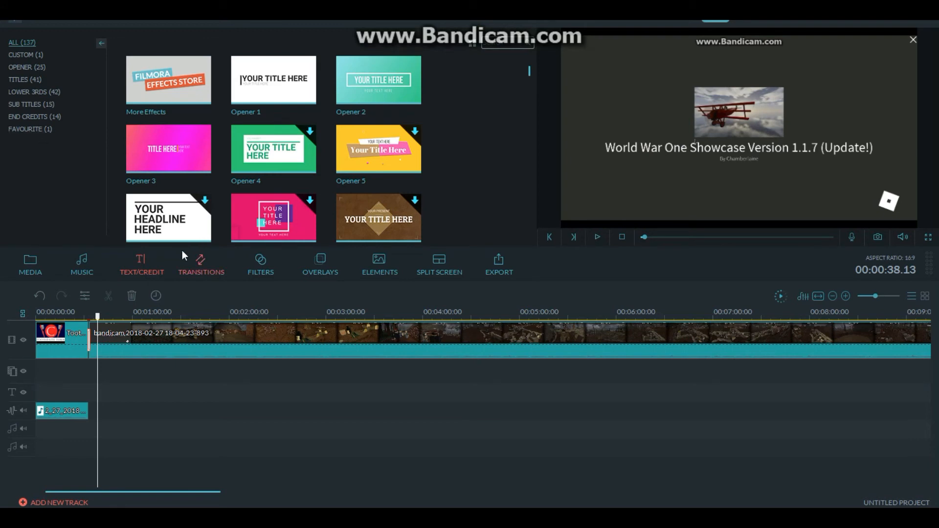
click(37, 54)
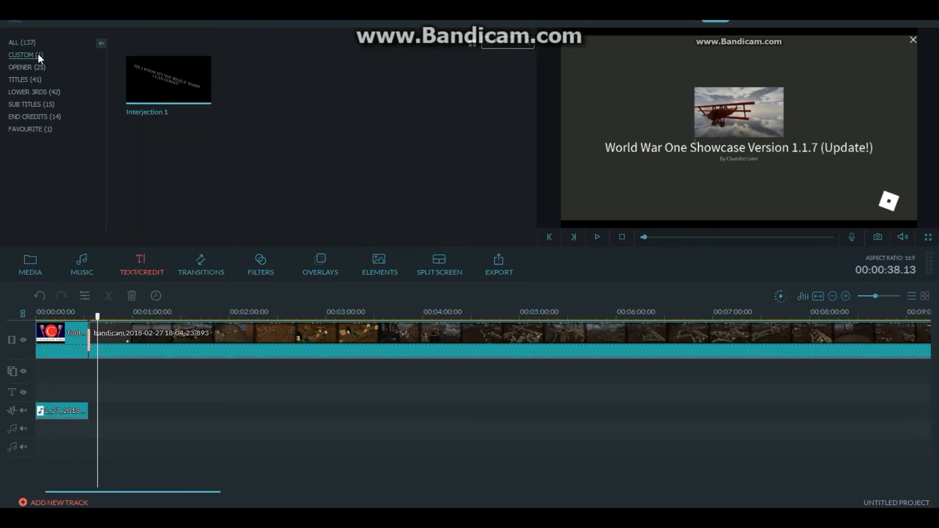
mouse_move(171, 83)
click(171, 81)
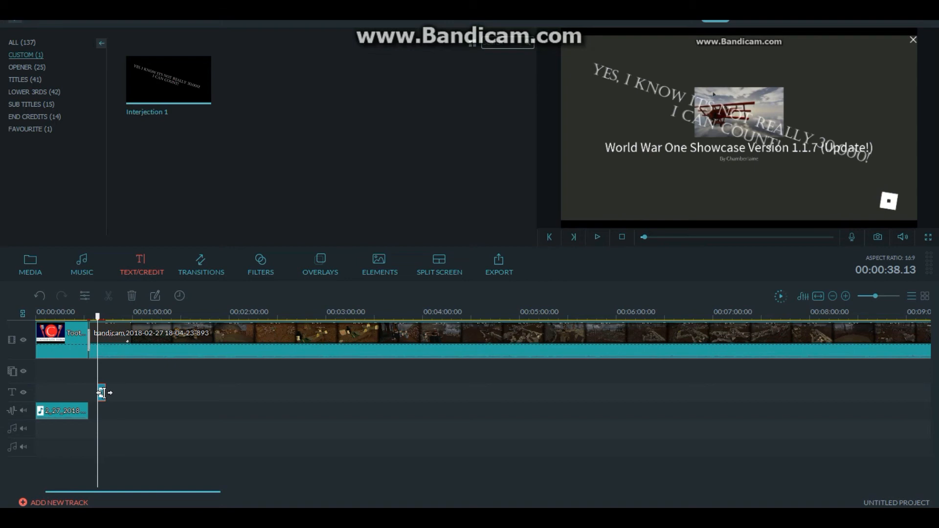
- In the advanced editor for the Interjection 1 title, enable a size 1 border and rotate the slanted text level
double_click(102, 393)
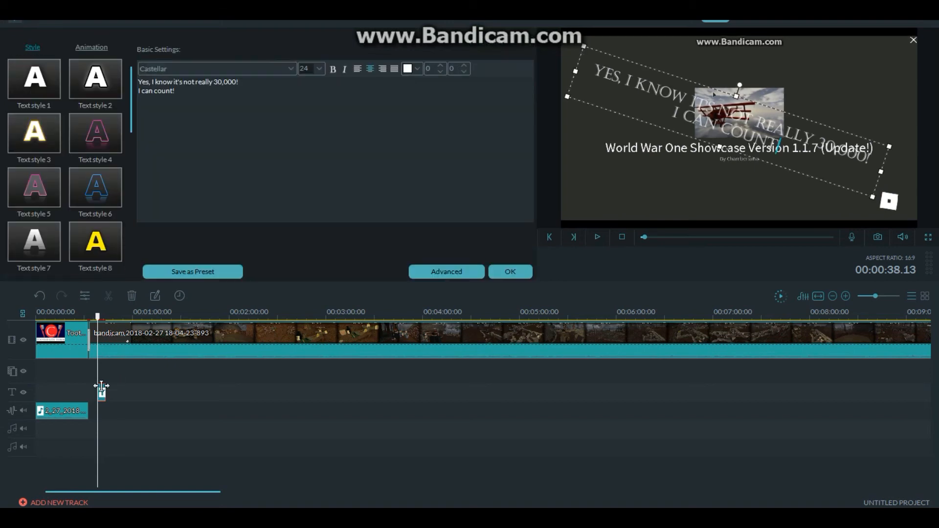
click(450, 272)
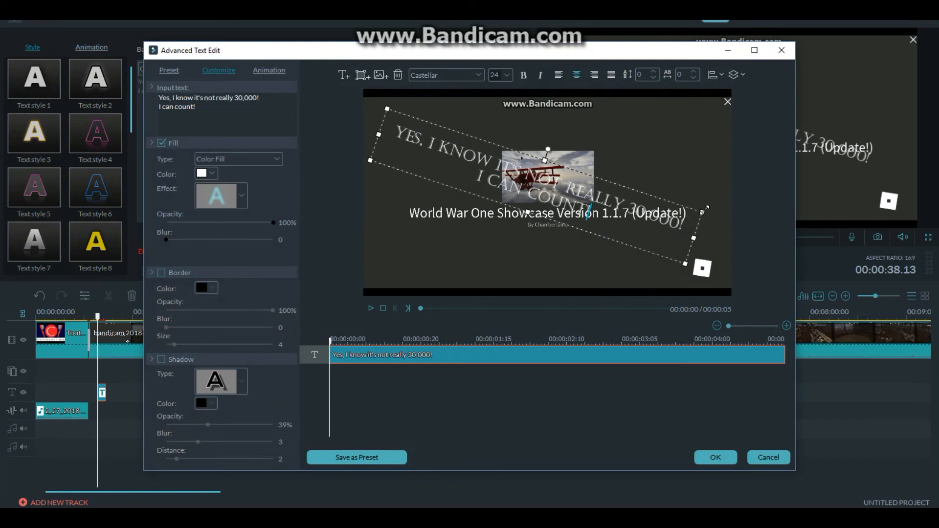
mouse_move(703, 211)
mouse_down()
mouse_move(556, 231)
mouse_move(427, 146)
mouse_move(514, 205)
mouse_move(732, 194)
mouse_move(704, 203)
mouse_up()
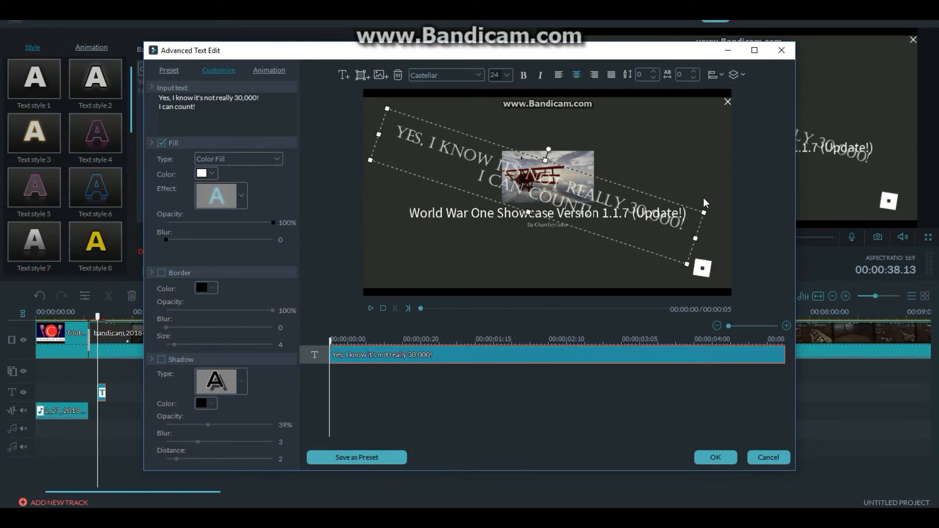
click(162, 273)
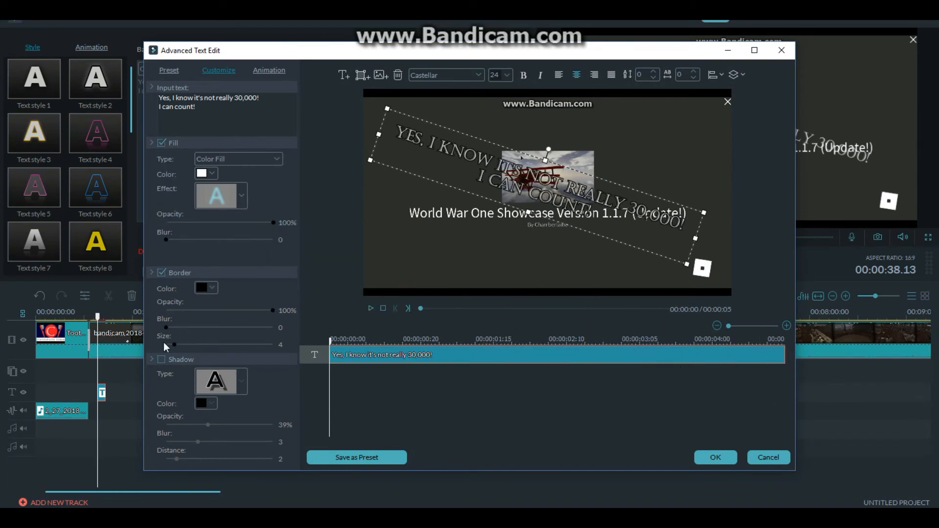
drag(172, 346, 168, 345)
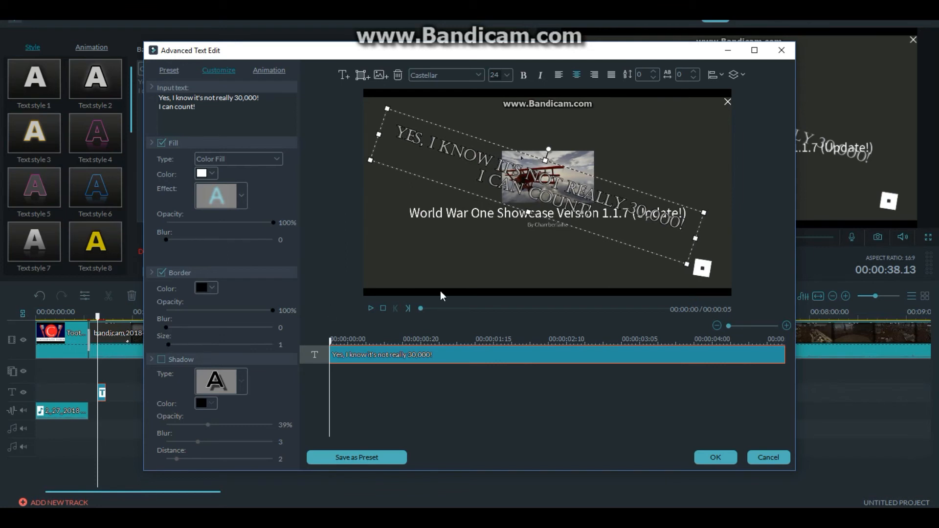
drag(548, 156, 538, 111)
drag(570, 159, 581, 107)
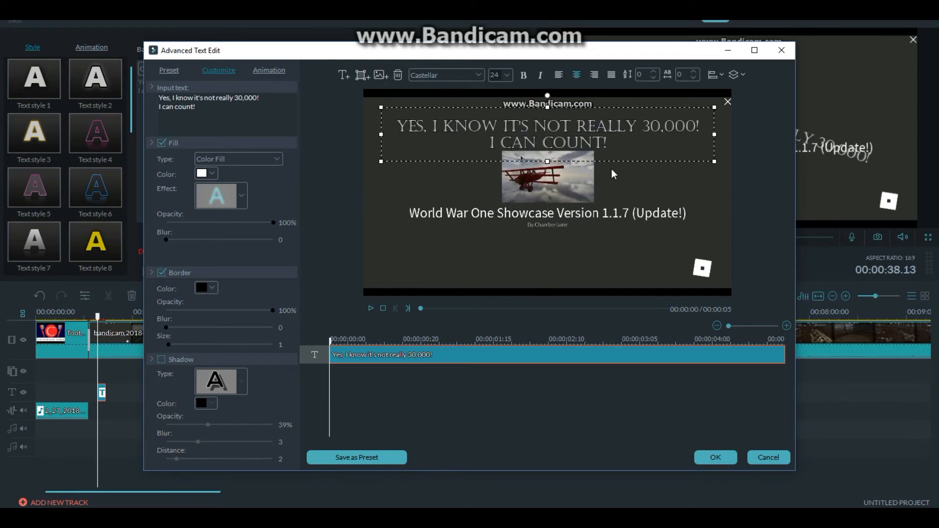
- Replace the title's text with "Mine, my own!" and enlarge it across most of the frame's width
key(ctrl+a)
key(BackSpace)
text(M)
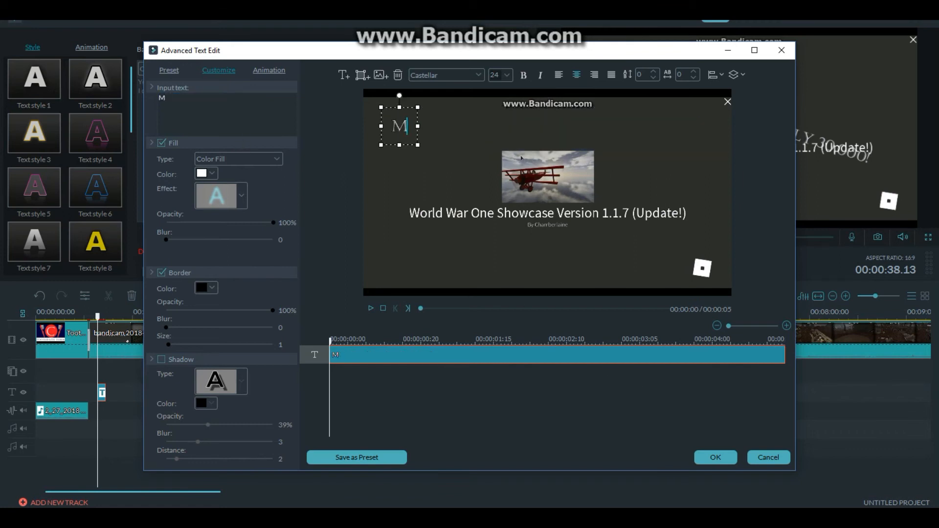
text(in)
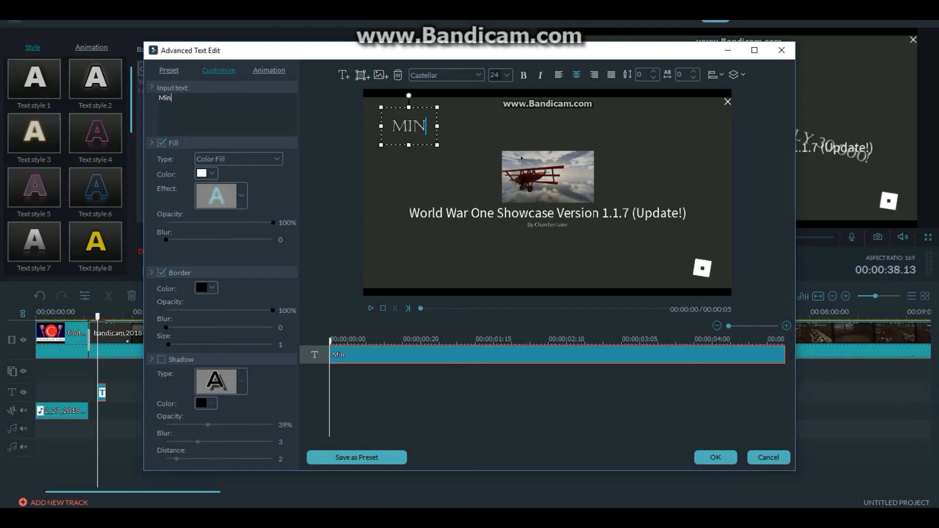
text(e, my own!)
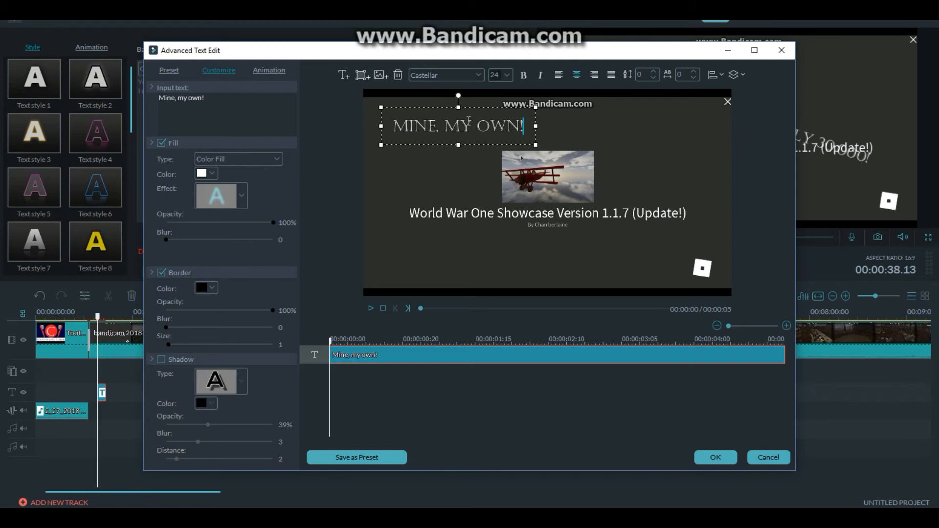
drag(537, 145, 708, 166)
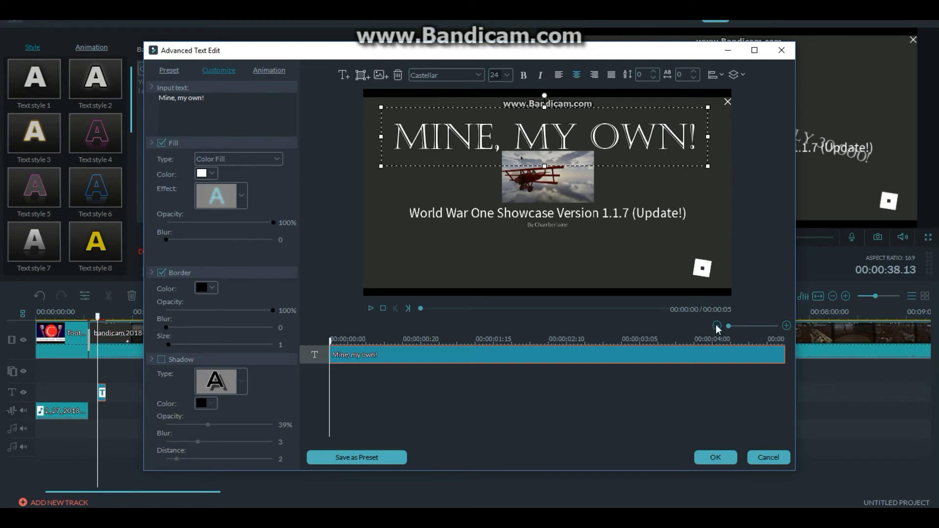
click(716, 458)
- Extend the title clip's start back to 00:00:33.01 and play back the opening of the gameplay clip to check its timing
drag(98, 318, 92, 318)
key(space)
key(space)
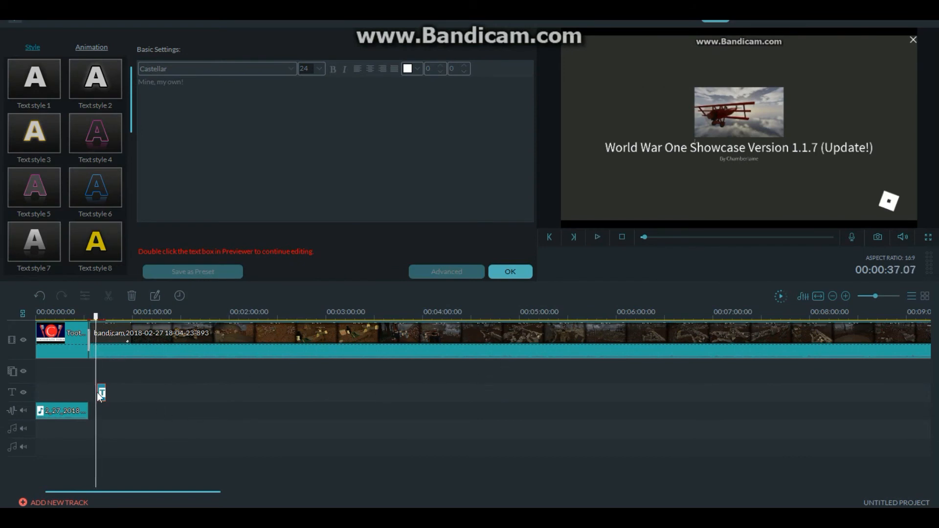
double_click(98, 395)
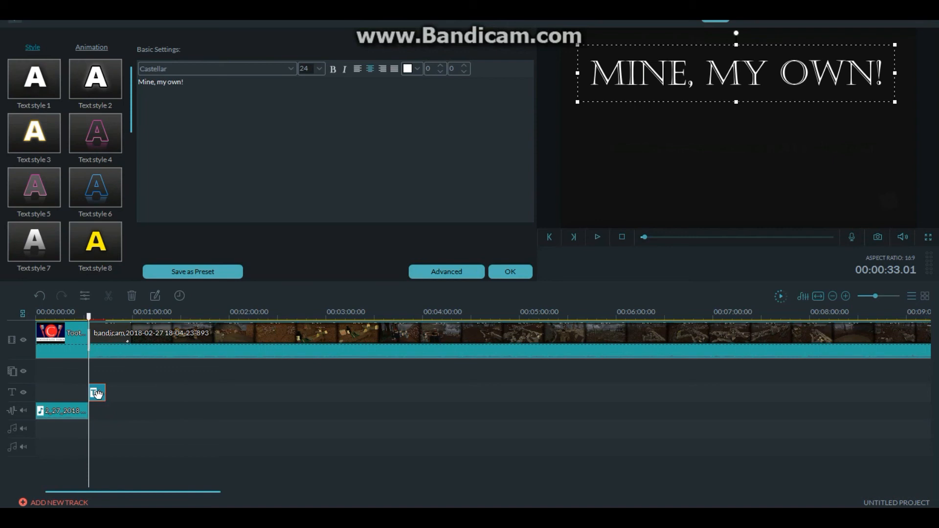
drag(880, 295, 885, 295)
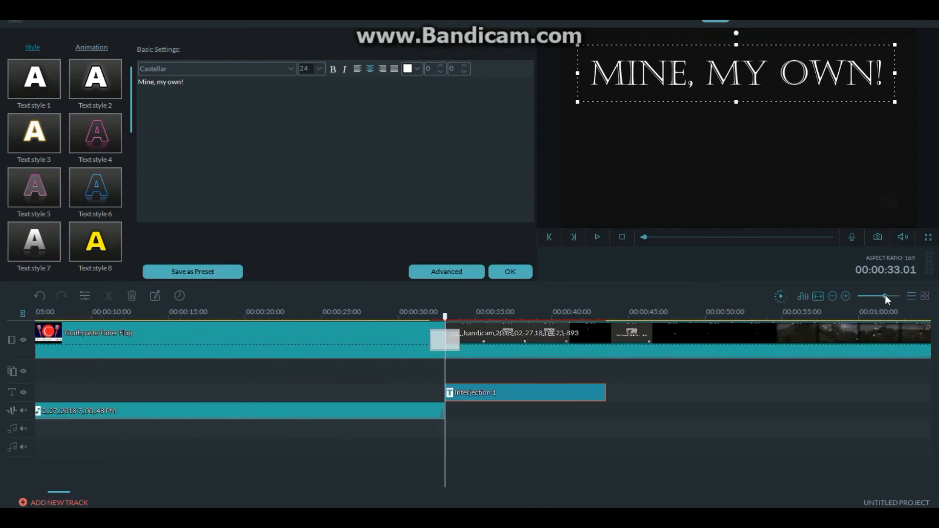
key(space)
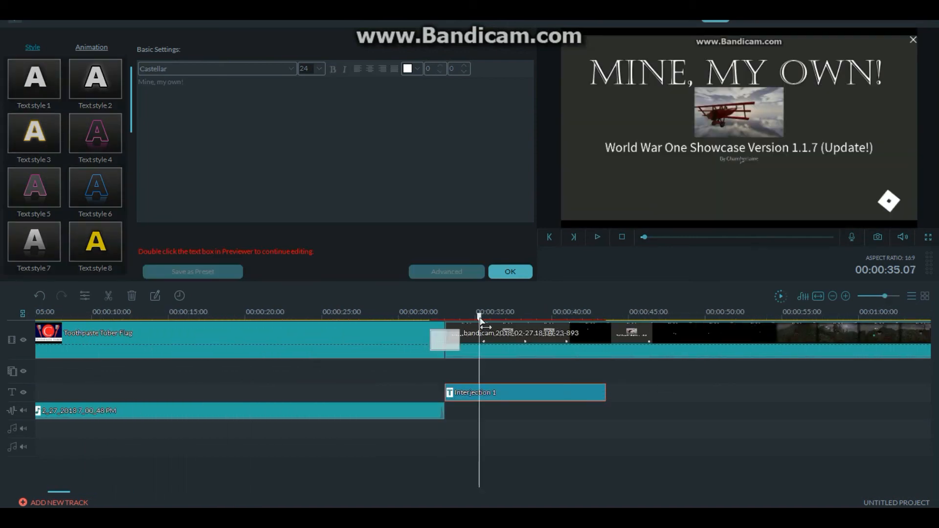
key(space)
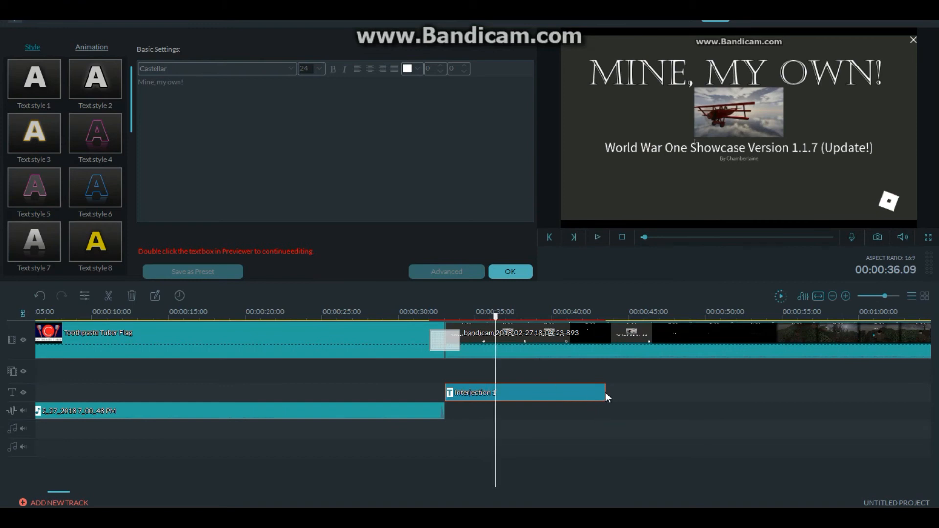
- Shorten and reposition the title clip so it runs from 00:00:37.07 to about 00:00:39.10
drag(607, 392, 507, 392)
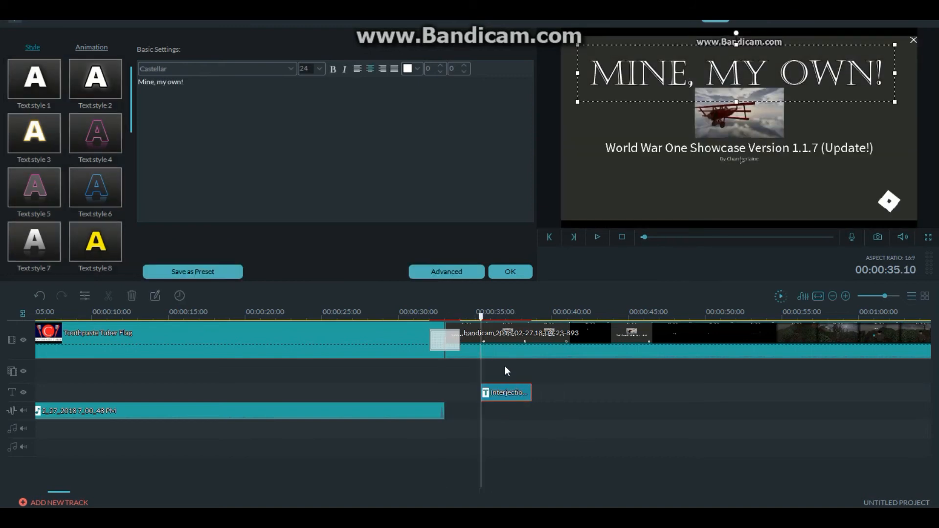
key(space)
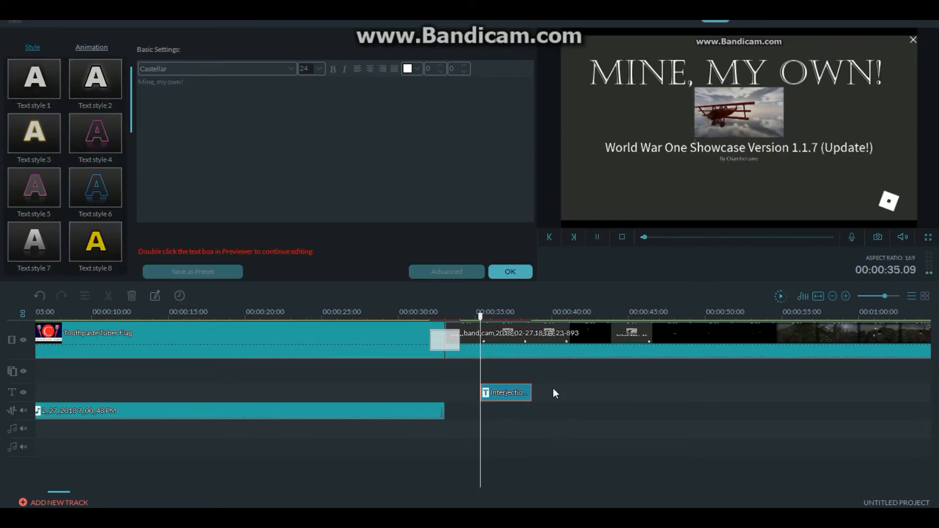
drag(527, 393, 552, 390)
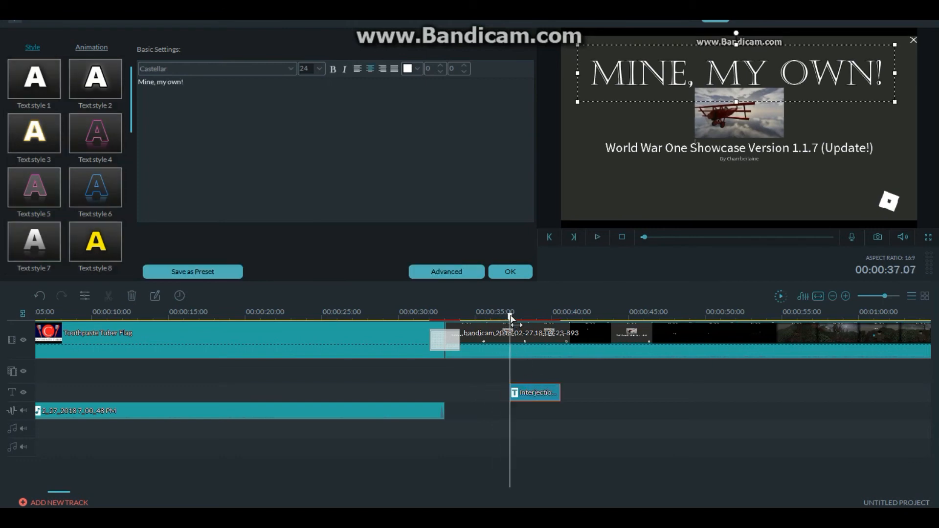
key(space)
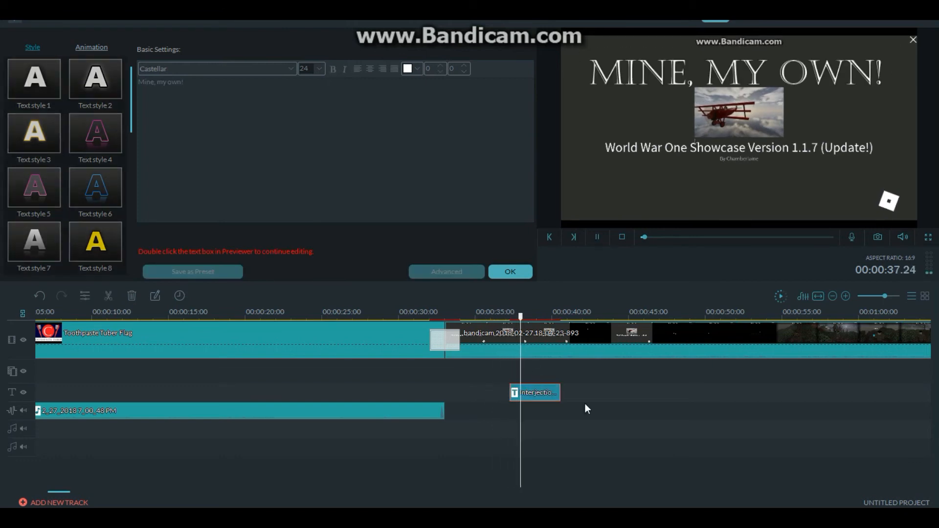
key(space)
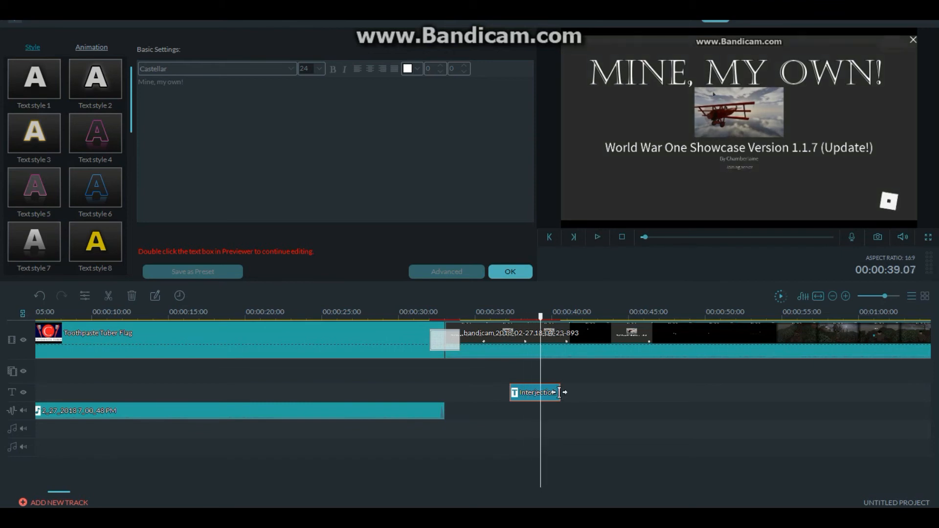
drag(562, 392, 539, 393)
- Add a second text box to the title in the frame's lower-left corner and trim both its ends to fit within the title's second half
double_click(530, 393)
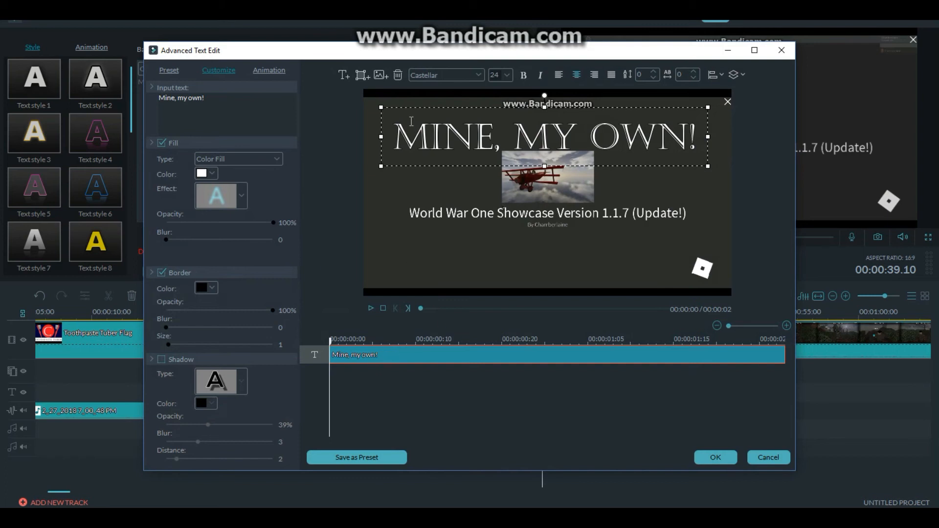
click(345, 74)
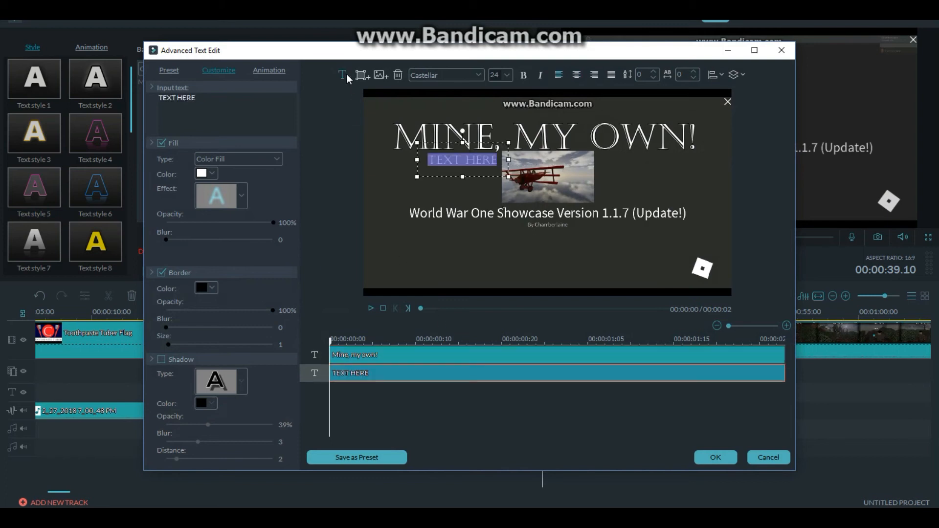
click(486, 175)
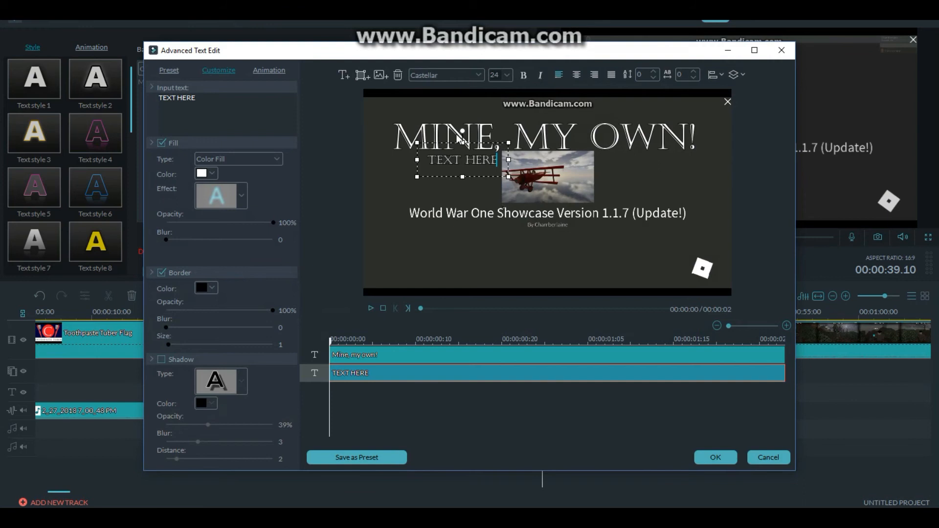
drag(470, 141, 424, 239)
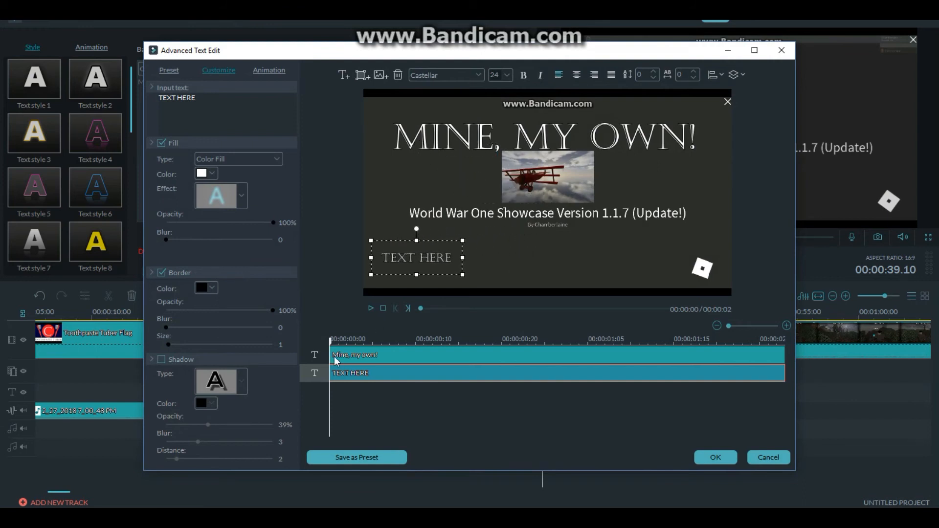
drag(331, 374, 563, 373)
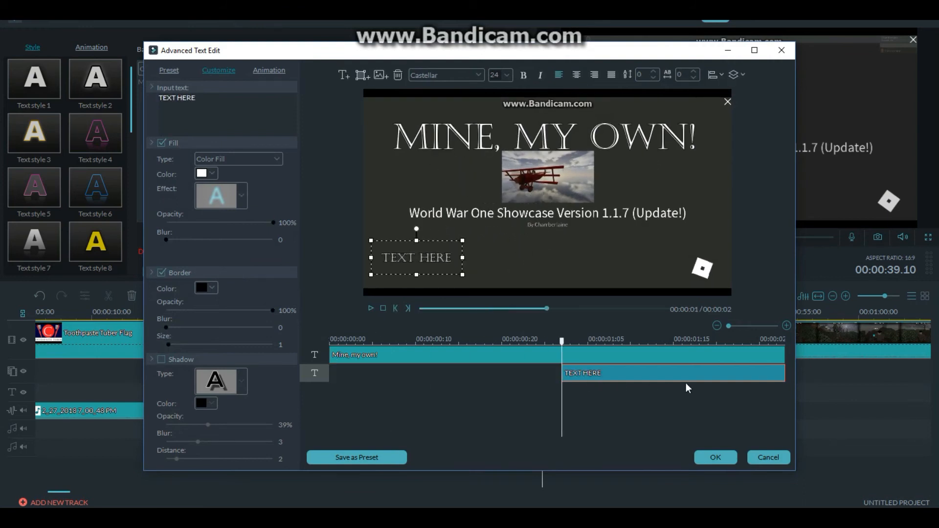
drag(786, 372, 708, 374)
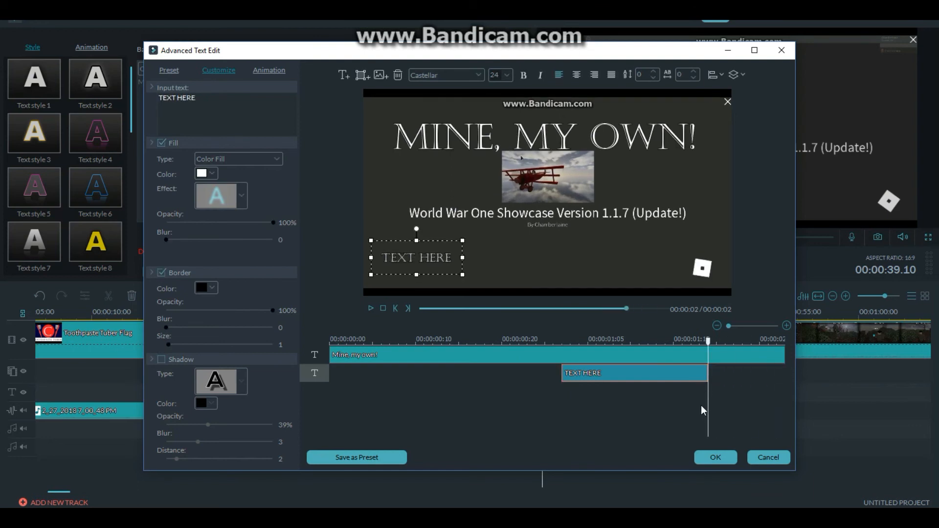
- Apply the Twirl animation to the second text box
click(271, 70)
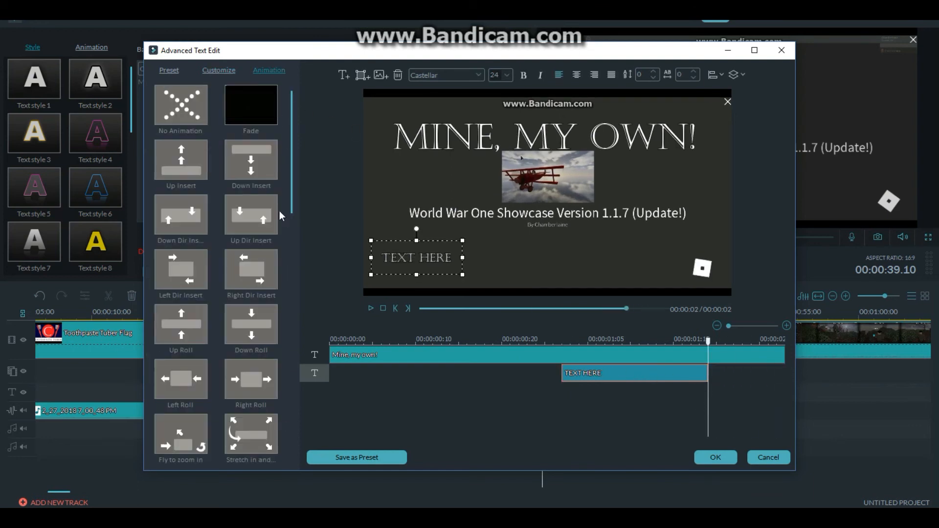
click(265, 282)
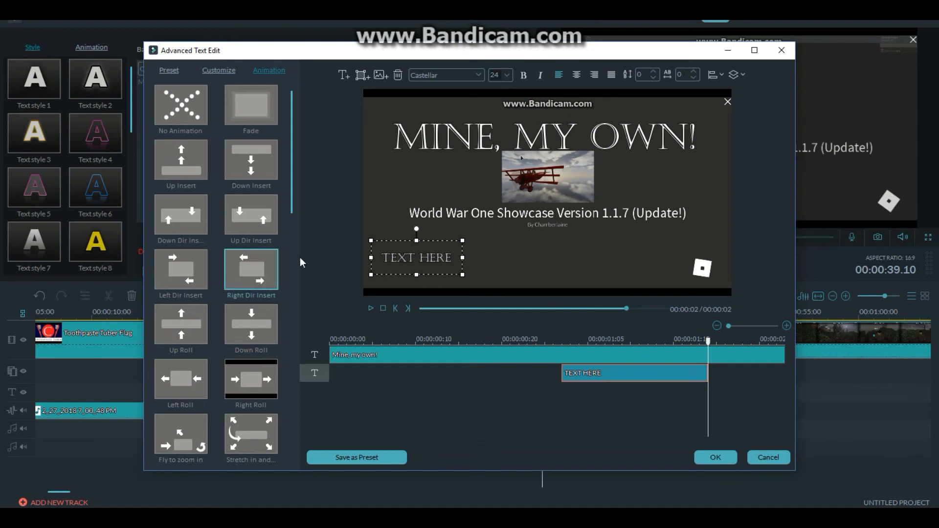
scroll(290, 196, down, 5)
drag(292, 213, 299, 331)
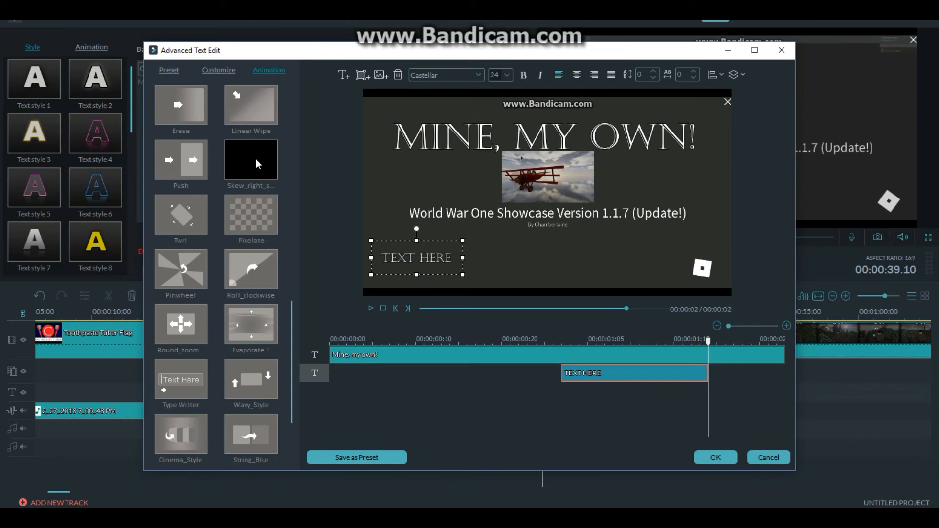
click(200, 220)
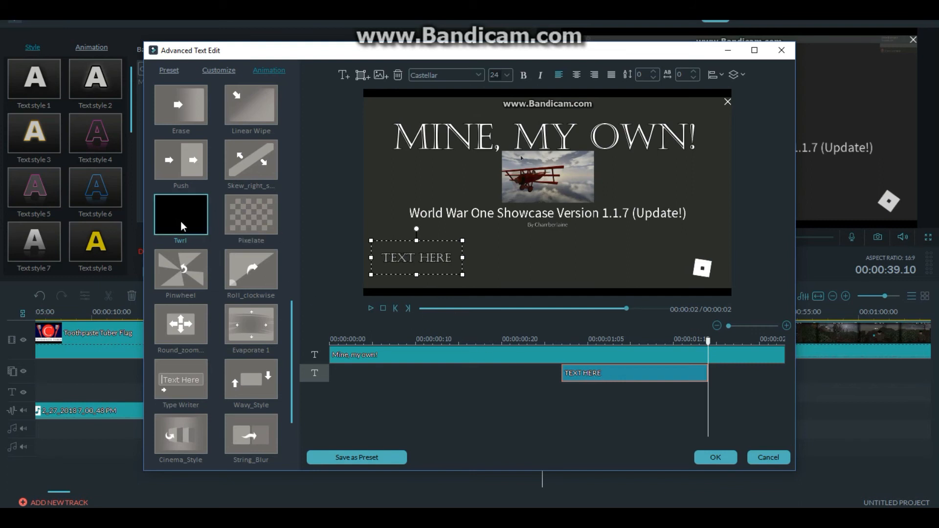
double_click(180, 221)
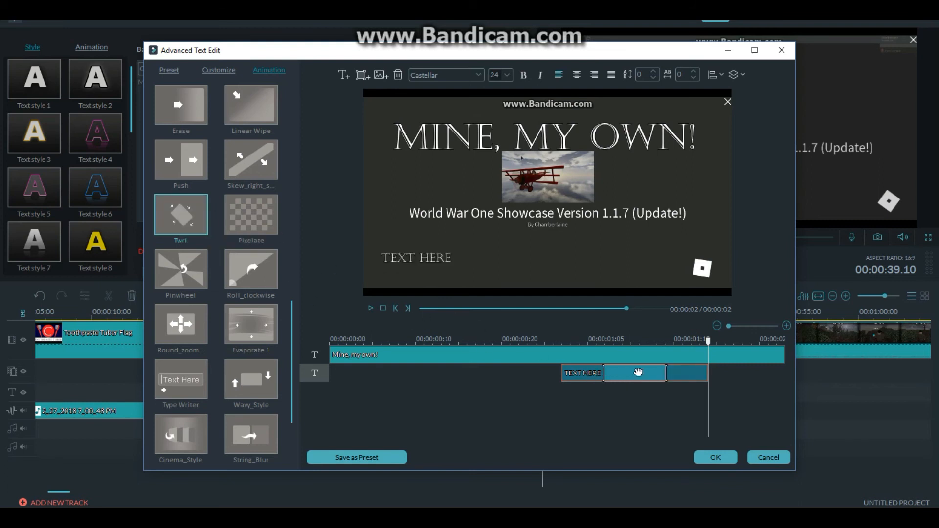
- Play back the animation and lengthen the second text so it starts about 7 frames in and stops shortly before the title's end
drag(709, 342, 259, 345)
key(space)
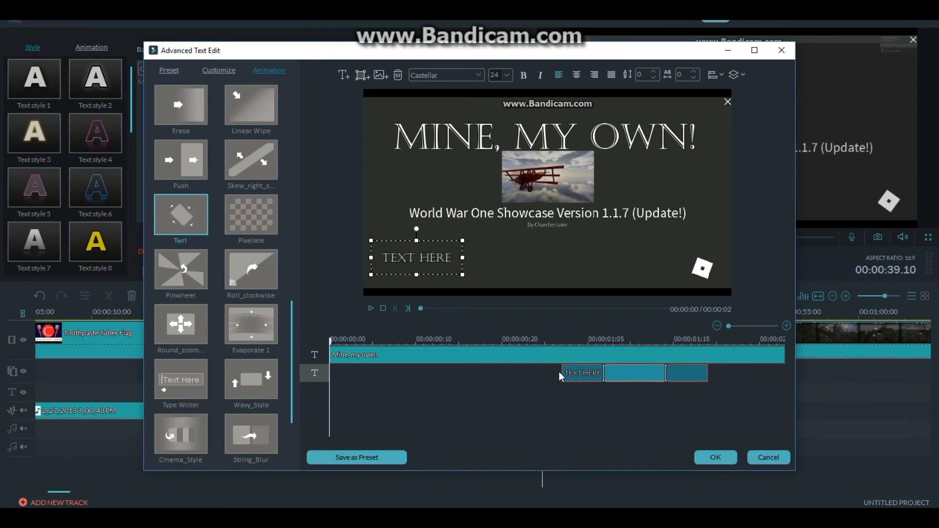
drag(562, 372, 390, 372)
click(726, 380)
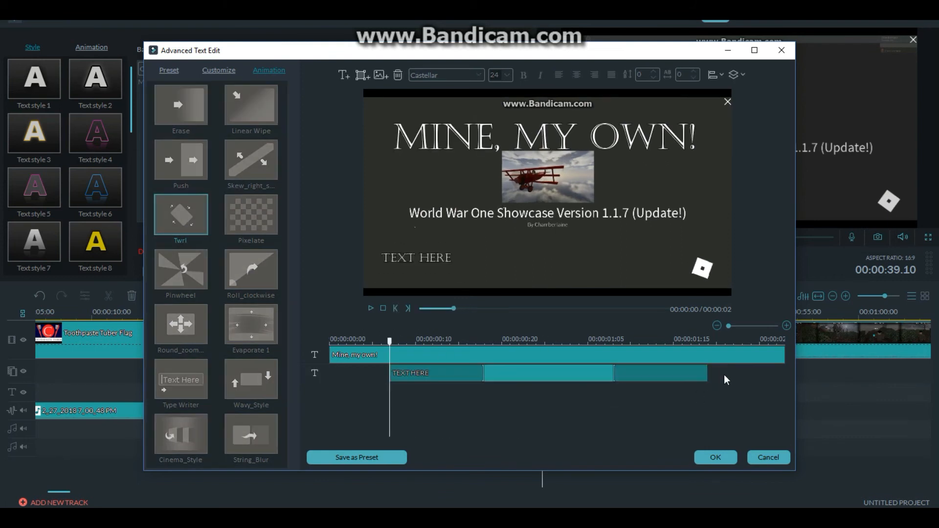
drag(708, 373, 752, 374)
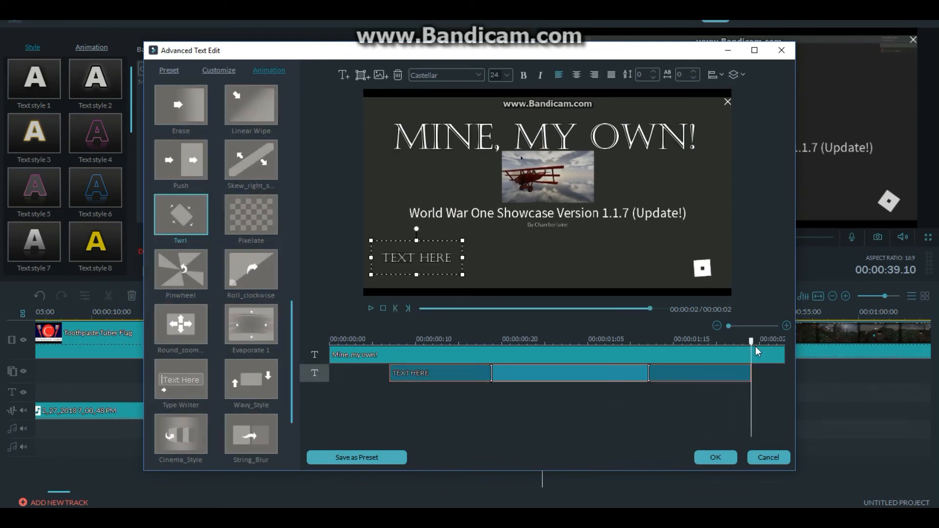
drag(753, 341, 317, 350)
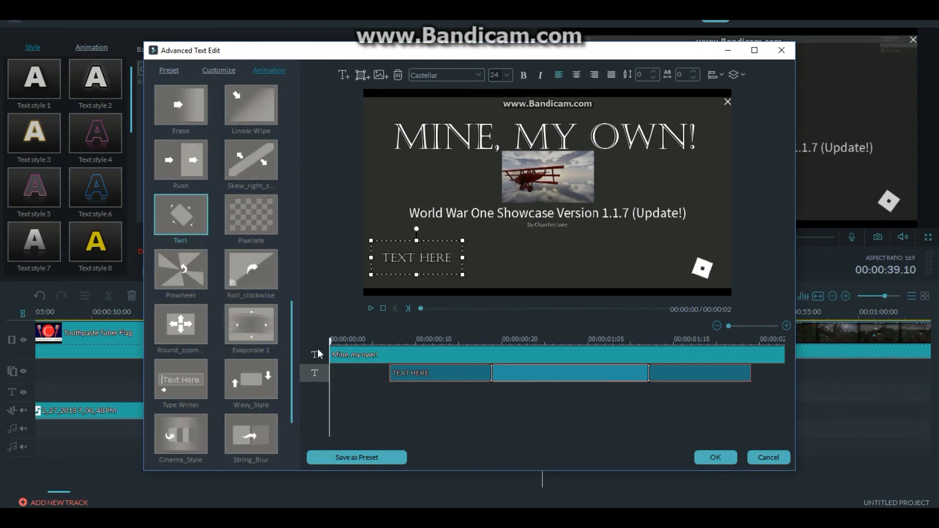
- Preview the title animation, close its advanced editing without saving the changes, and delete the title clip from the timeline
key(space)
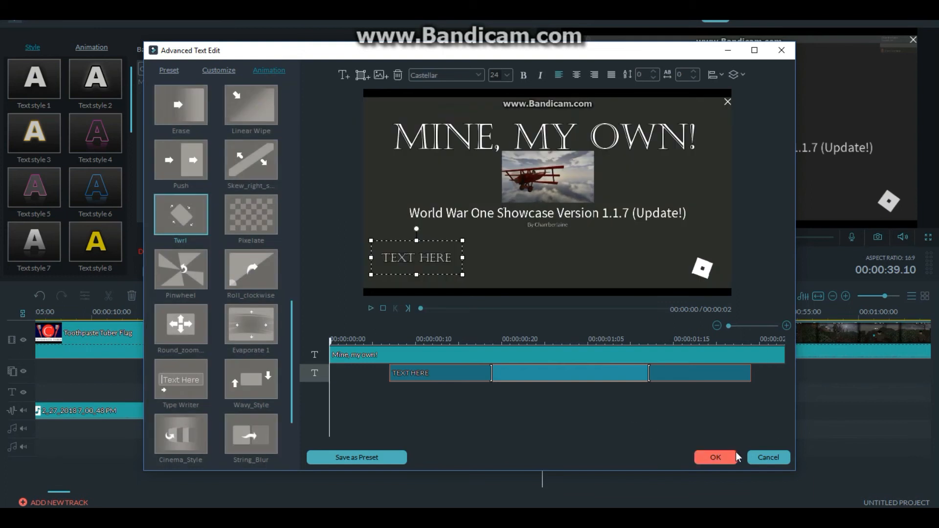
click(771, 458)
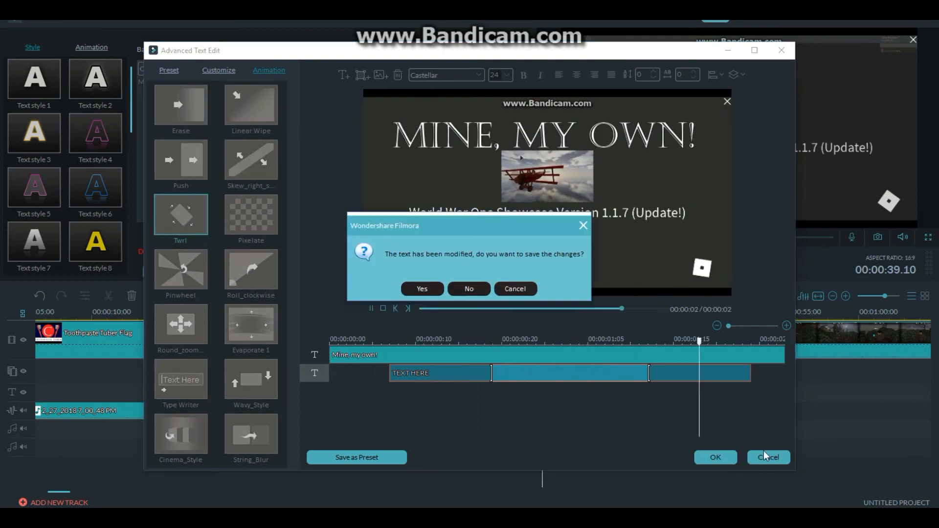
click(474, 284)
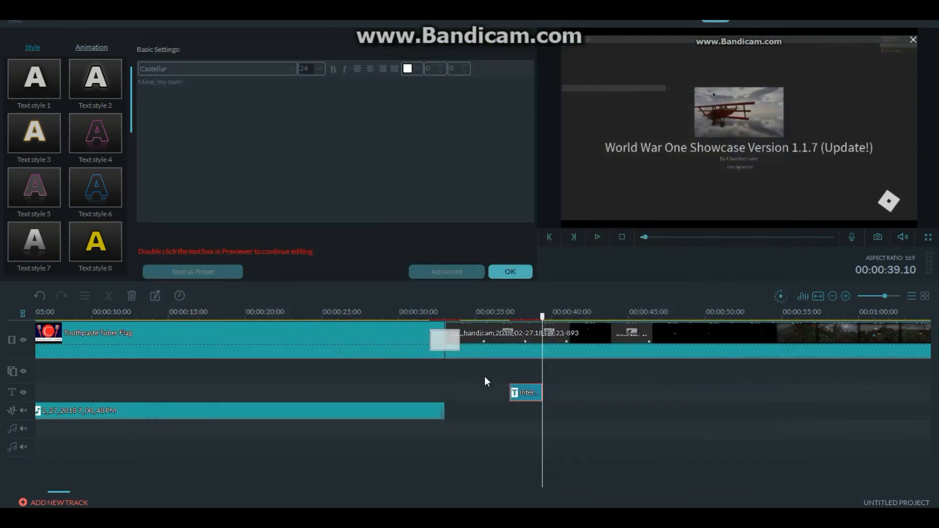
click(500, 275)
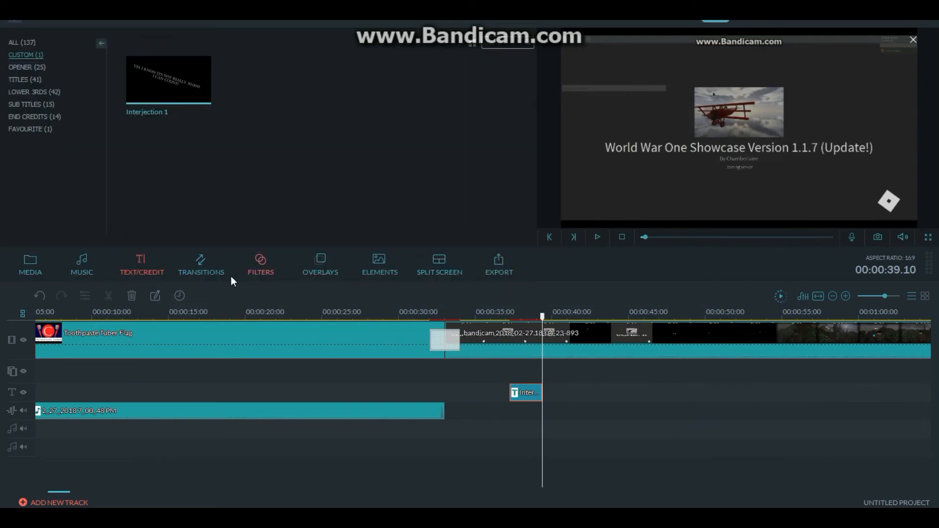
click(132, 296)
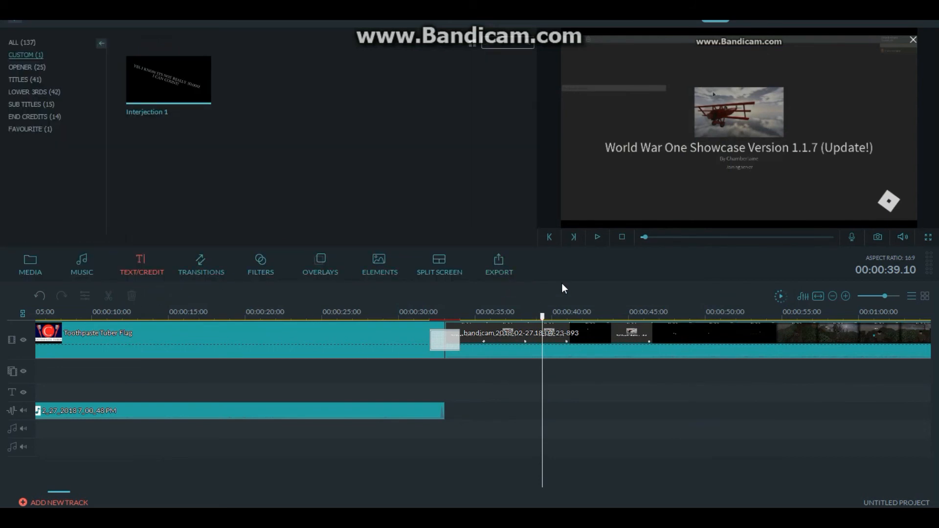
- Sample the footage's playback at several points across the timeline and raise the video track's volume to 3.2 dB in the Audio Mixer
click(817, 297)
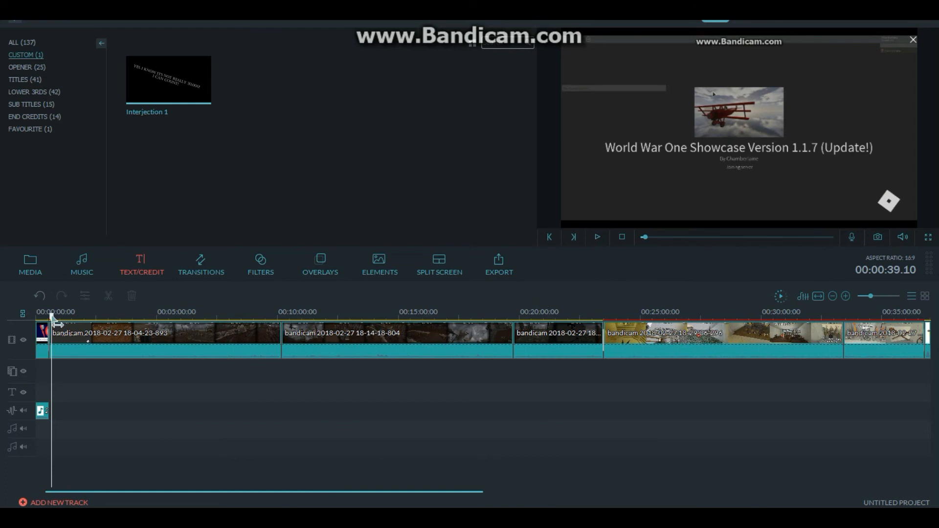
drag(54, 323, 841, 302)
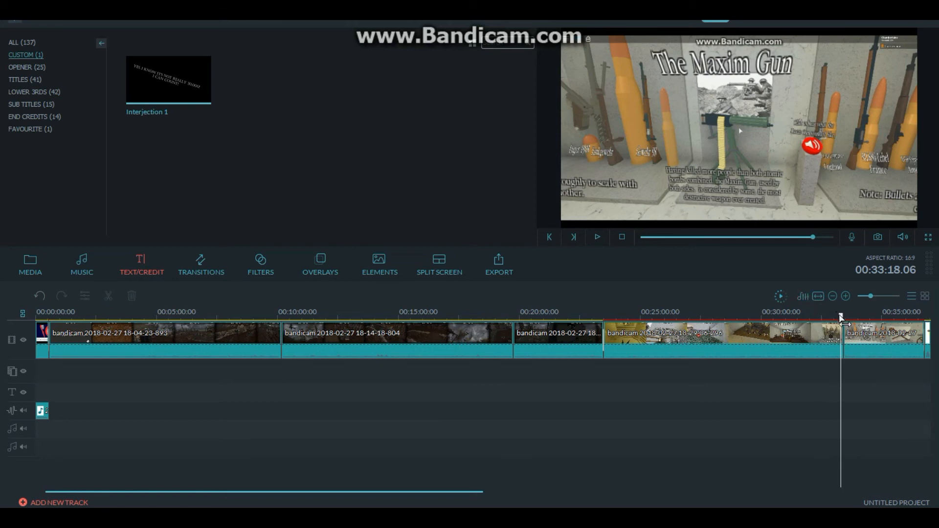
drag(841, 321, 714, 340)
key(space)
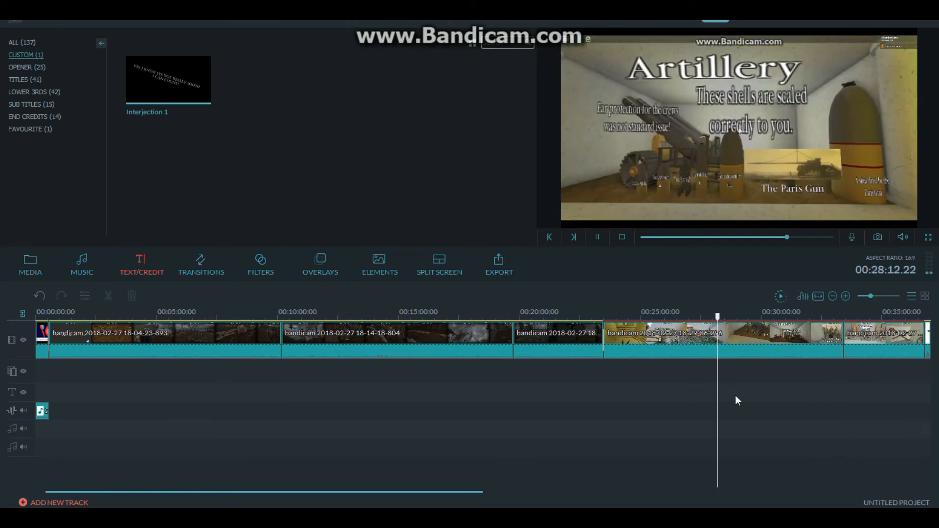
drag(718, 324, 209, 320)
key(space)
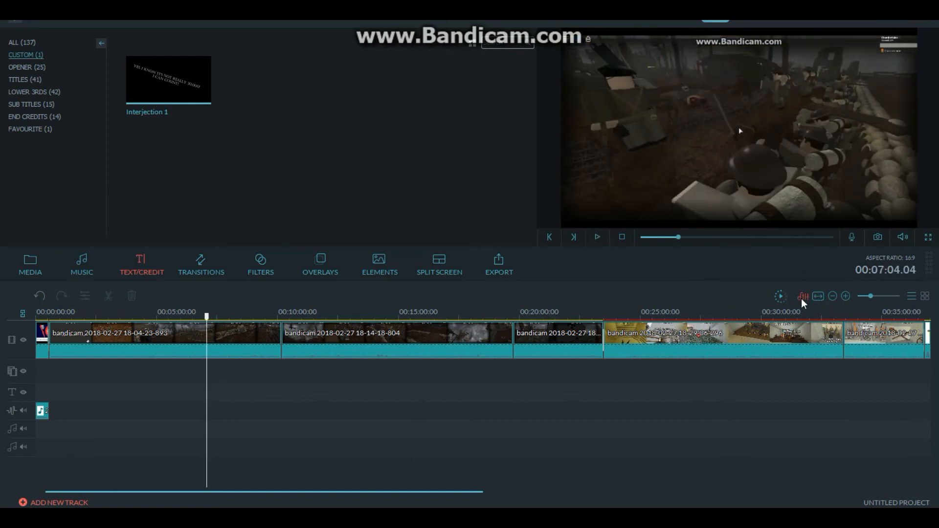
click(802, 299)
drag(342, 245, 349, 219)
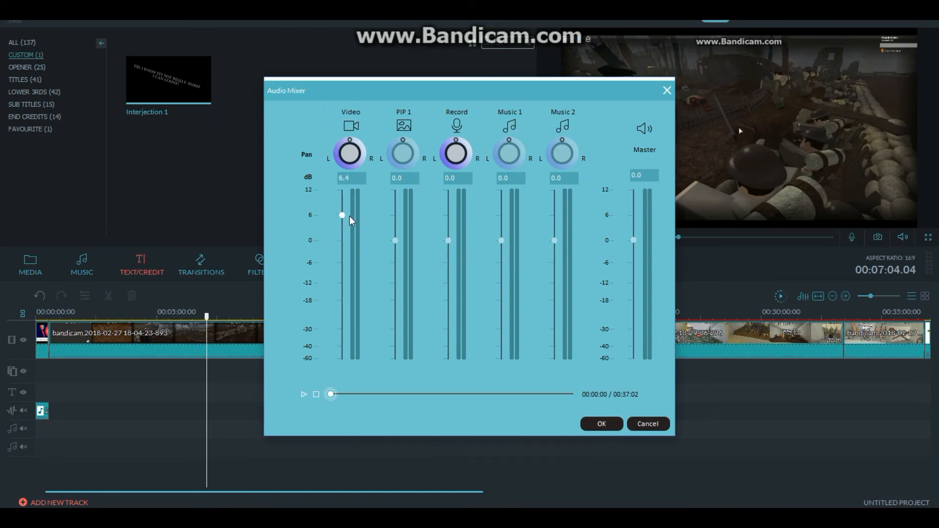
key(space)
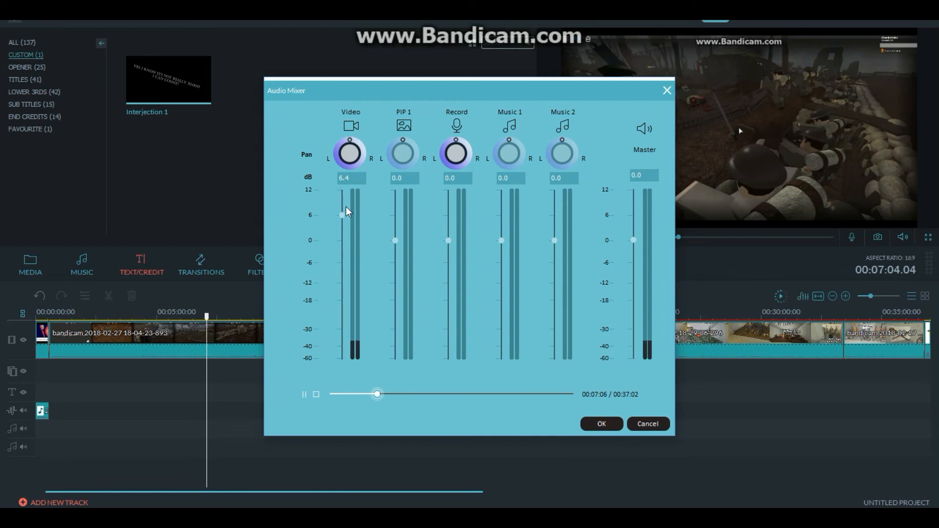
drag(342, 215, 343, 228)
key(space)
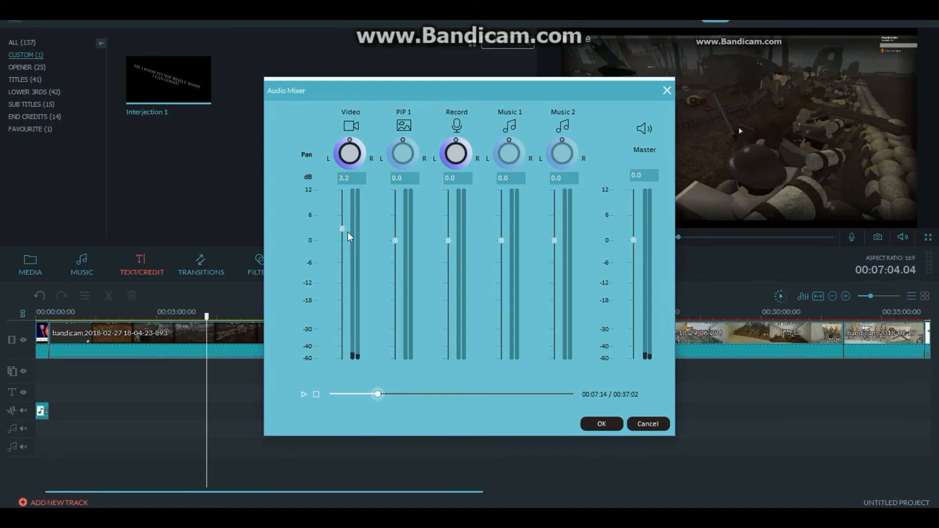
click(601, 424)
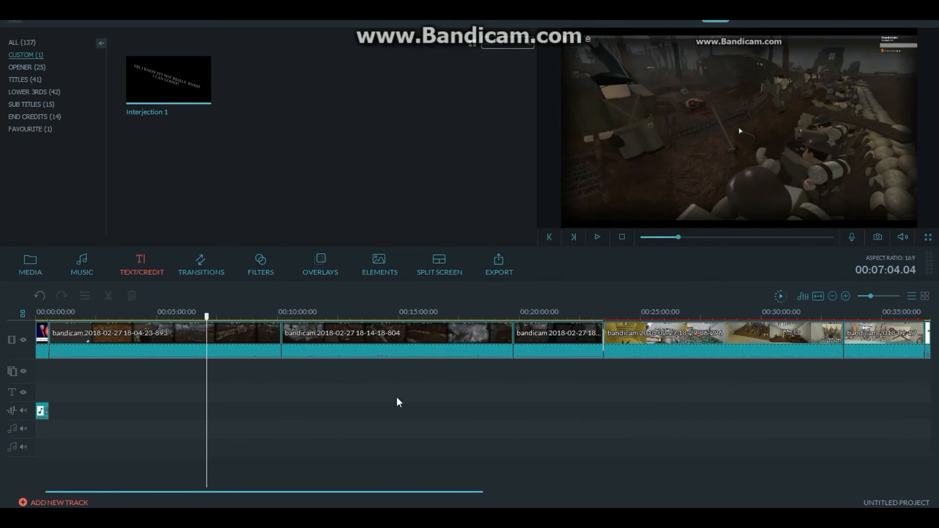
- Play the opening, then try the recorded voice-over at -9.6 dB with the video track panned right in the Audio Mixer
drag(208, 320, 27, 342)
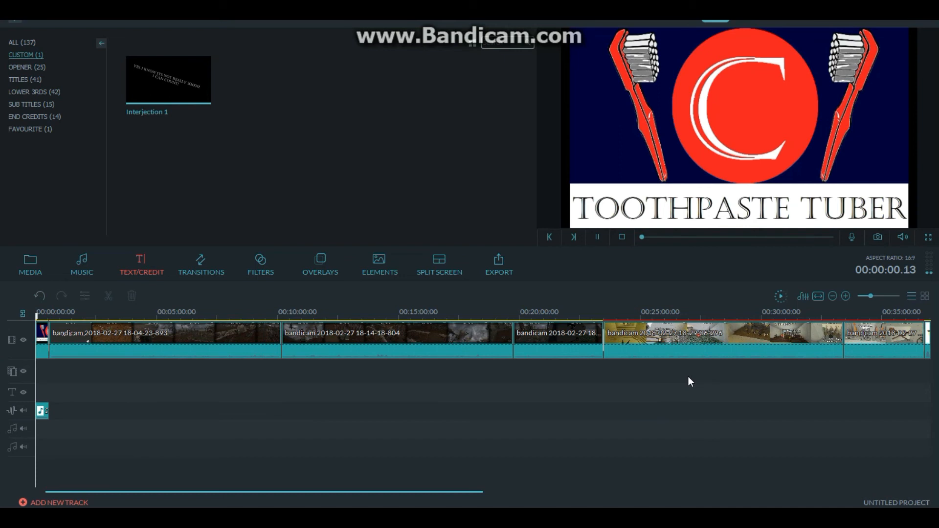
click(803, 296)
drag(448, 241, 456, 274)
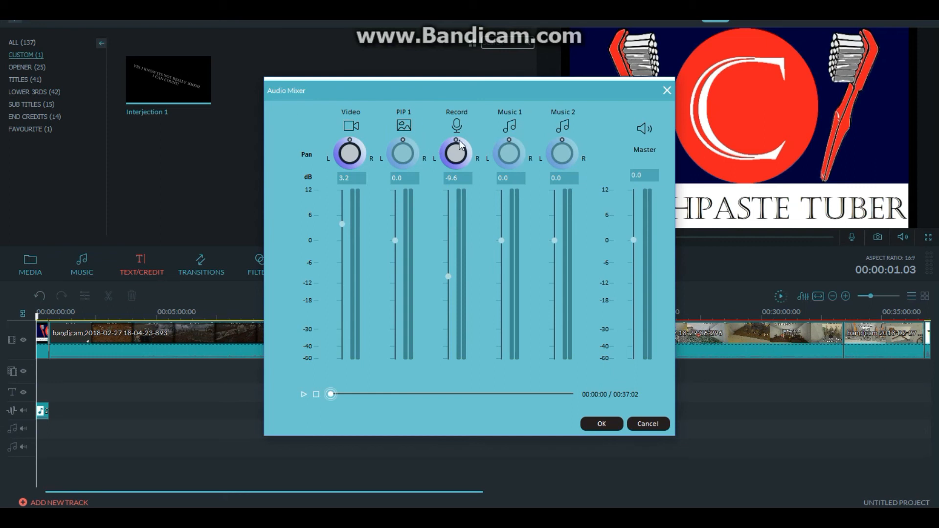
drag(467, 144, 456, 136)
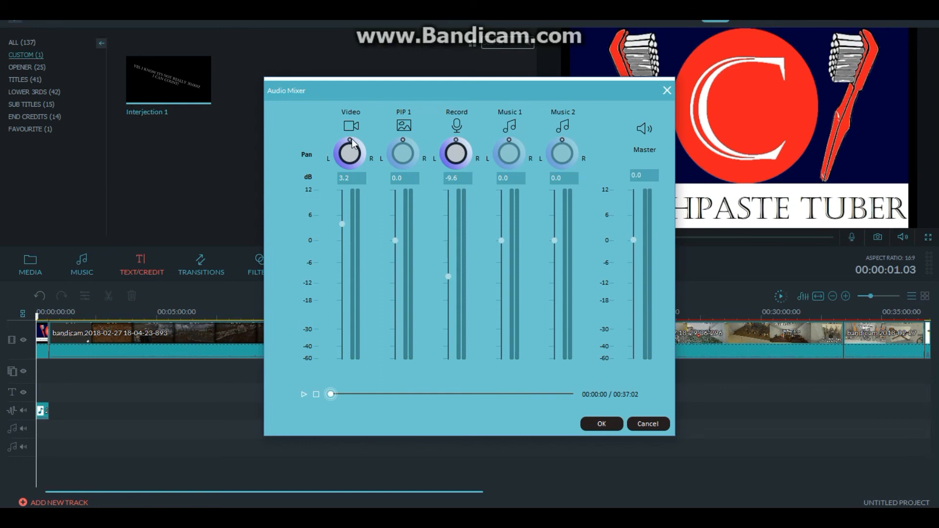
drag(351, 141, 364, 155)
click(303, 395)
click(604, 426)
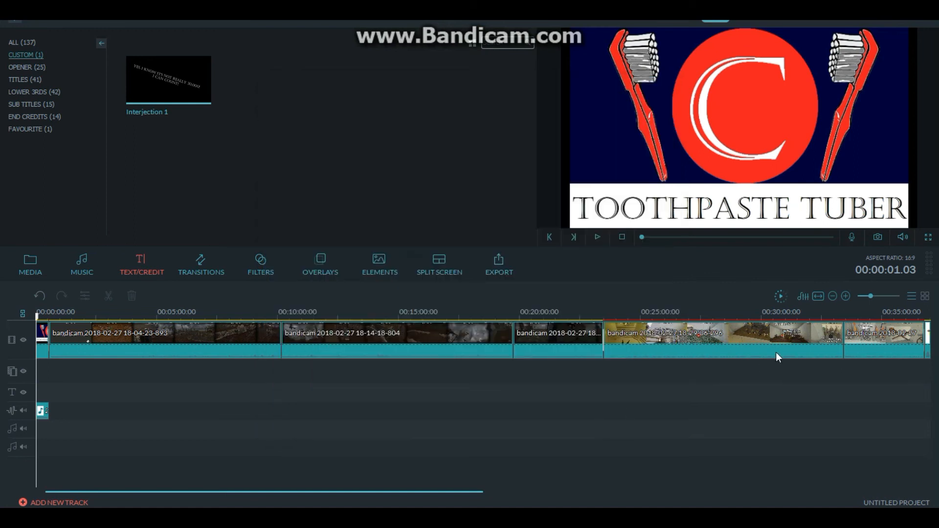
- Re-center the video track's pan, lower the recorded voice-over to -10.6 dB, and preview the mix
click(809, 296)
drag(365, 156, 349, 125)
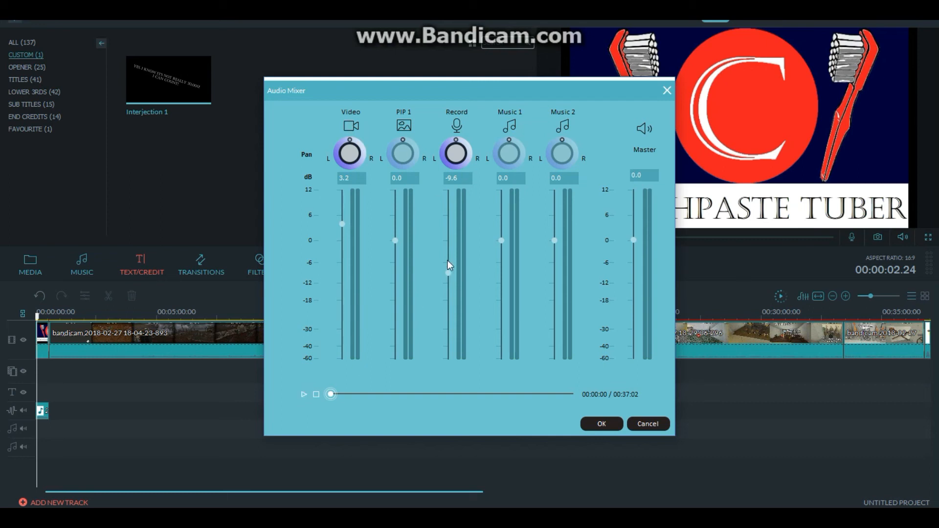
drag(449, 274, 450, 281)
click(377, 394)
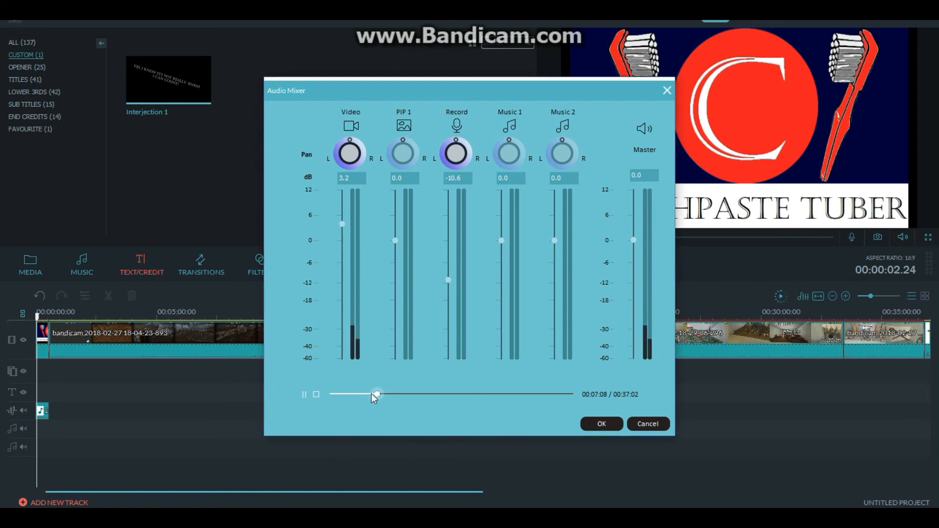
click(317, 394)
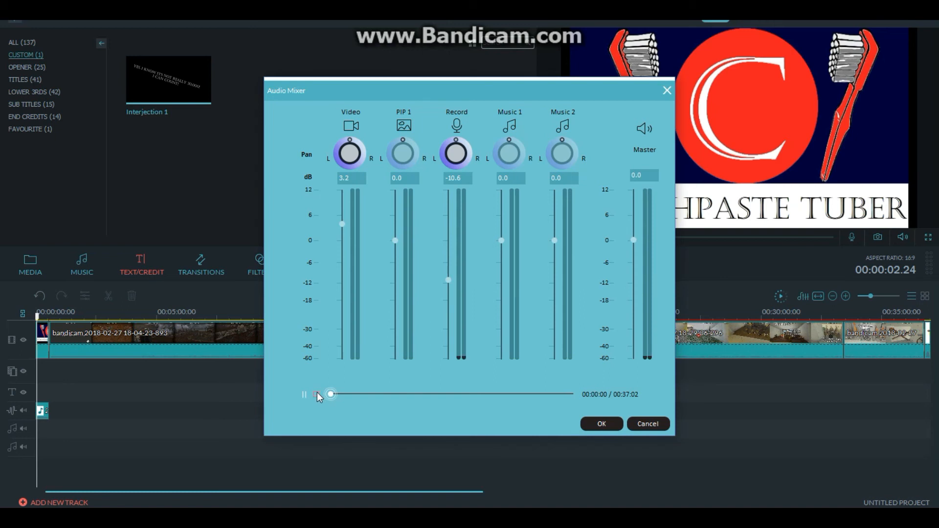
click(603, 424)
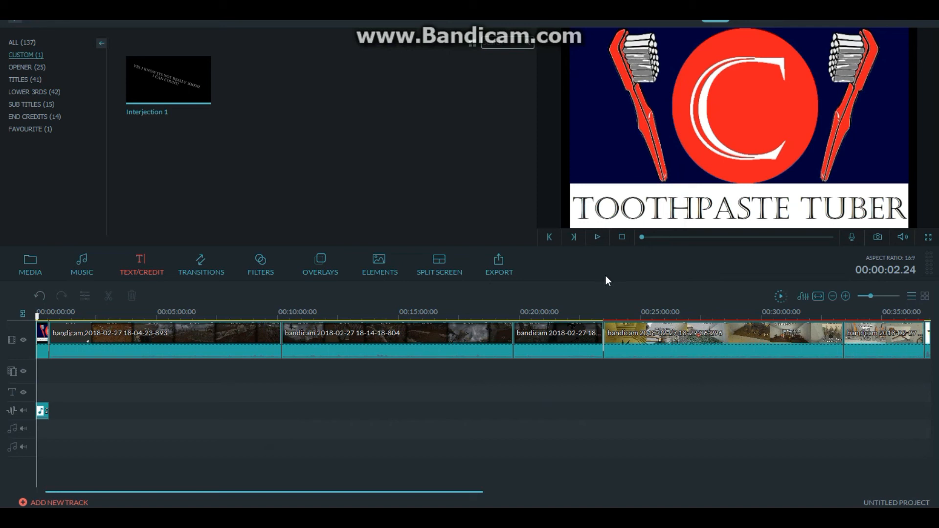
- Play back the end of the video and examine the outro clip and its transition from the last gameplay clip
drag(39, 318, 924, 318)
key(space)
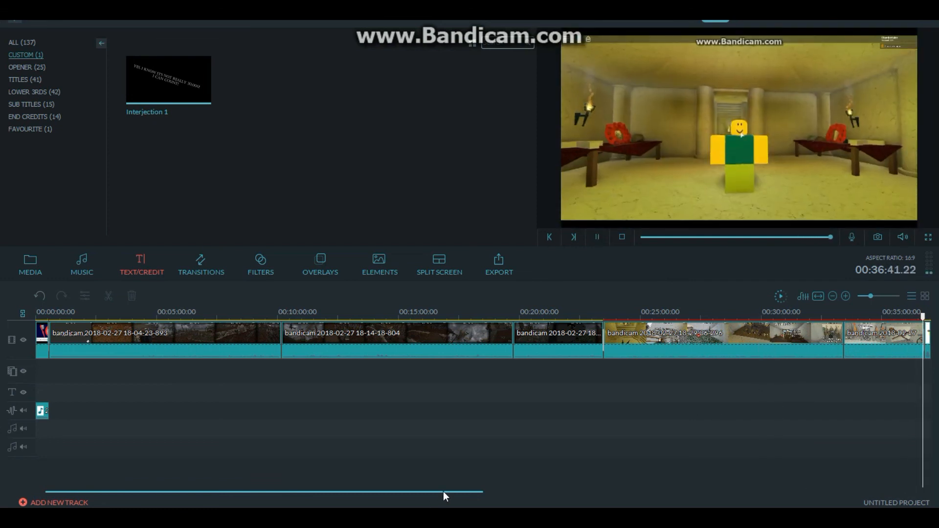
drag(445, 490, 697, 443)
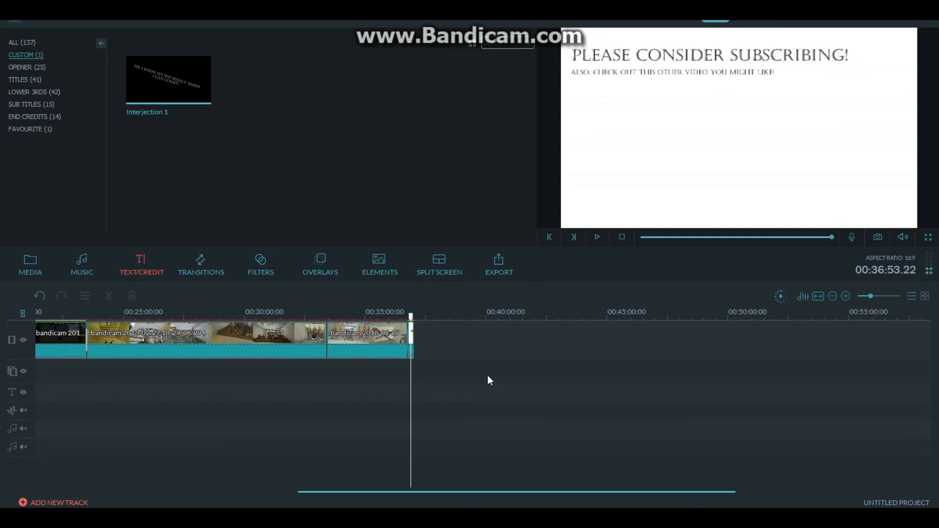
drag(872, 296, 884, 295)
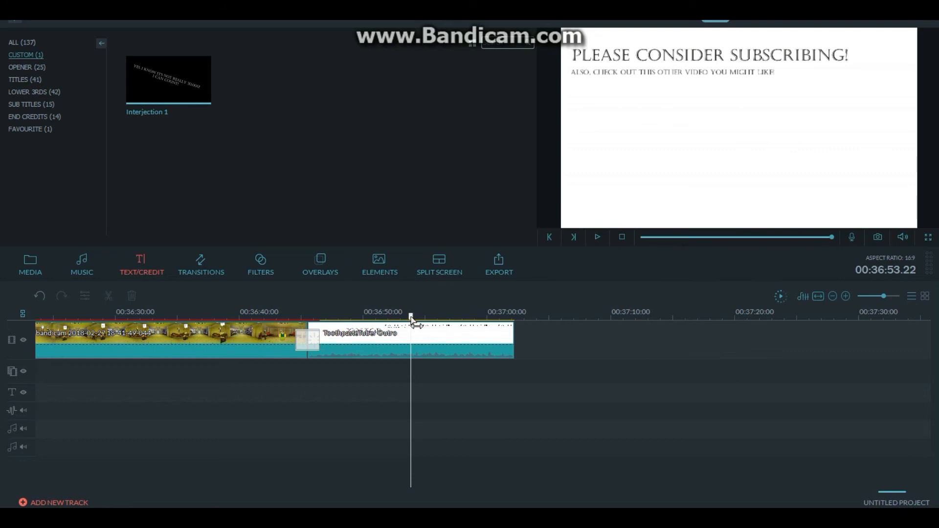
click(350, 317)
key(space)
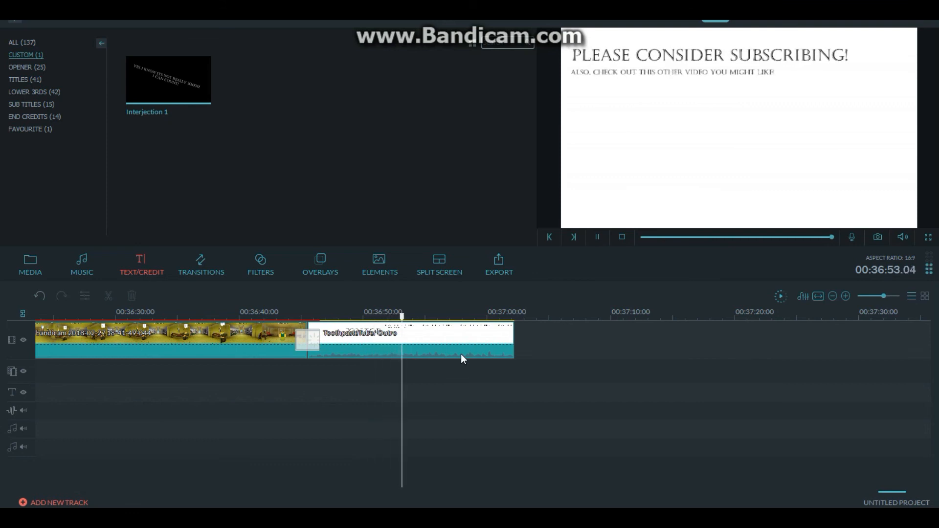
key(space)
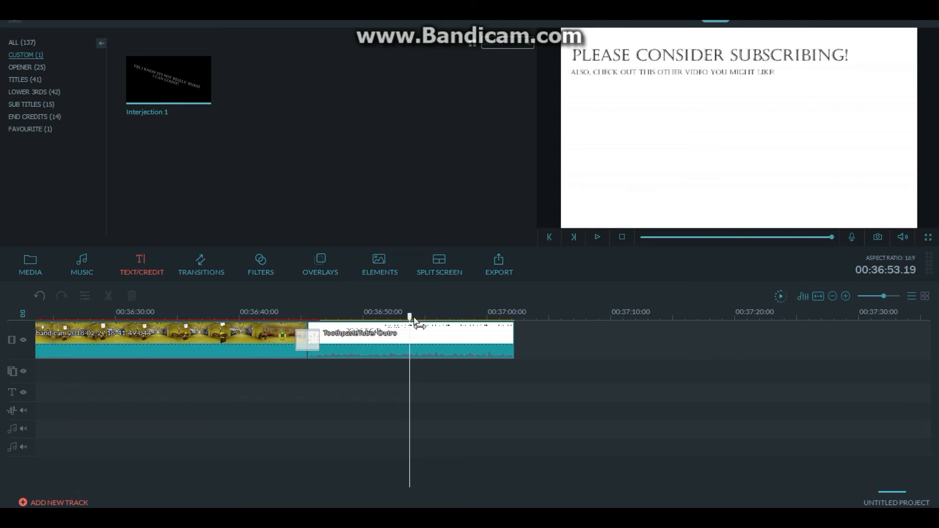
drag(410, 317, 384, 328)
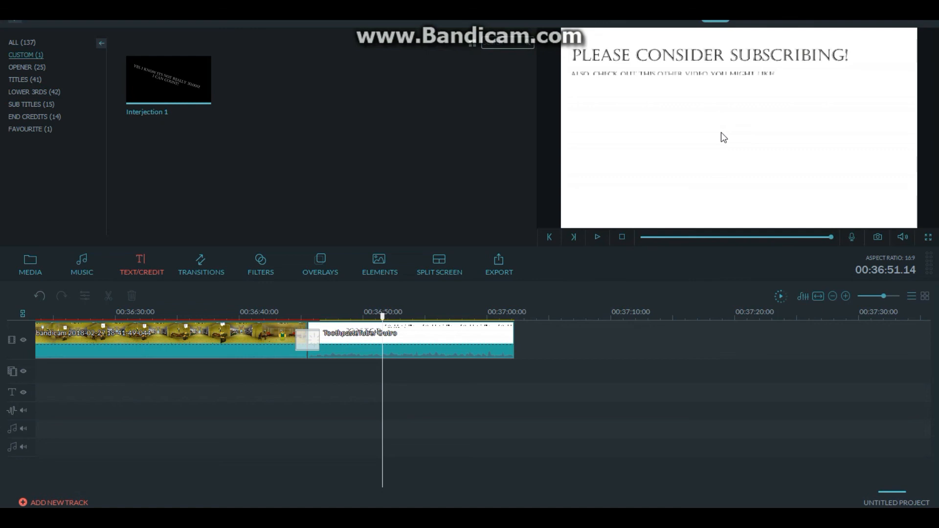
drag(383, 318, 309, 333)
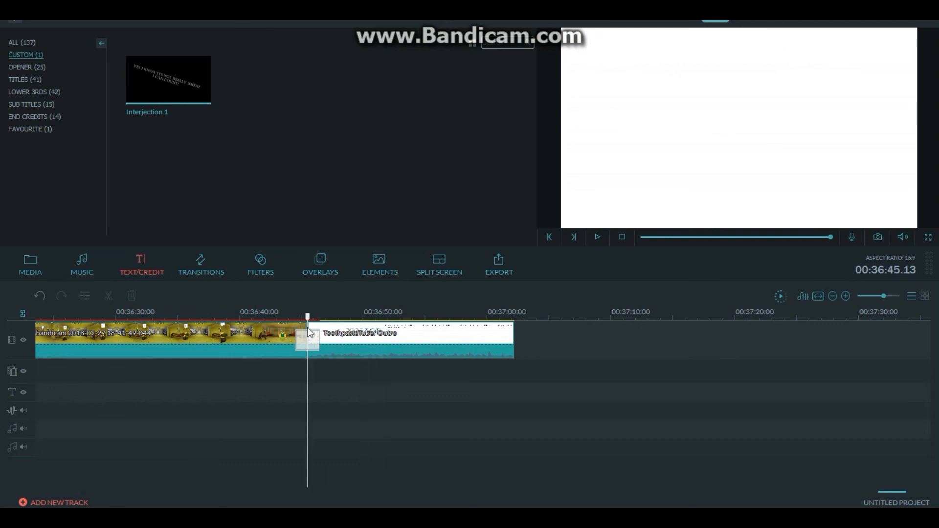
- Review the whole edited video from the flag opening through the gameplay clips to the outro
click(819, 299)
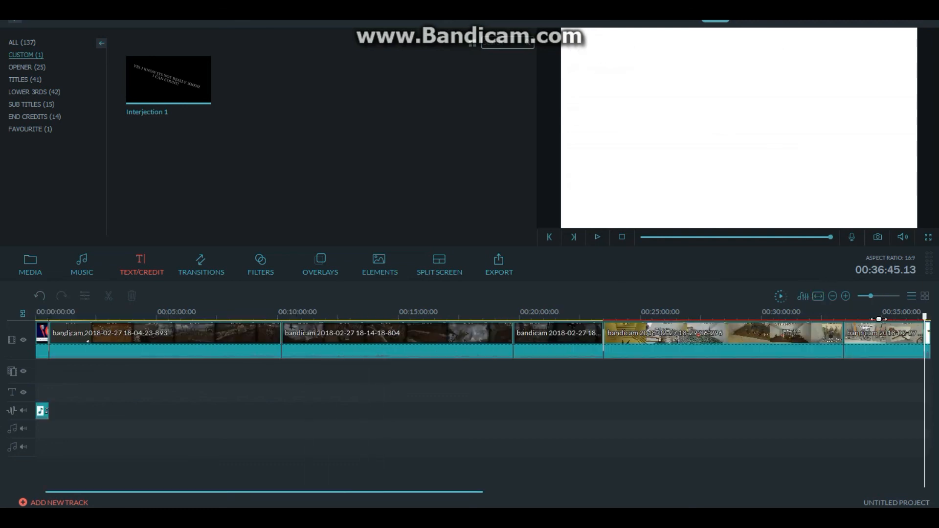
drag(929, 324, 21, 329)
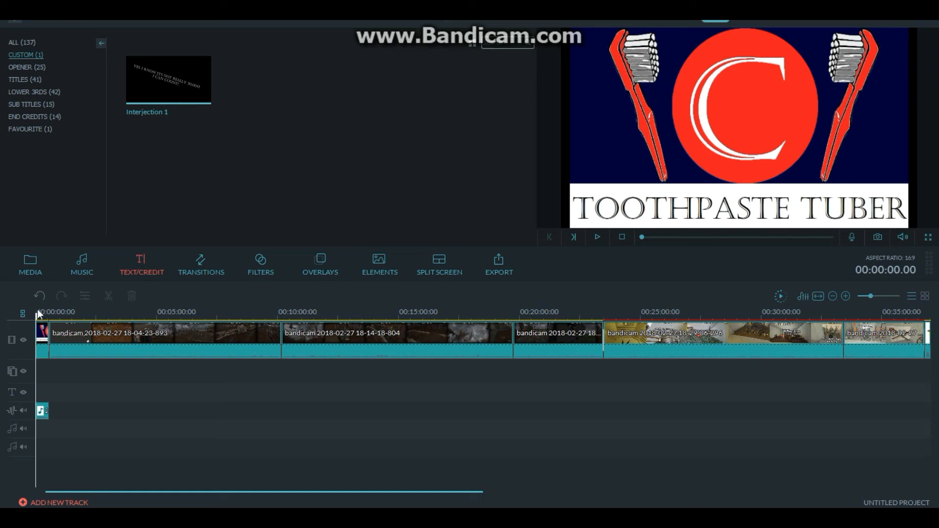
drag(37, 323, 120, 325)
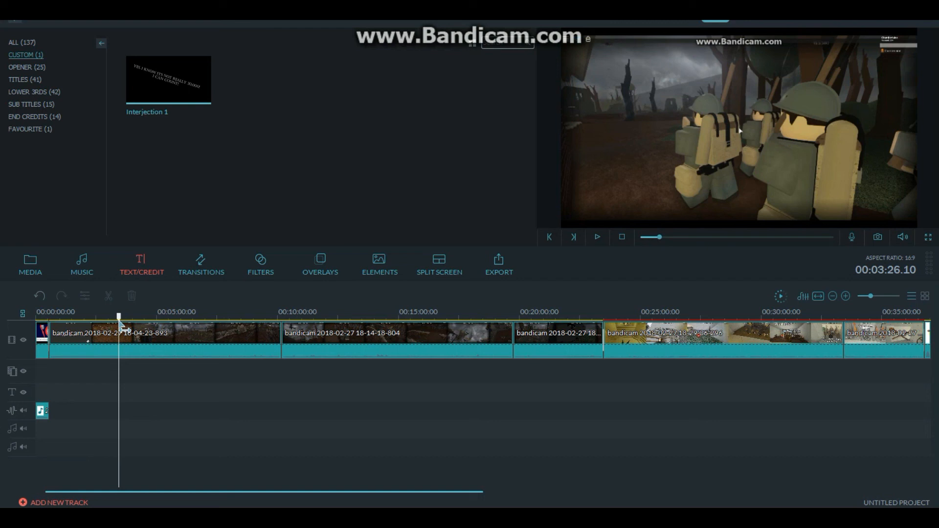
drag(121, 325, 877, 342)
drag(451, 491, 579, 386)
drag(489, 318, 538, 319)
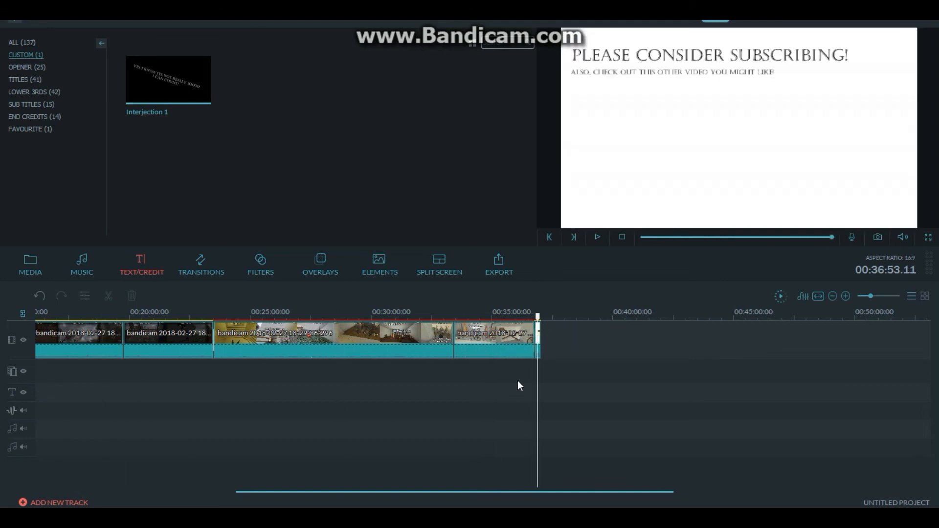
drag(538, 319, 371, 328)
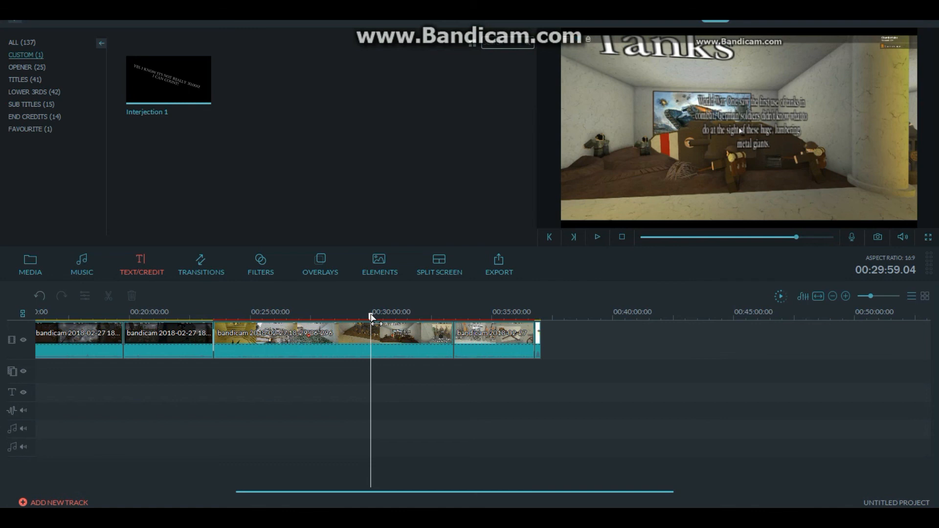
drag(370, 317, 214, 310)
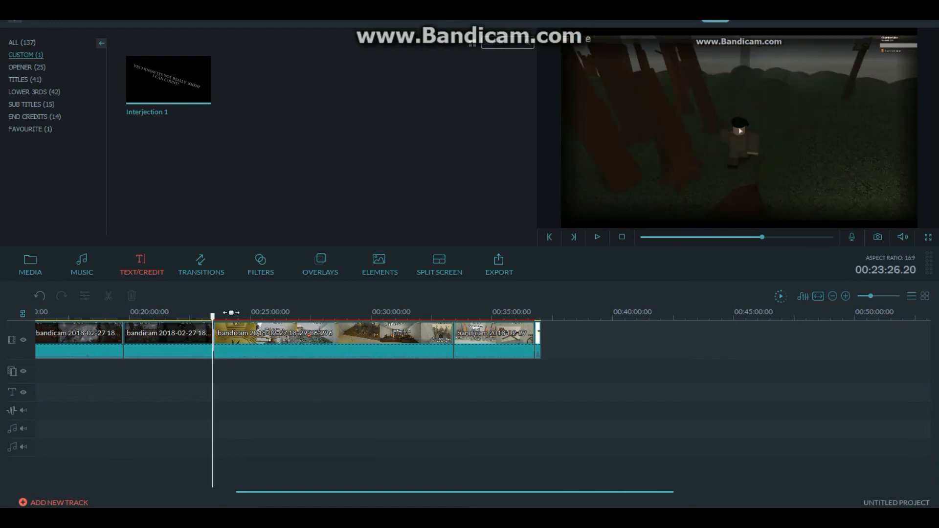
drag(212, 317, 543, 301)
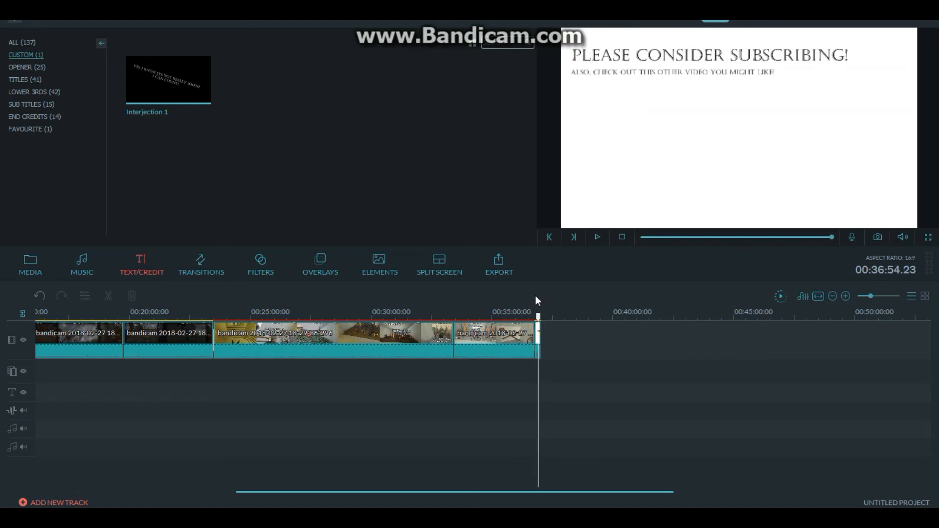